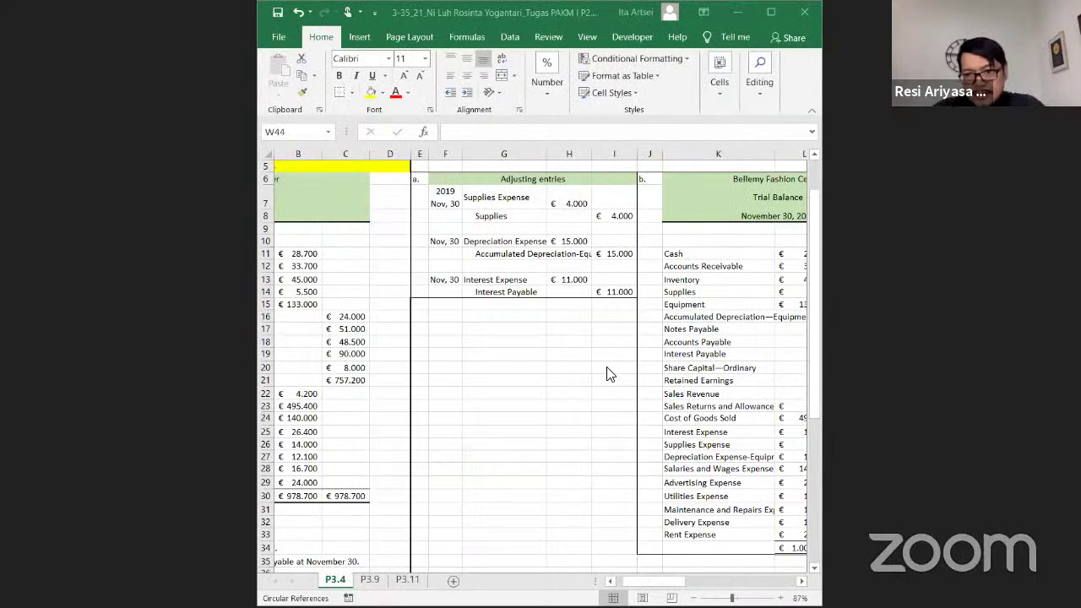
Maximize the workbook window and show the P3.4 sheet from its first column.
{"action": "double_click", "coordinate": [589, 12]}
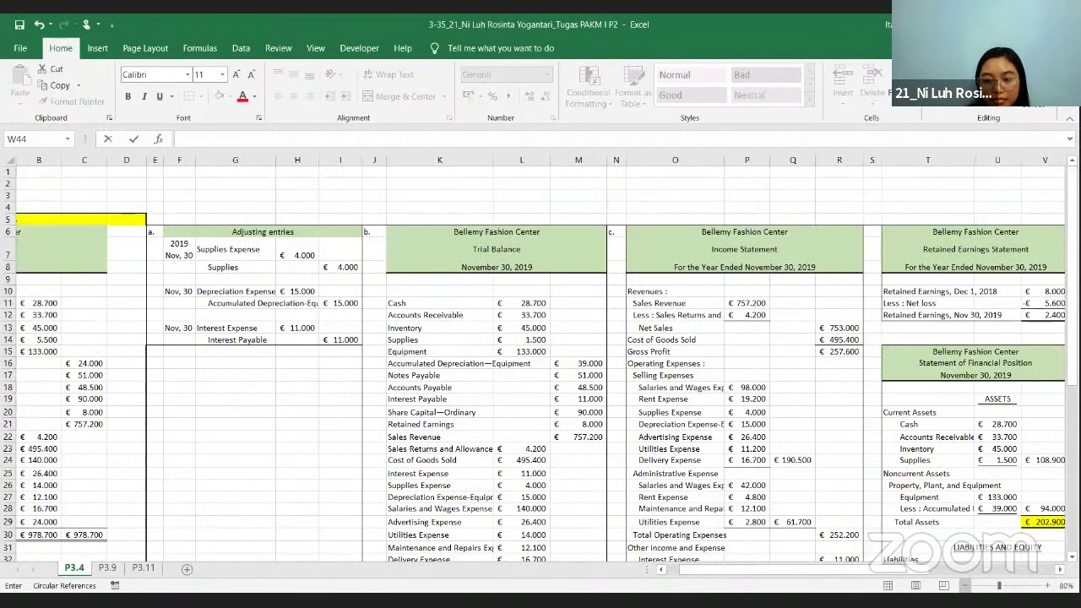
{"action": "left_click_drag", "start_coordinate": [454, 402], "coordinate": [316, 394]}
{"action": "left_click", "coordinate": [318, 399]}
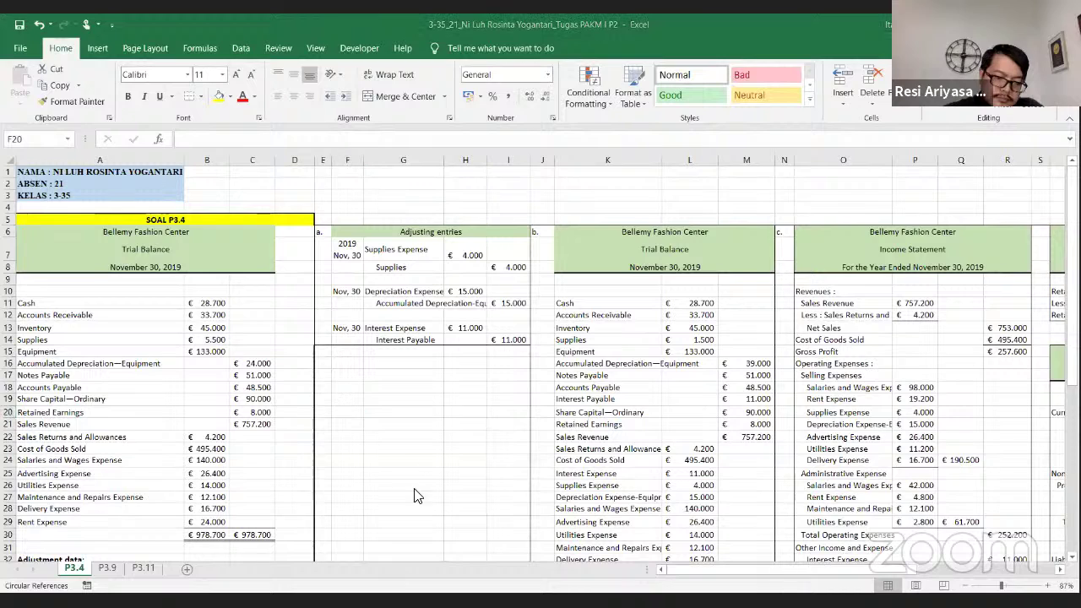
{"action": "key", "text": "Up"}
{"action": "key", "text": "Right"}
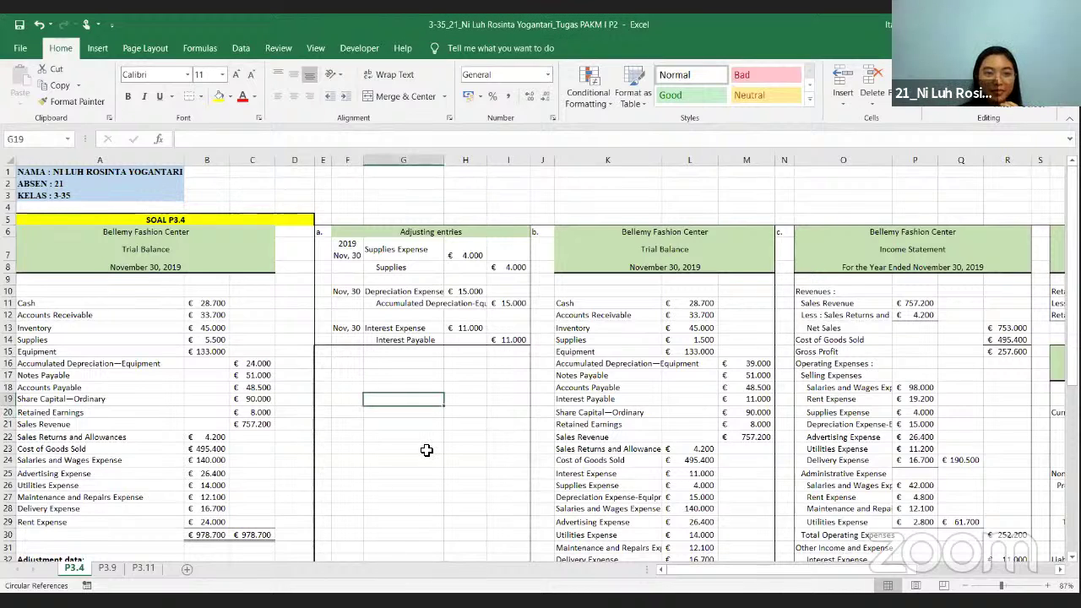
{"action": "key", "text": "Right"}
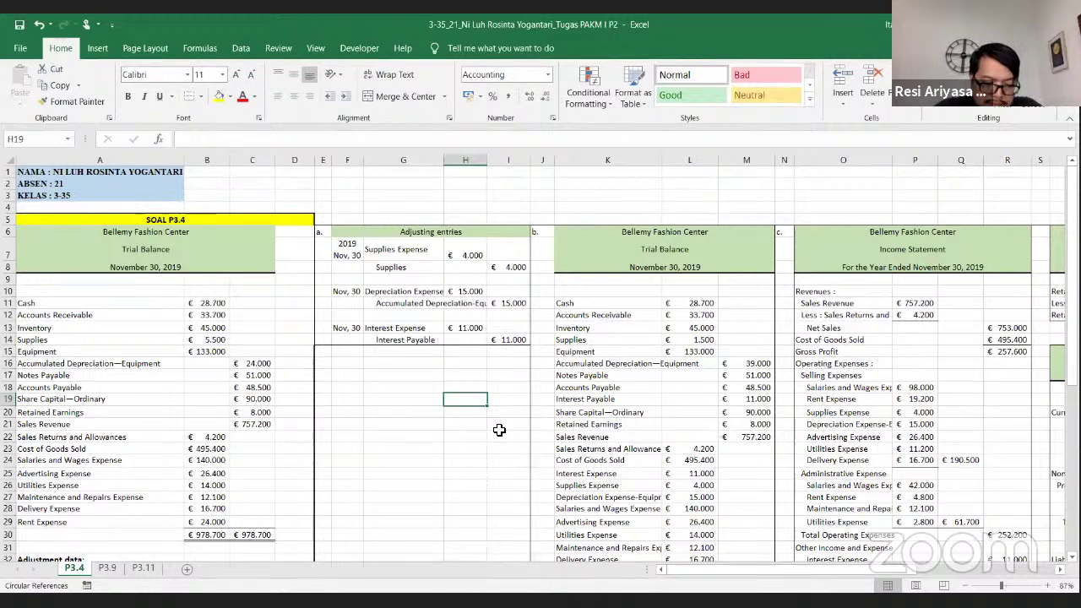
{"action": "key", "text": "Down"}
{"action": "key", "text": "Down"}
{"action": "key", "text": "Down"}
{"action": "key", "text": "Down"}
{"action": "key", "text": "Down"}
{"action": "key", "text": "Down"}
{"action": "key", "text": "Down"}
{"action": "key", "text": "Down"}
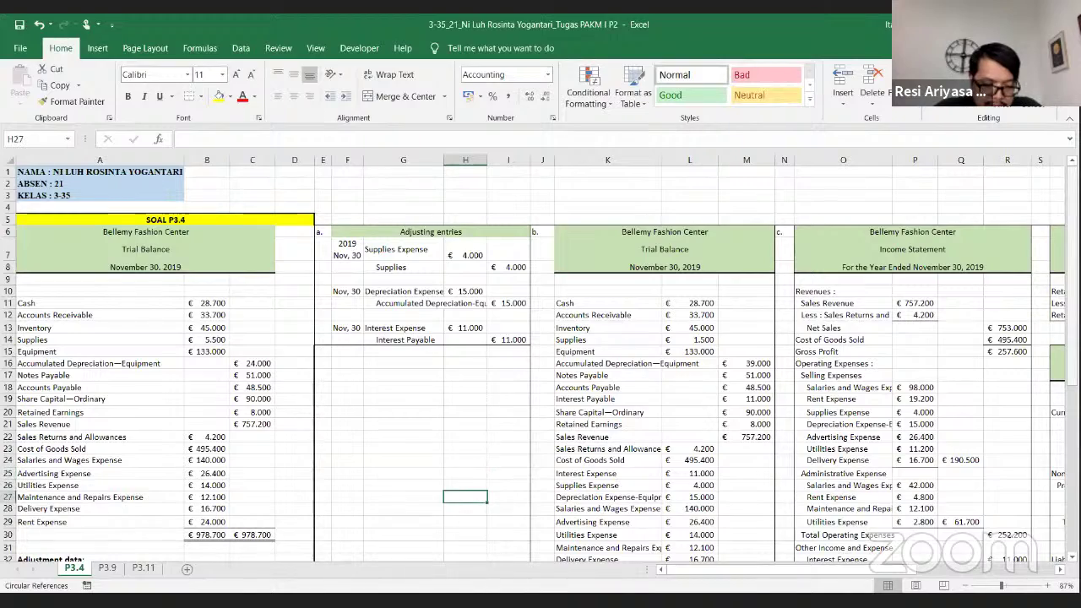
{"action": "left_click_drag", "start_coordinate": [1073, 221], "coordinate": [1073, 230]}
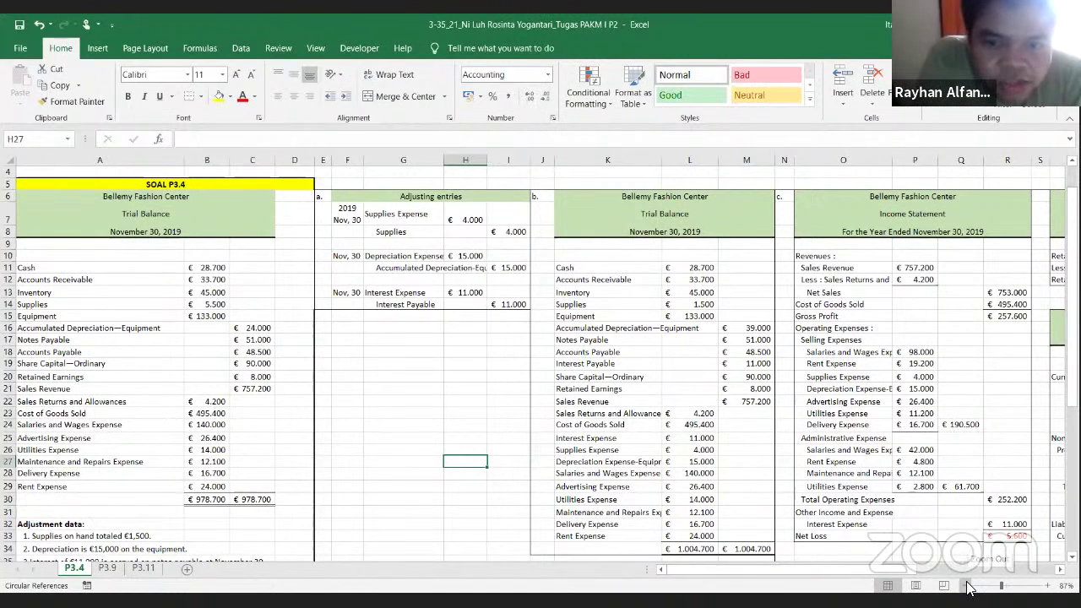
Switch to the P3.11 sheet and enlarge the COOKE NV worksheet table to 100% for reading.
{"action": "left_click", "coordinate": [144, 567]}
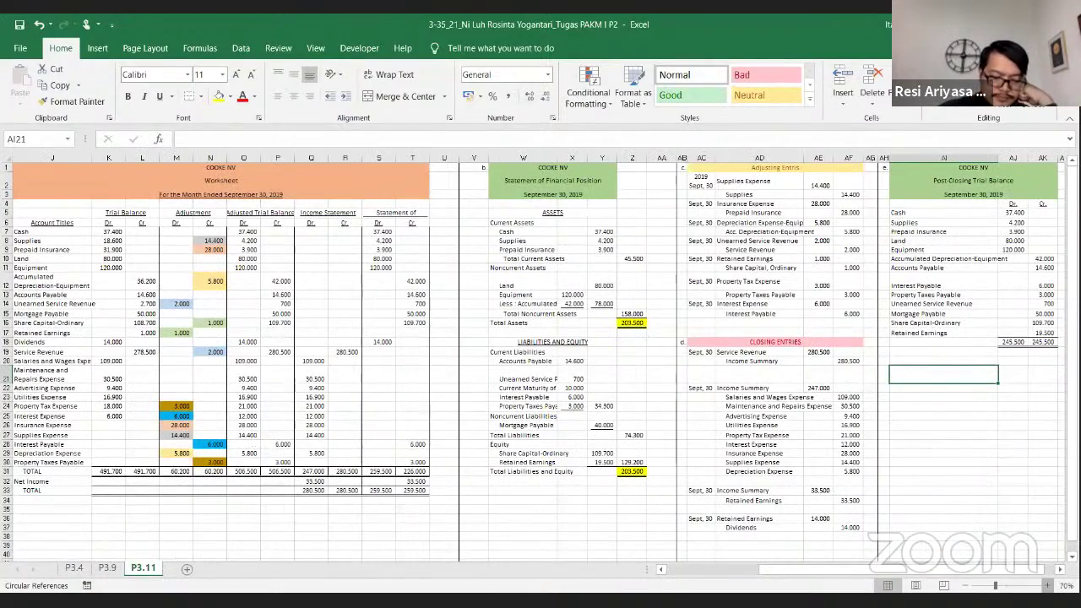
{"action": "left_click", "coordinate": [1048, 585]}
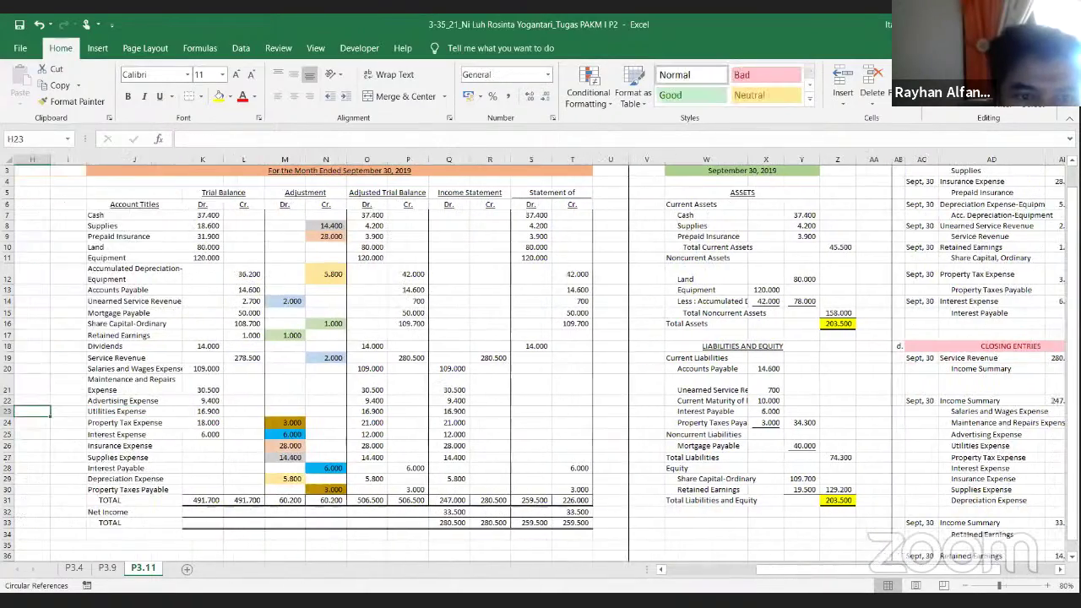
{"action": "mouse_move", "coordinate": [762, 577]}
{"action": "left_mouse_down"}
{"action": "mouse_move", "coordinate": [786, 574]}
{"action": "mouse_move", "coordinate": [752, 571]}
{"action": "mouse_move", "coordinate": [765, 571]}
{"action": "left_mouse_up"}
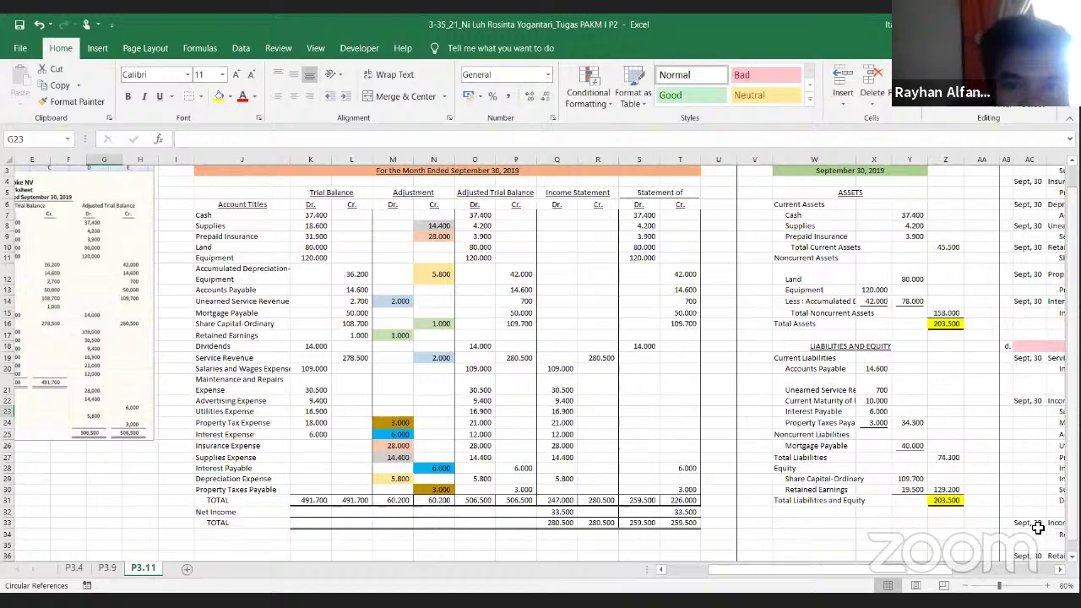
{"action": "scroll", "coordinate": [1044, 557], "scroll_direction": "up", "scroll_amount": 1}
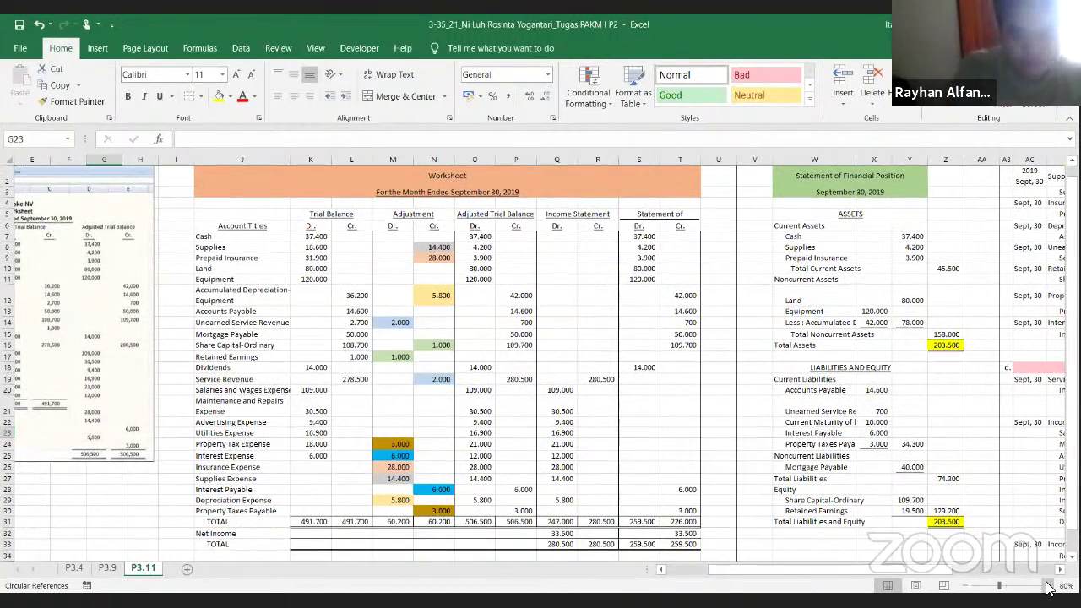
{"action": "scroll", "coordinate": [1047, 587], "scroll_direction": "down", "scroll_amount": 2, "text": "ctrl"}
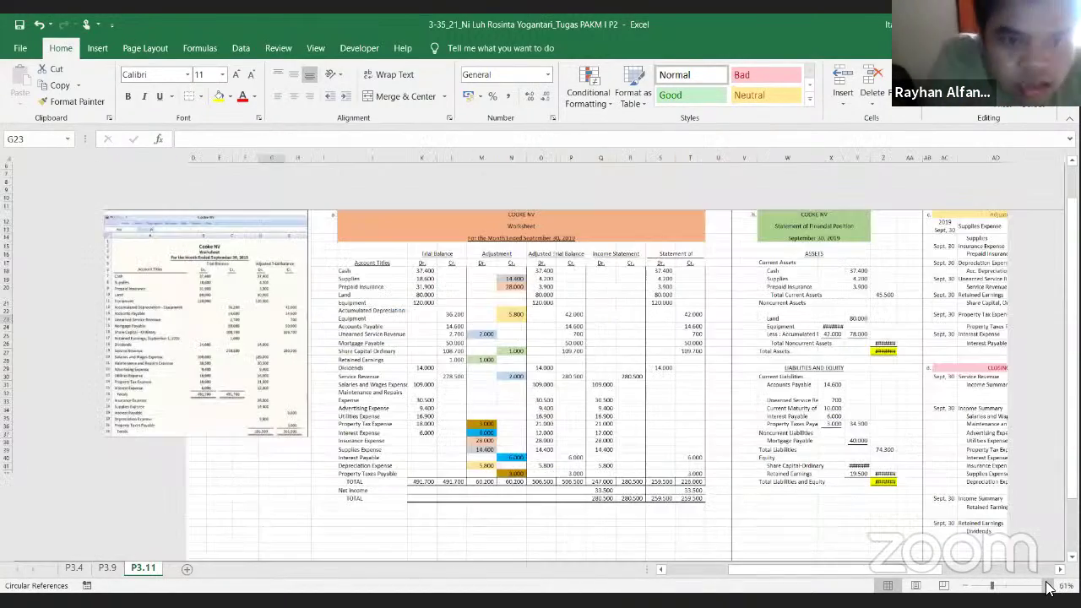
{"action": "scroll", "coordinate": [1047, 587], "scroll_direction": "up", "scroll_amount": 1, "text": "ctrl"}
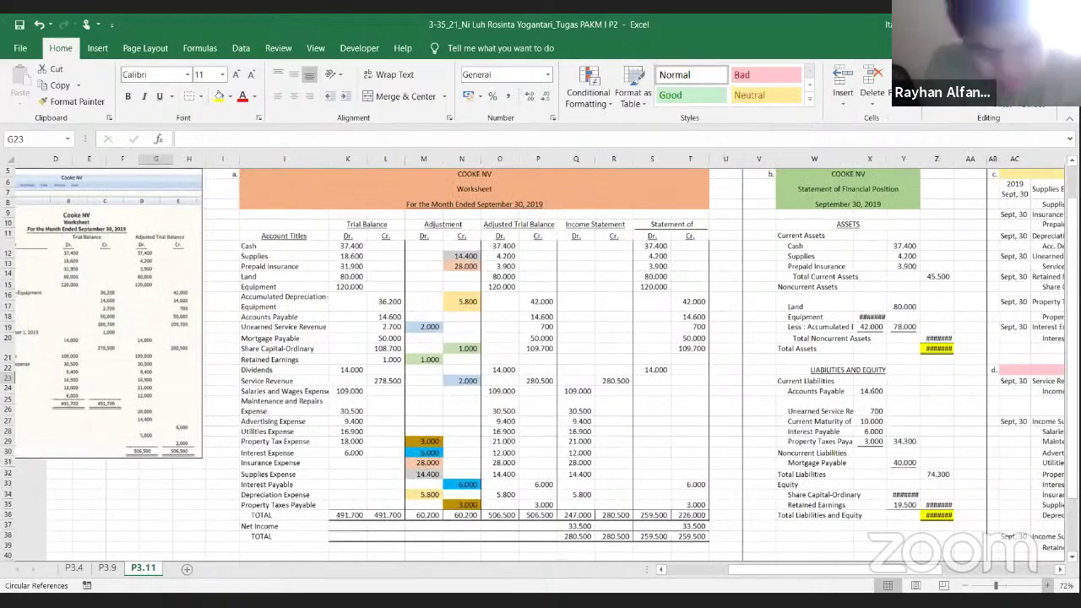
{"action": "scroll", "coordinate": [1047, 587], "scroll_direction": "up", "scroll_amount": 2, "text": "ctrl"}
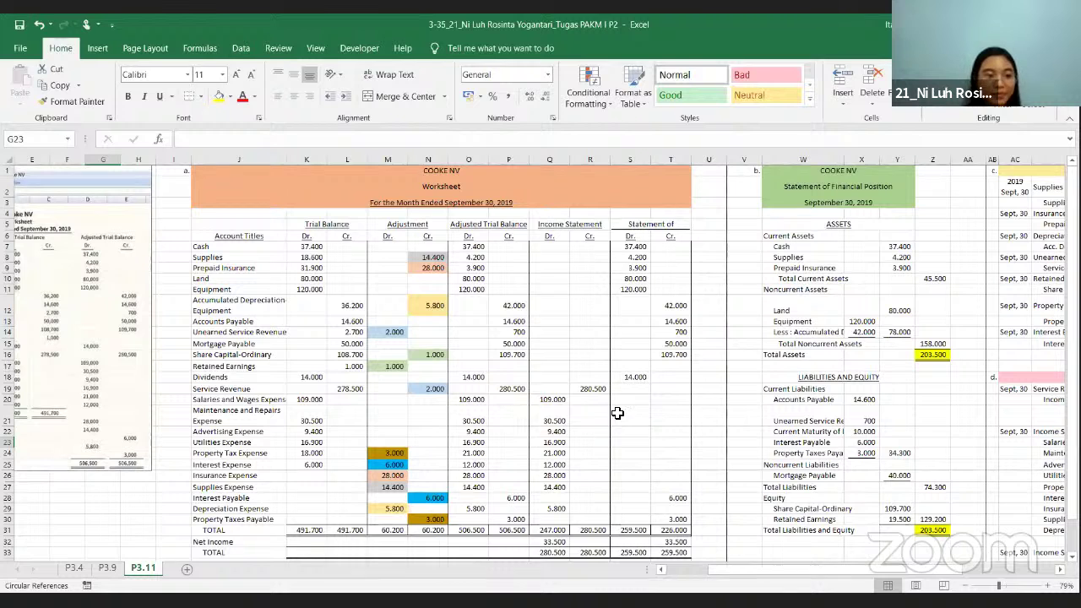
{"action": "left_click", "coordinate": [534, 365]}
{"action": "scroll", "coordinate": [535, 364], "scroll_direction": "up", "scroll_amount": 1}
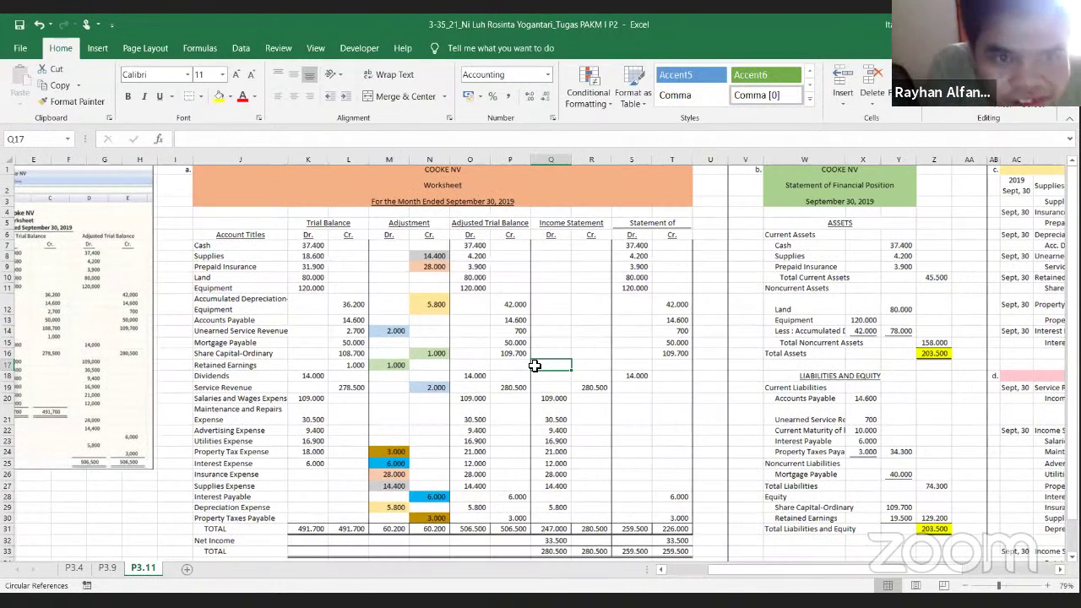
{"action": "scroll", "coordinate": [534, 365], "scroll_direction": "up", "scroll_amount": 1}
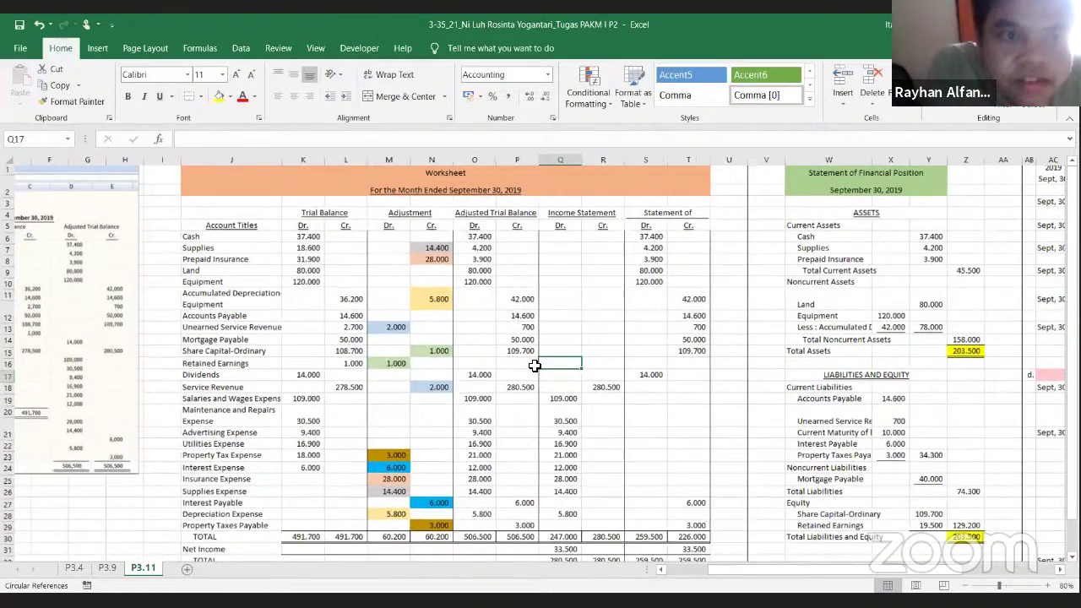
{"action": "scroll", "coordinate": [534, 365], "scroll_direction": "up", "scroll_amount": 3}
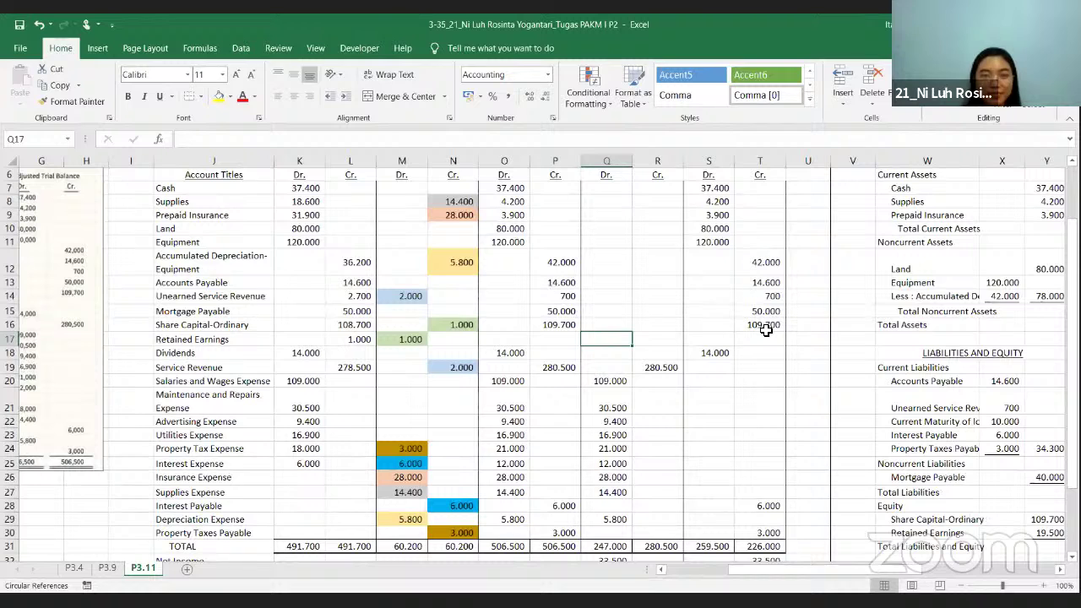
{"action": "left_click", "coordinate": [807, 358]}
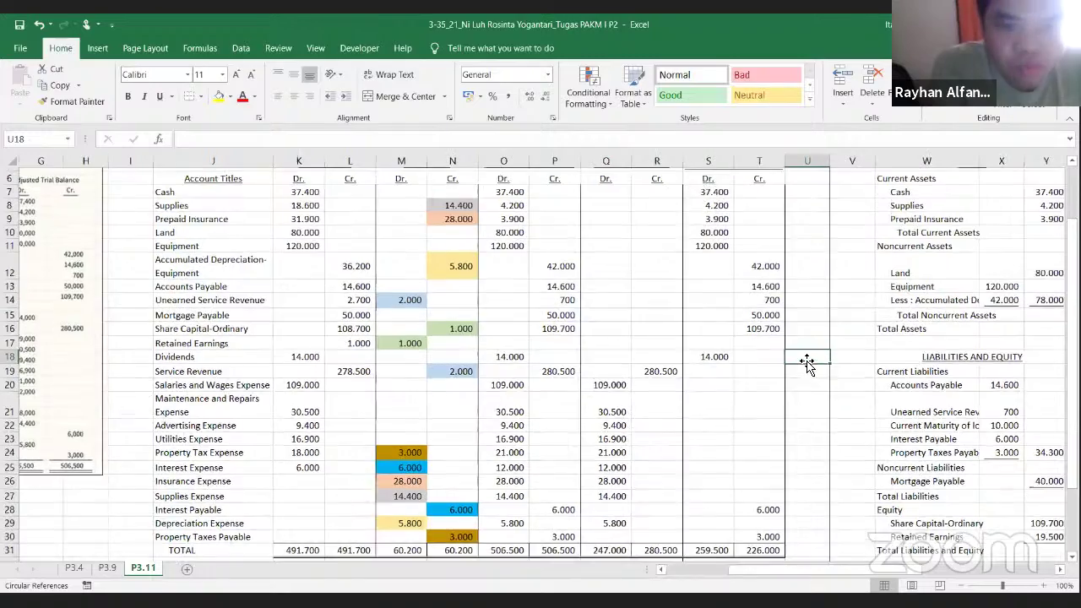
{"action": "scroll", "coordinate": [807, 363], "scroll_direction": "up", "scroll_amount": 1}
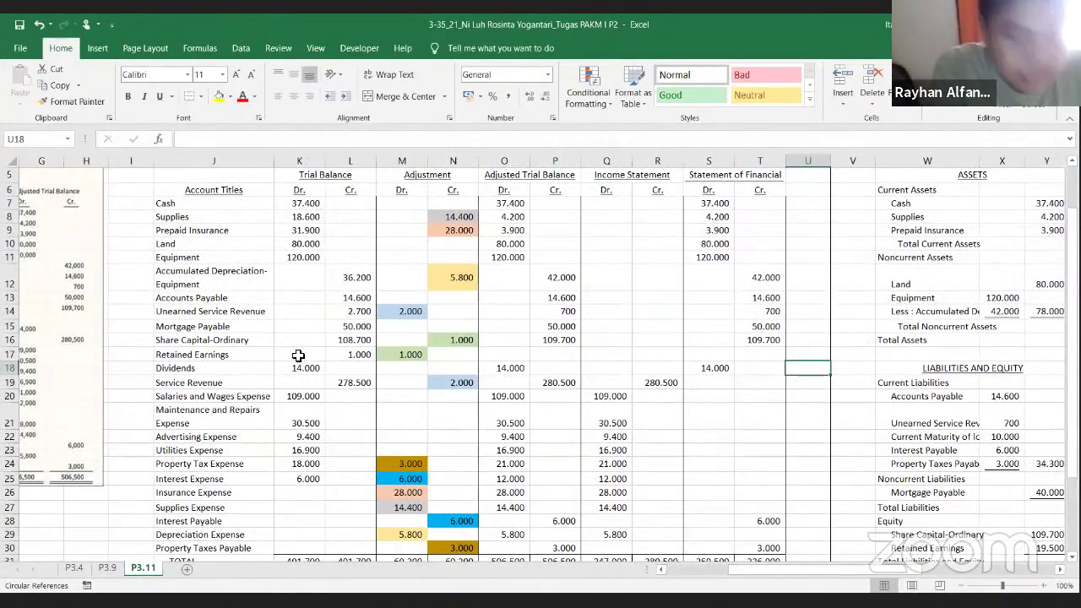
Select the Trial Balance debit and credit amounts from Cash through Interest Expense, K7:L25.
{"action": "left_click", "coordinate": [308, 479]}
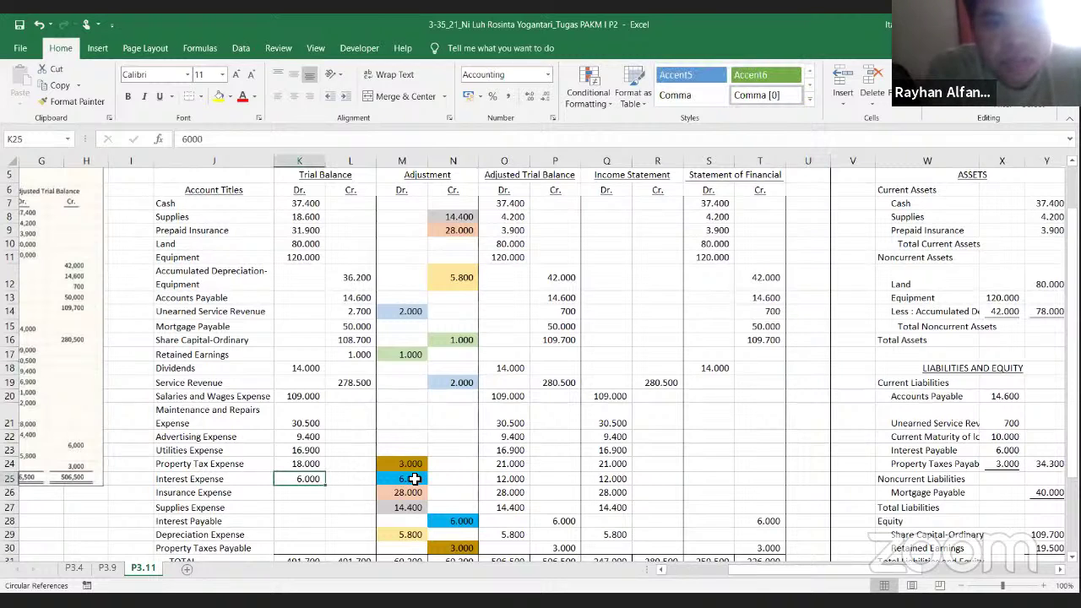
{"action": "key", "text": "shift+Up"}
{"action": "key", "text": "shift+Right"}
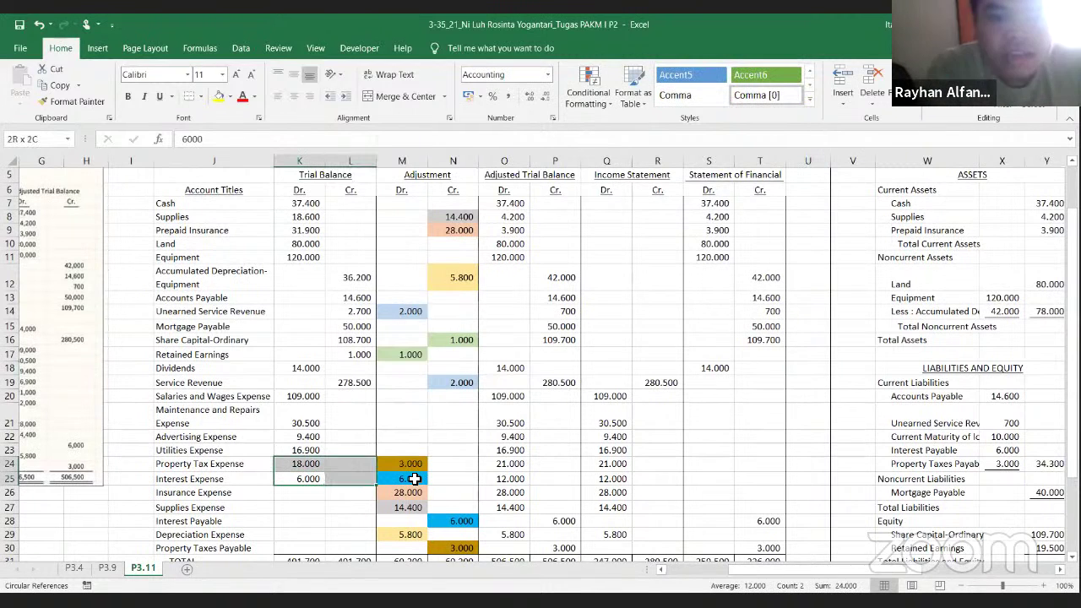
{"action": "key", "text": "shift+Up"}
{"action": "key", "text": "shift+Up"}
{"action": "key", "text": "shift+Up"}
{"action": "key", "text": "shift+Up"}
{"action": "key", "text": "shift+Up"}
{"action": "key", "text": "shift+Up"}
{"action": "key", "text": "shift+Up"}
{"action": "key", "text": "shift+Up"}
{"action": "key", "text": "shift+Up"}
{"action": "key", "text": "shift+Up"}
{"action": "key", "text": "shift+Up"}
{"action": "key", "text": "shift+Up"}
{"action": "key", "text": "shift+Up"}
{"action": "key", "text": "shift+Up"}
{"action": "key", "text": "shift+Up"}
{"action": "key", "text": "shift+Up"}
{"action": "key", "text": "shift+Up"}
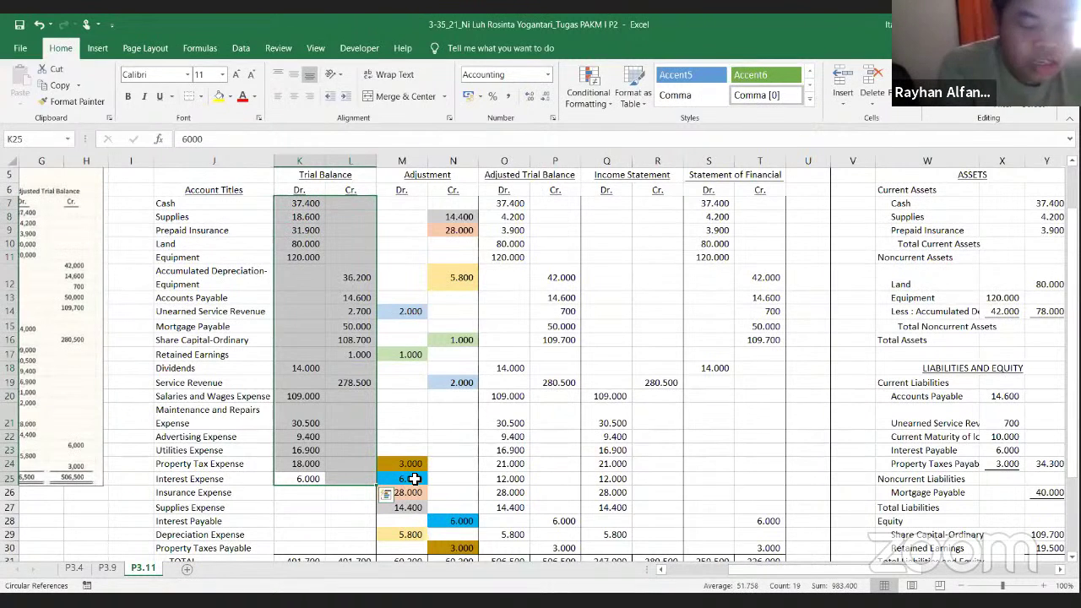
Examine the Adjustment columns and move across to the Adjusted Trial Balance heading of the COOKE NV worksheet.
{"action": "left_click", "coordinate": [414, 479]}
{"action": "key", "text": "Up"}
{"action": "key", "text": "Up"}
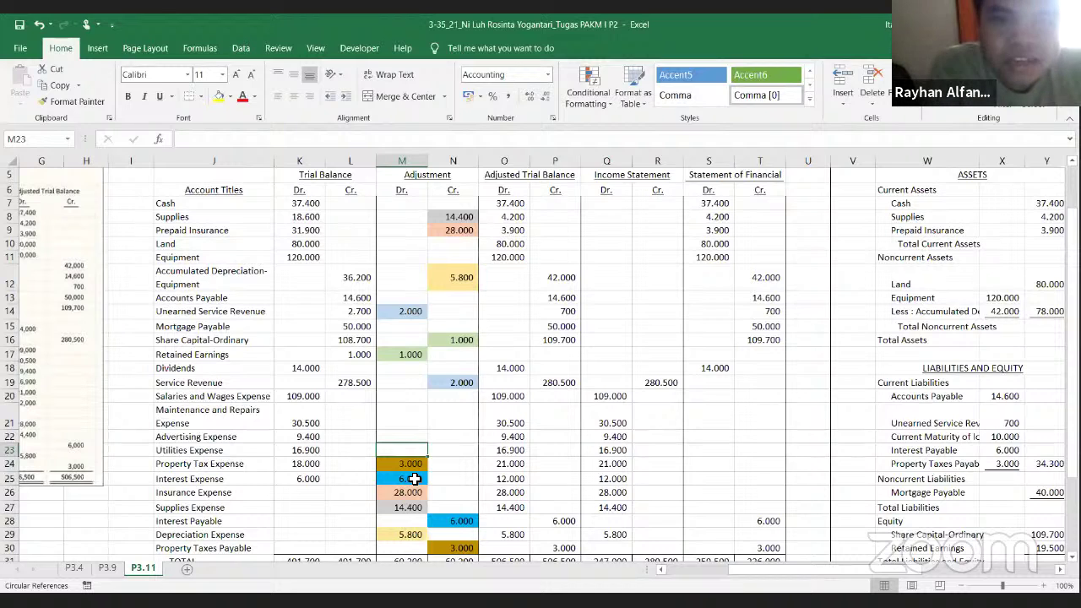
{"action": "key", "text": "Right"}
{"action": "key", "text": "Up"}
{"action": "key", "text": "Up"}
{"action": "key", "text": "Up"}
{"action": "key", "text": "Up"}
{"action": "key", "text": "Up"}
{"action": "key", "text": "Up"}
{"action": "key", "text": "Up"}
{"action": "key", "text": "Right"}
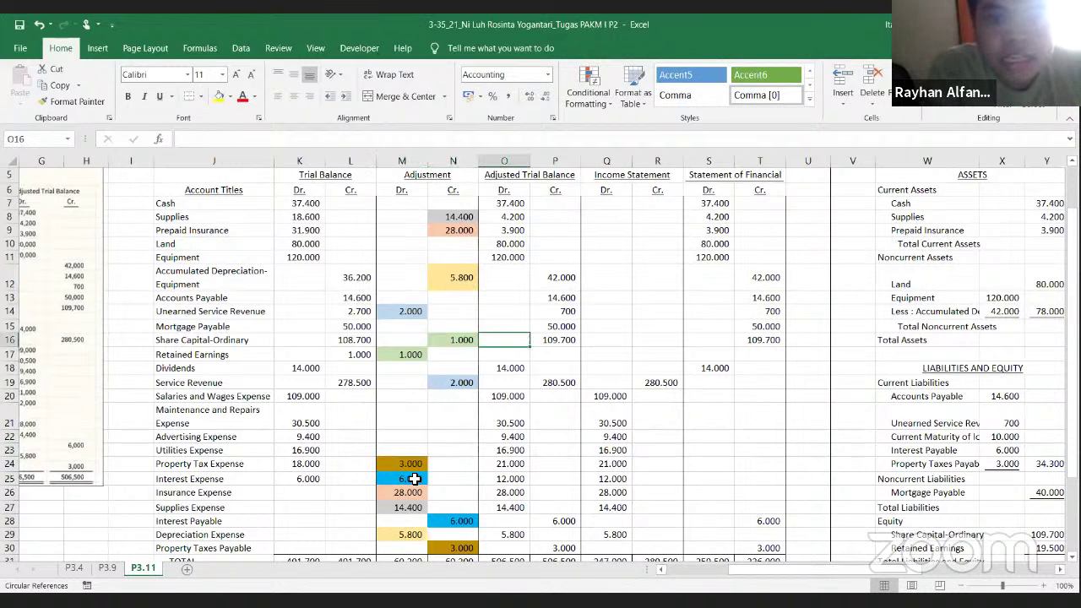
{"action": "key", "text": "Up"}
{"action": "key", "text": "Up"}
{"action": "key", "text": "Up"}
{"action": "key", "text": "Up"}
{"action": "key", "text": "Up"}
{"action": "key", "text": "Up"}
{"action": "key", "text": "Up"}
{"action": "key", "text": "Up"}
{"action": "key", "text": "Up"}
{"action": "key", "text": "Up"}
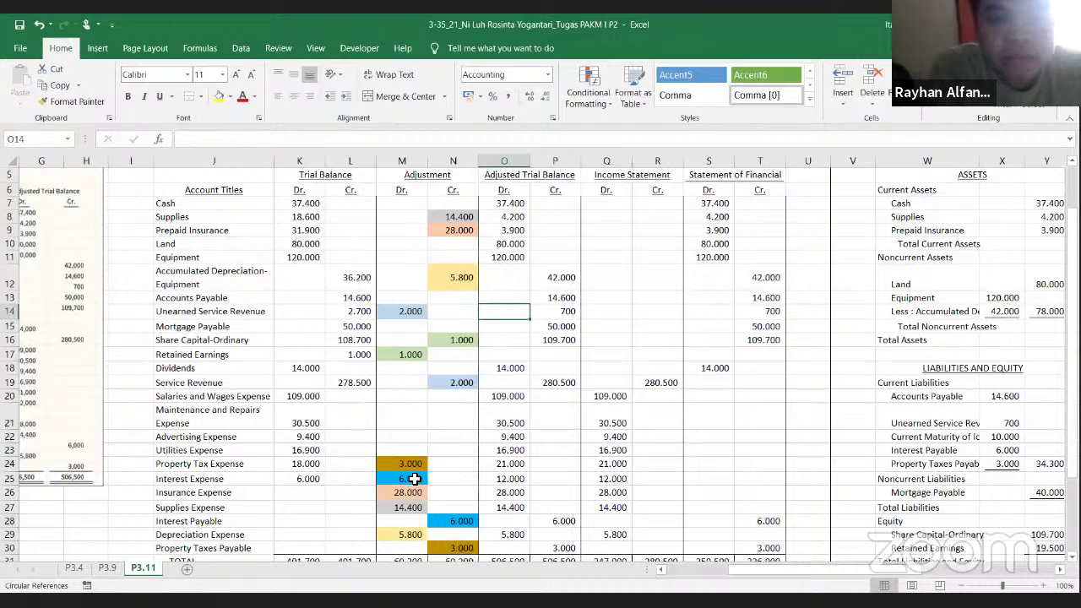
{"action": "key", "text": "Up"}
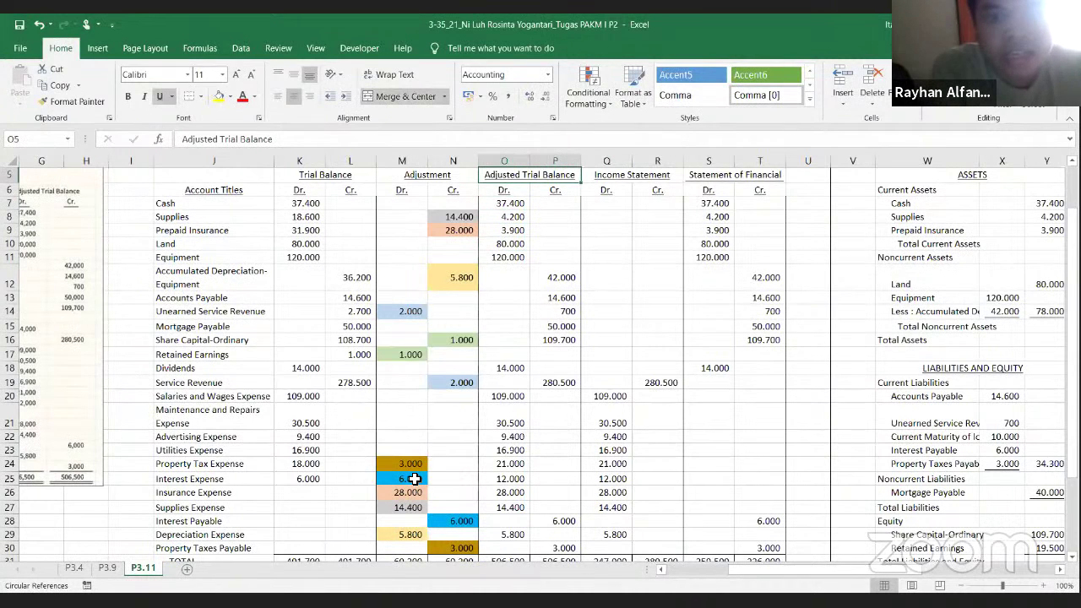
Try bold on the adjusted debit amounts for Supplies and Prepaid Insurance, and inspect the Supplies adjustment formula.
{"action": "key", "text": "Down"}
{"action": "key", "text": "Down"}
{"action": "key", "text": "Down"}
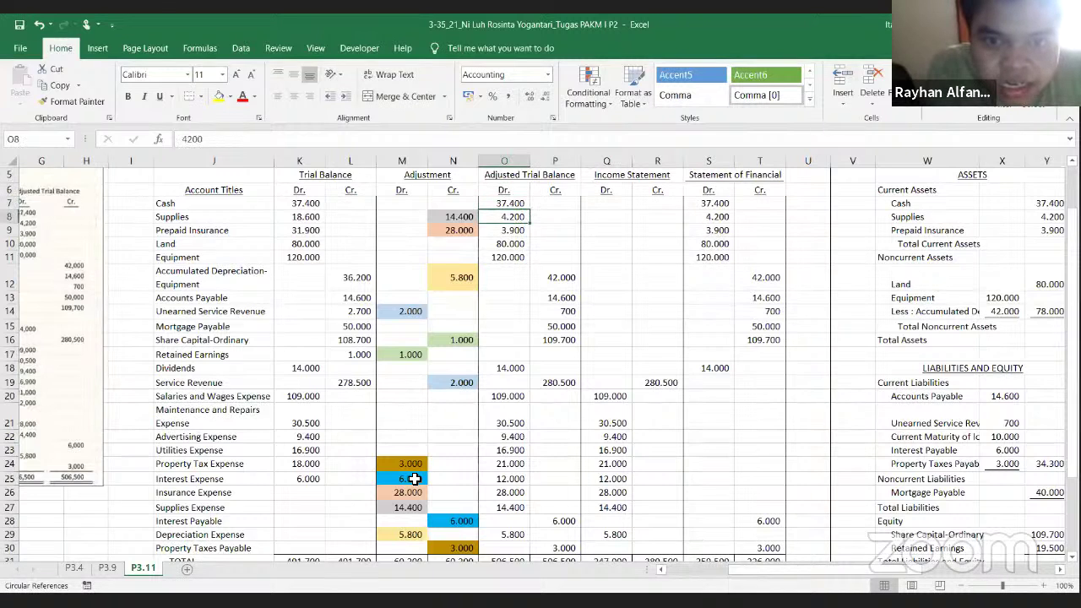
{"action": "key", "text": "ctrl+b"}
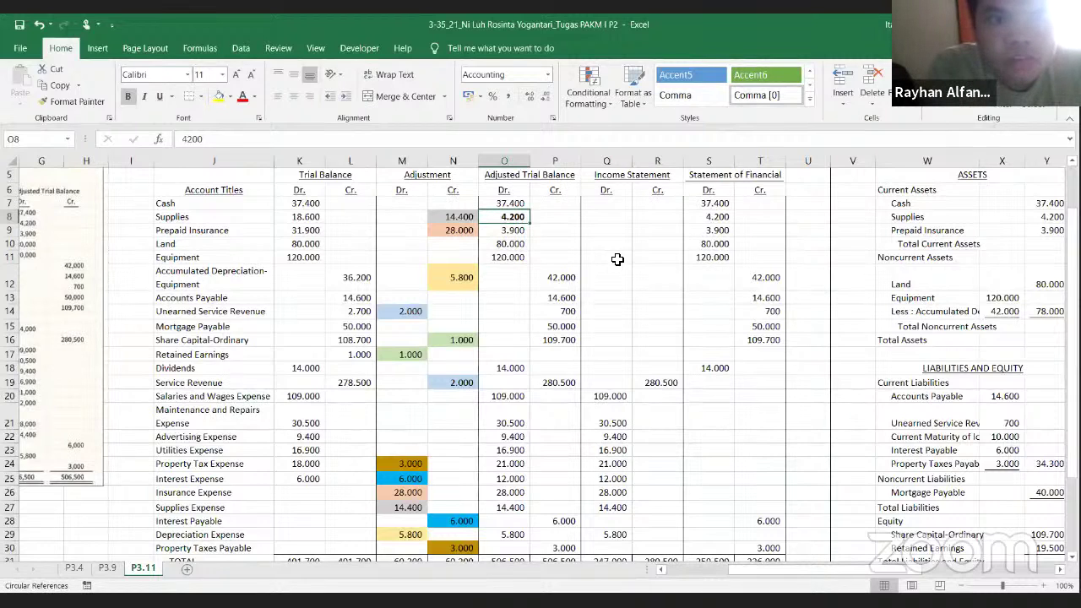
{"action": "key", "text": "Left"}
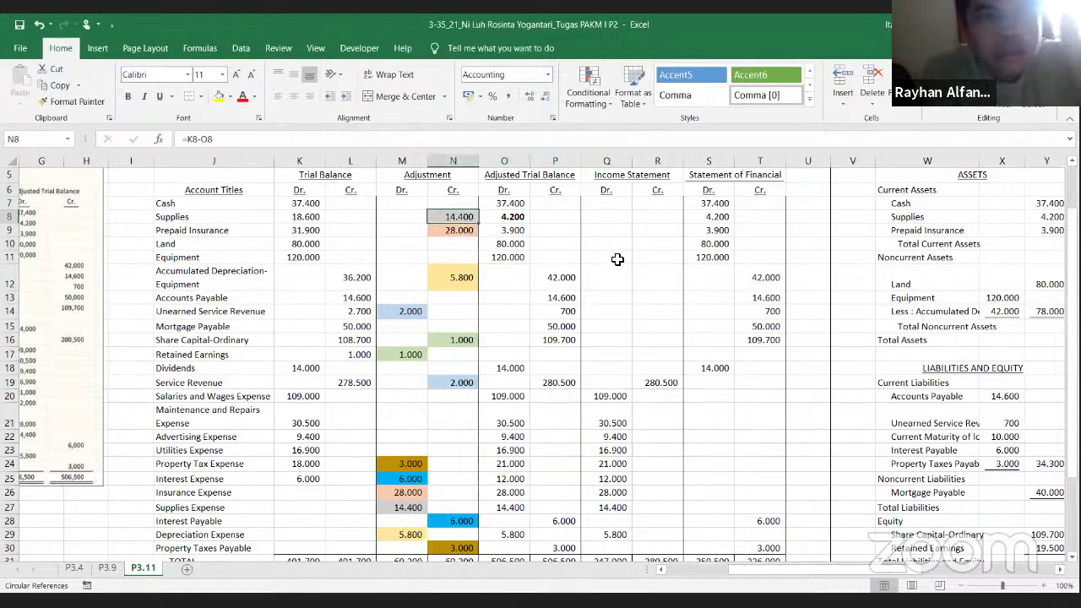
{"action": "key", "text": "Right"}
{"action": "key", "text": "Down"}
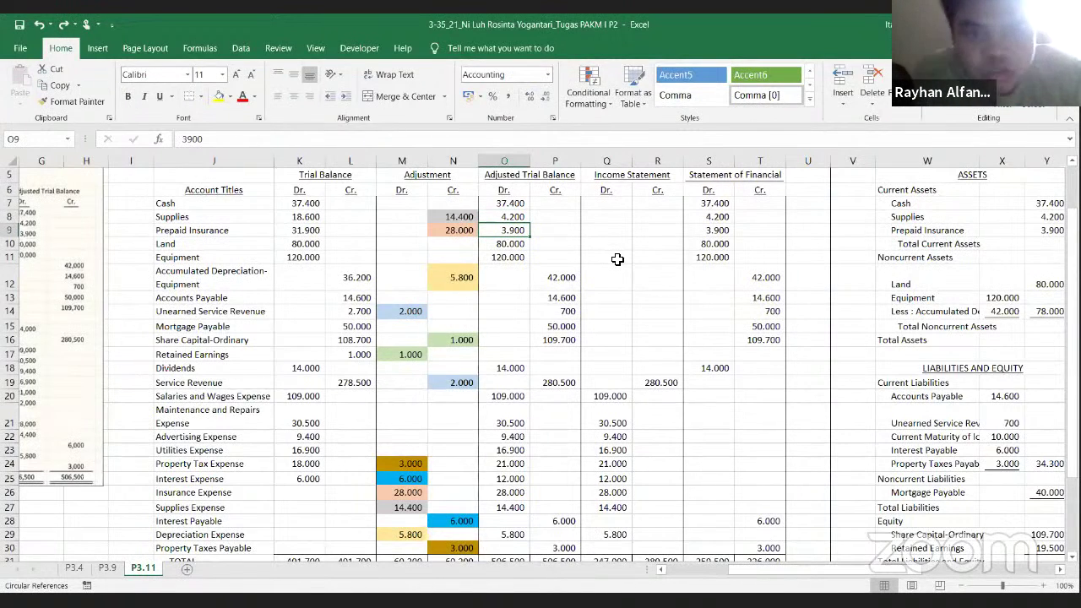
{"action": "key", "text": "ctrl+b"}
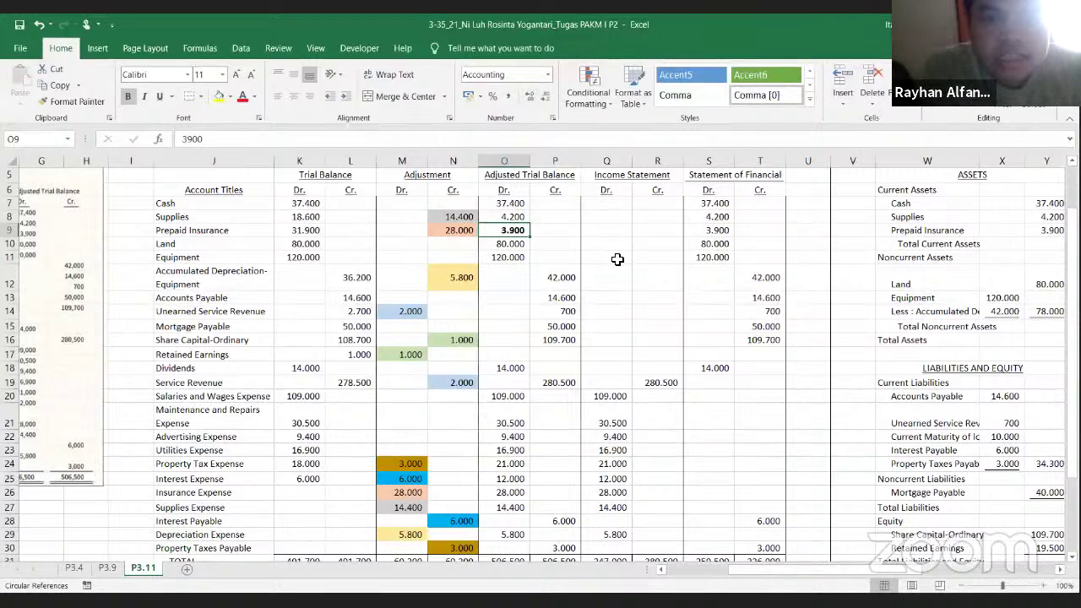
{"action": "key", "text": "ctrl+b"}
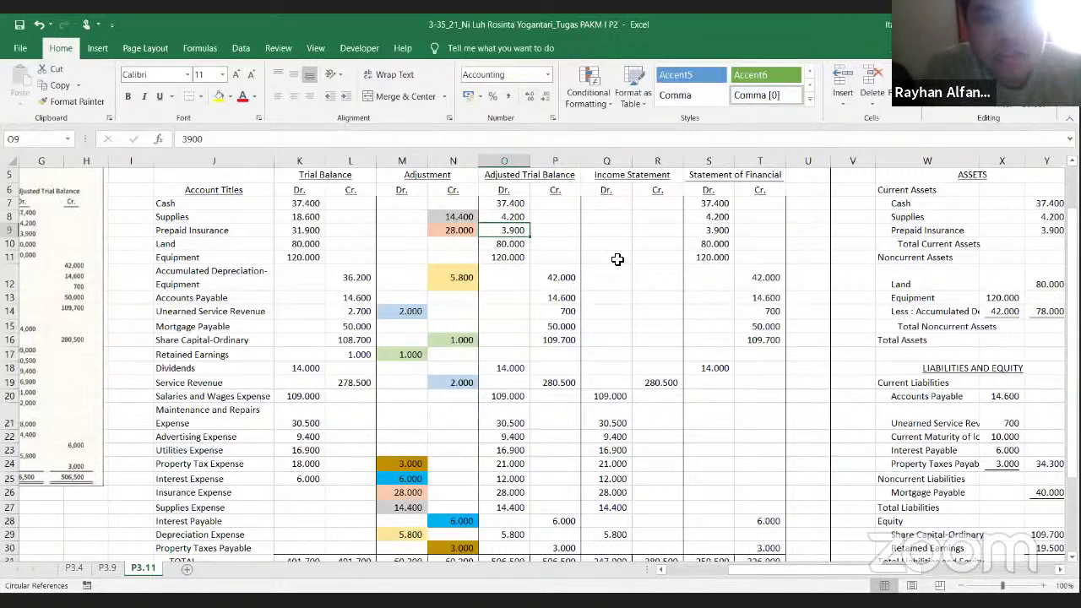
Examine the Prepaid Insurance adjustment and the Accumulated Depreciation-Equipment and Unearned Service Revenue rows.
{"action": "key", "text": "Left"}
{"action": "key", "text": "Right"}
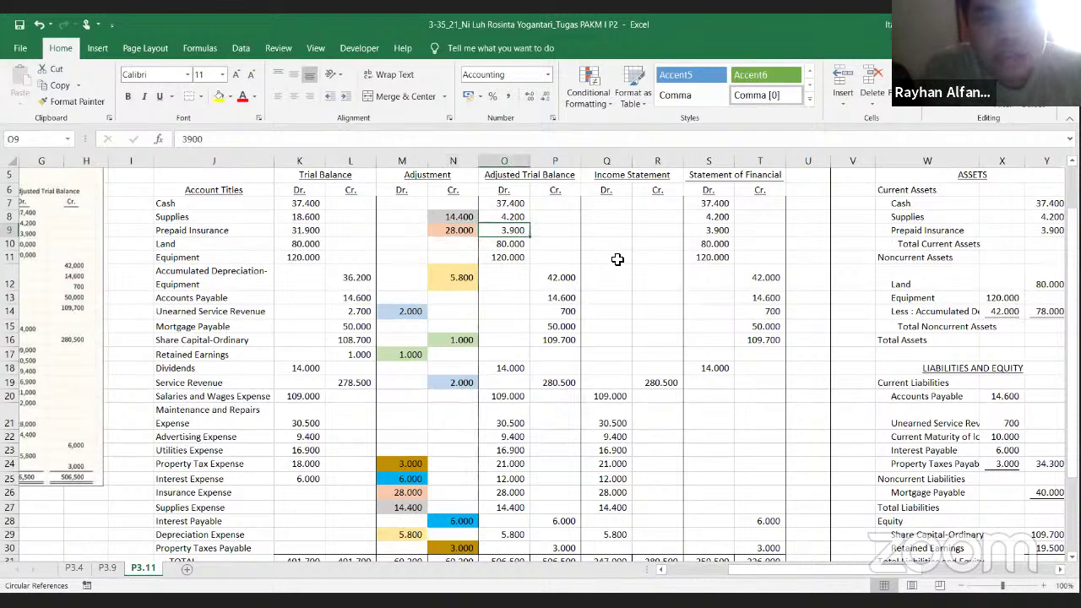
{"action": "key", "text": "Down"}
{"action": "key", "text": "Down"}
{"action": "key", "text": "Down"}
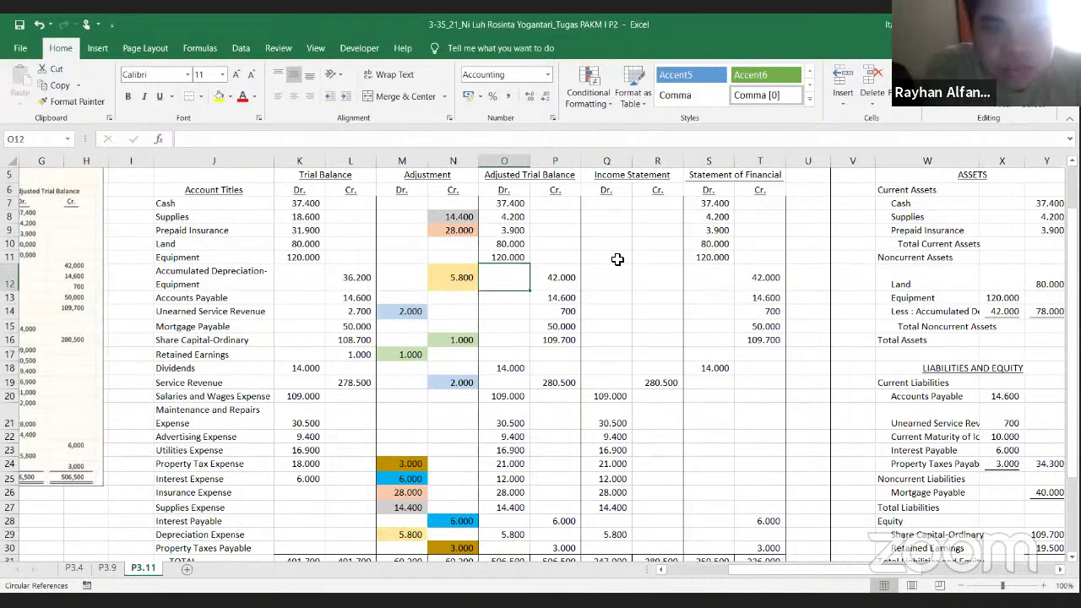
{"action": "key", "text": "Left"}
{"action": "key", "text": "Left"}
{"action": "key", "text": "Left"}
{"action": "key", "text": "Left"}
{"action": "key", "text": "Left"}
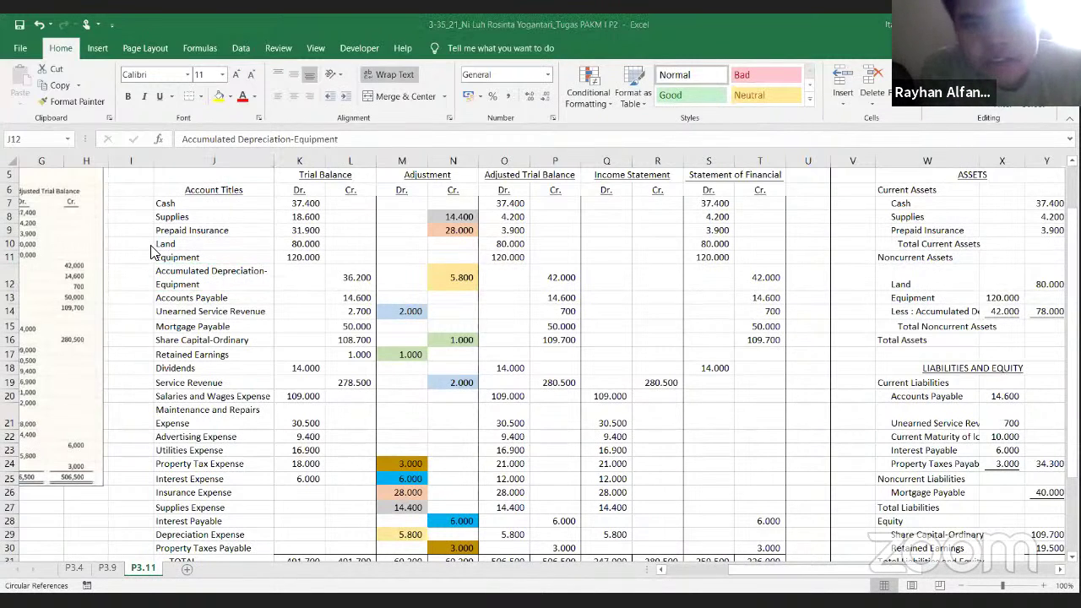
{"action": "left_click", "coordinate": [186, 311]}
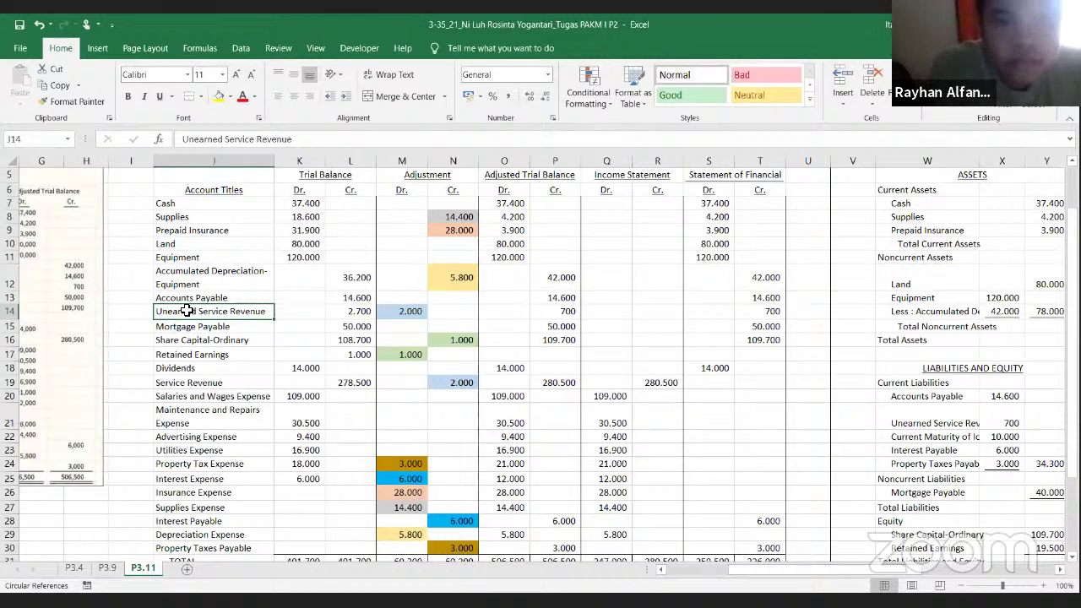
Try bold on the Share Capital-Ordinary account title to emphasise it, and restore its regular weight.
{"action": "key", "text": "Down"}
{"action": "key", "text": "Down"}
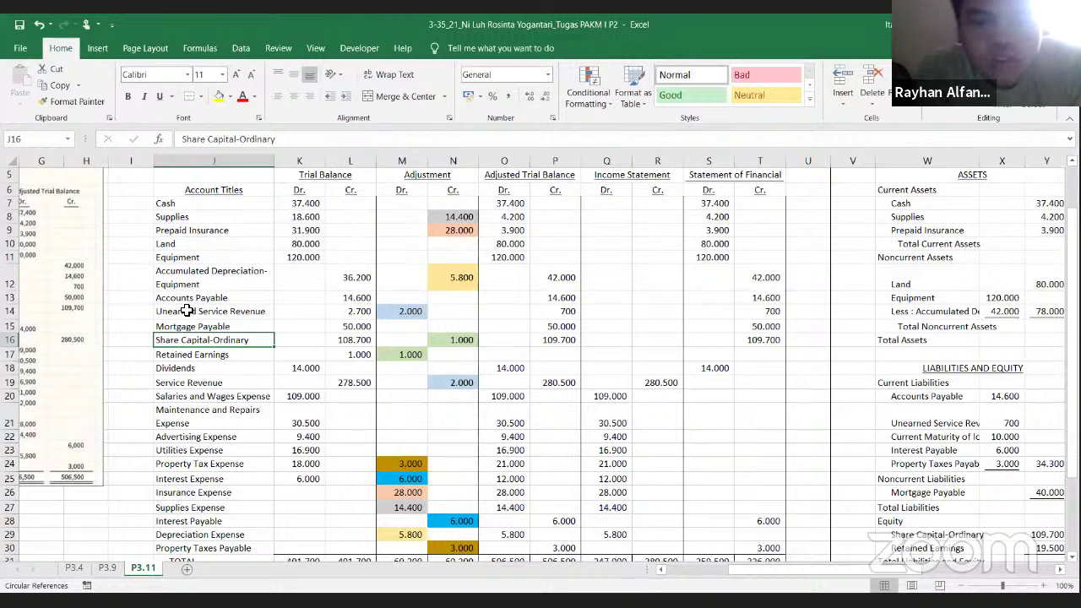
{"action": "key", "text": "ctrl+b"}
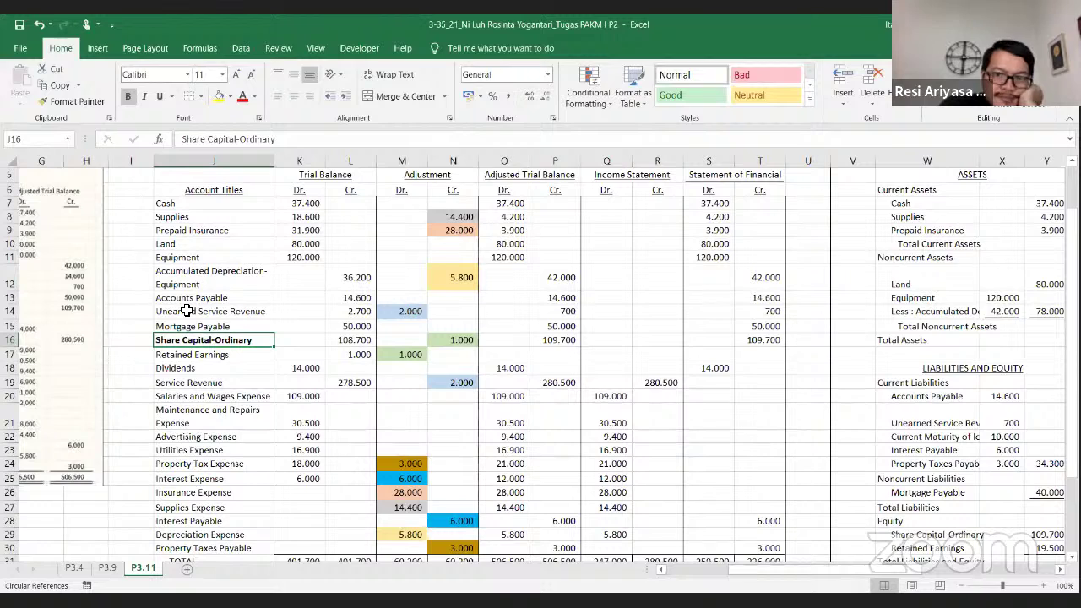
{"action": "key", "text": "ctrl+b"}
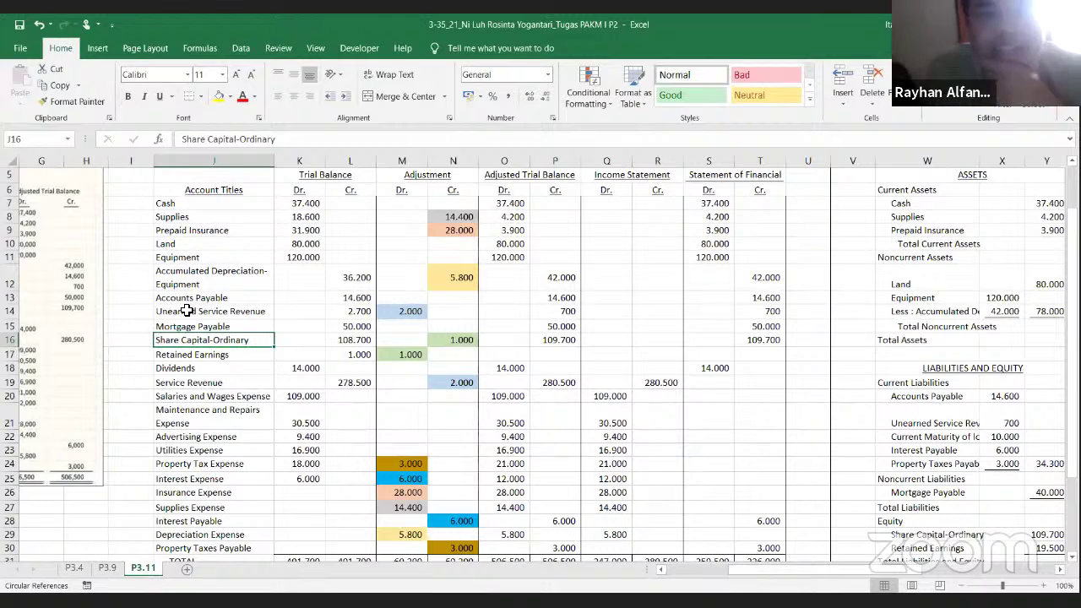
{"action": "key", "text": "ctrl+b"}
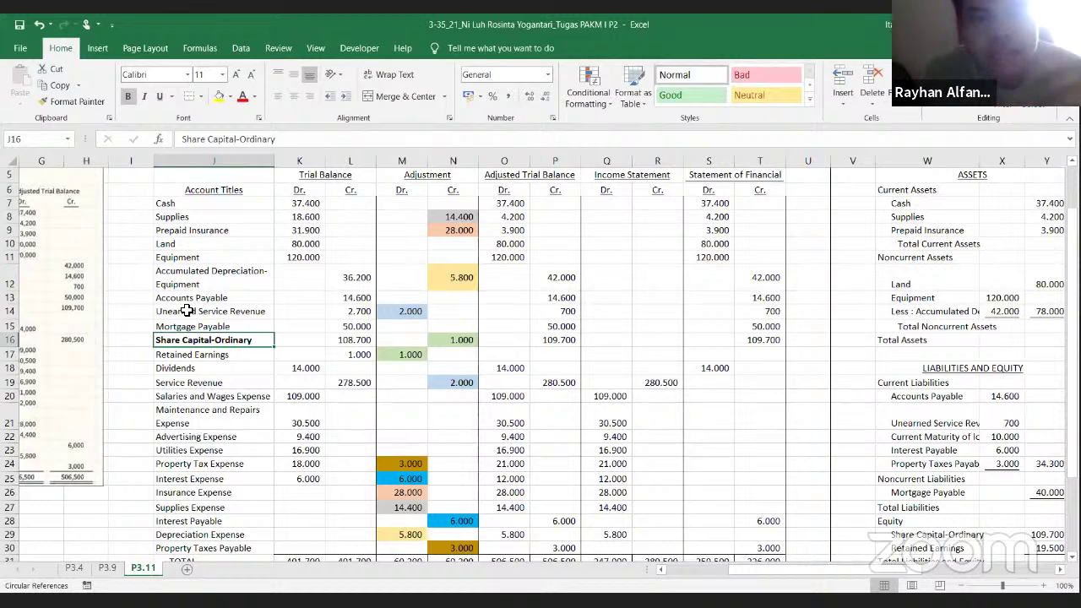
{"action": "key", "text": "ctrl+b"}
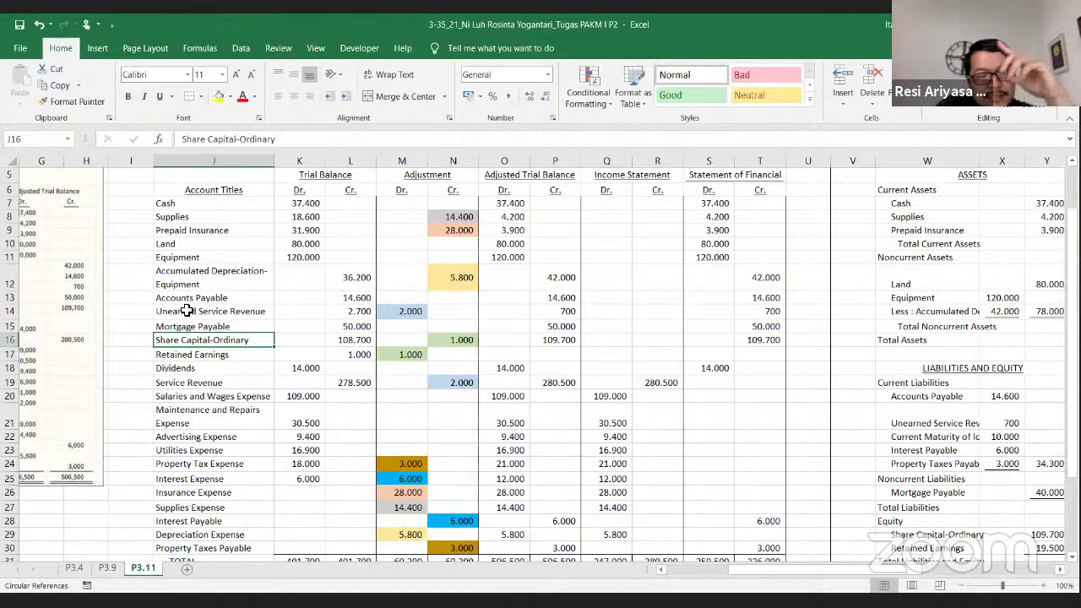
Examine the Retained Earnings title and the Service Revenue row across the Trial Balance, Adjustment and Adjusted Trial Balance columns, including the credit adjustment formula.
{"action": "key", "text": "Down"}
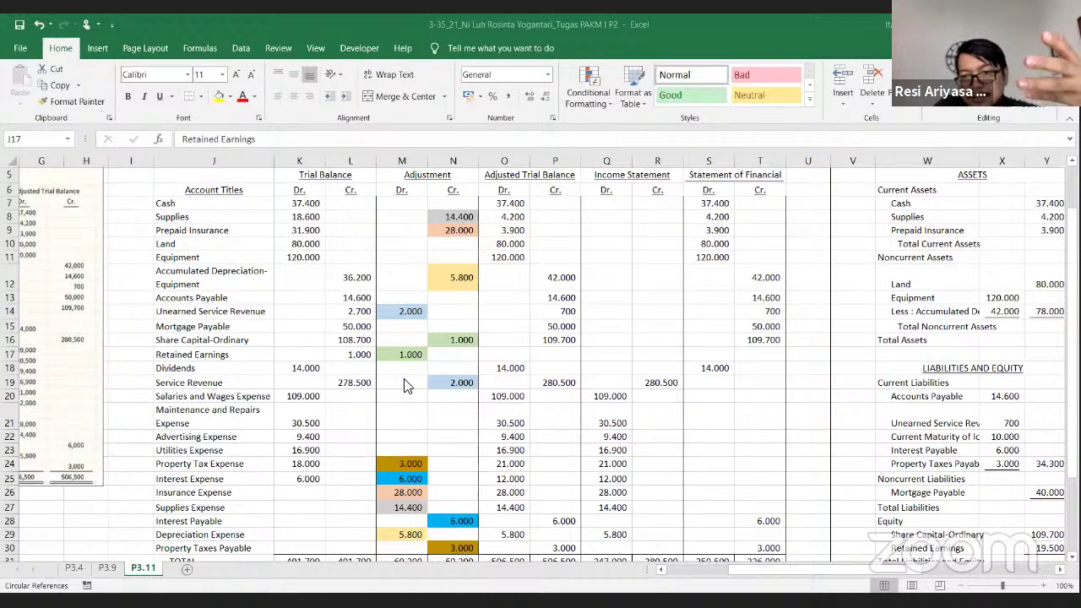
{"action": "left_click", "coordinate": [259, 355]}
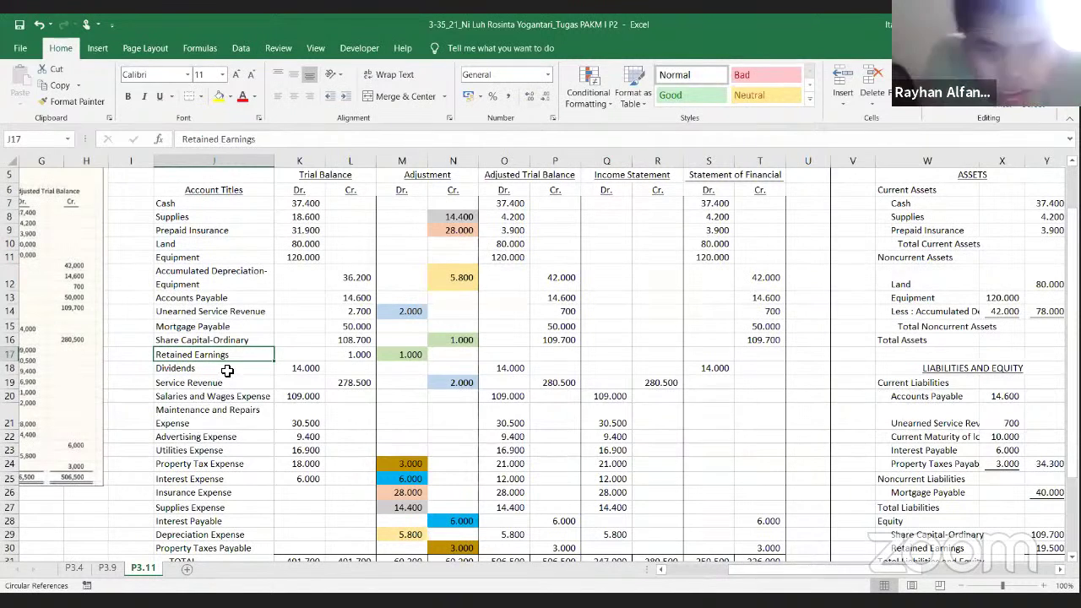
{"action": "left_click", "coordinate": [219, 384]}
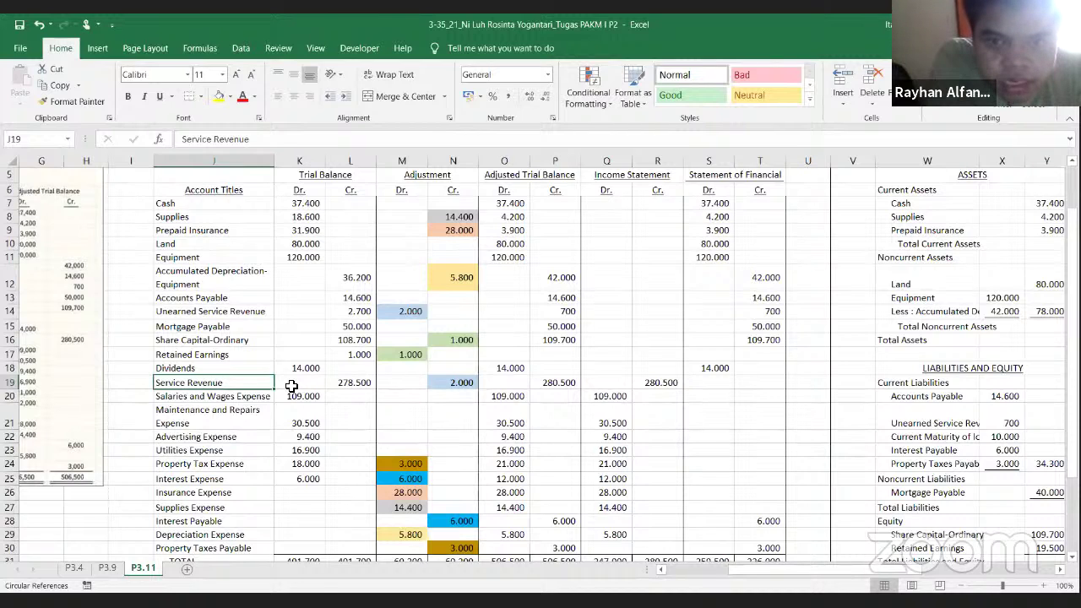
{"action": "key", "text": "Right"}
{"action": "key", "text": "Right"}
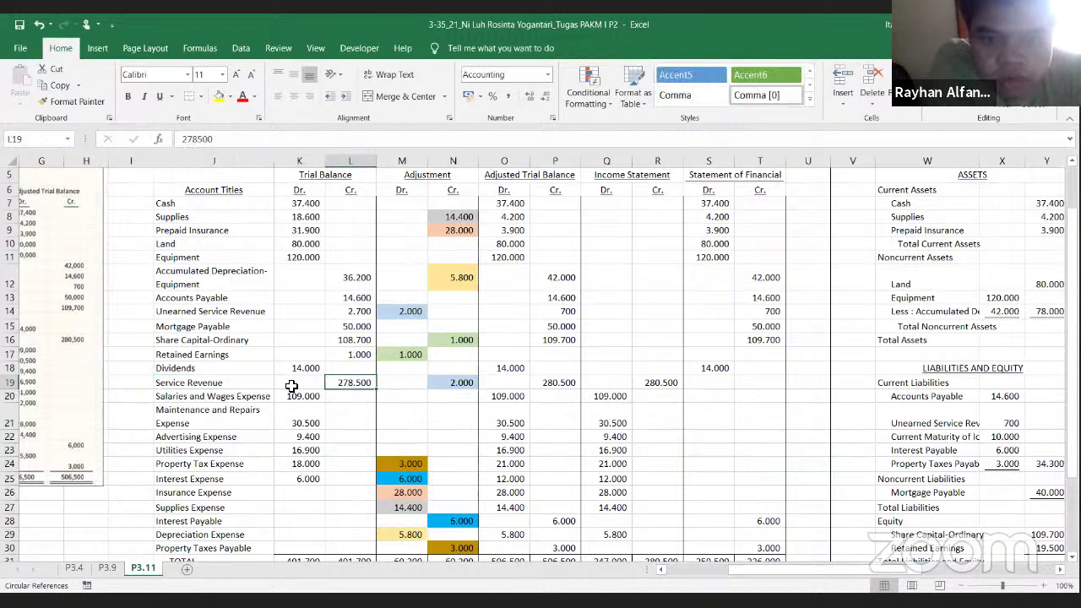
{"action": "key", "text": "Right"}
{"action": "key", "text": "Right"}
{"action": "key", "text": "Right"}
{"action": "key", "text": "Right"}
{"action": "key", "text": "Left"}
{"action": "key", "text": "Left"}
{"action": "key", "text": "Left"}
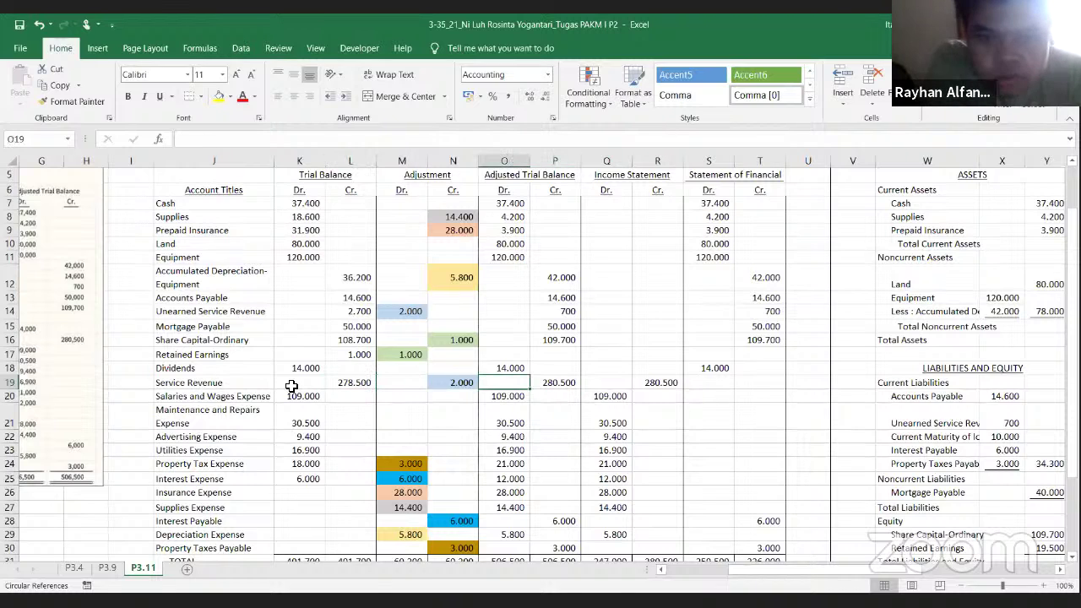
{"action": "key", "text": "Left"}
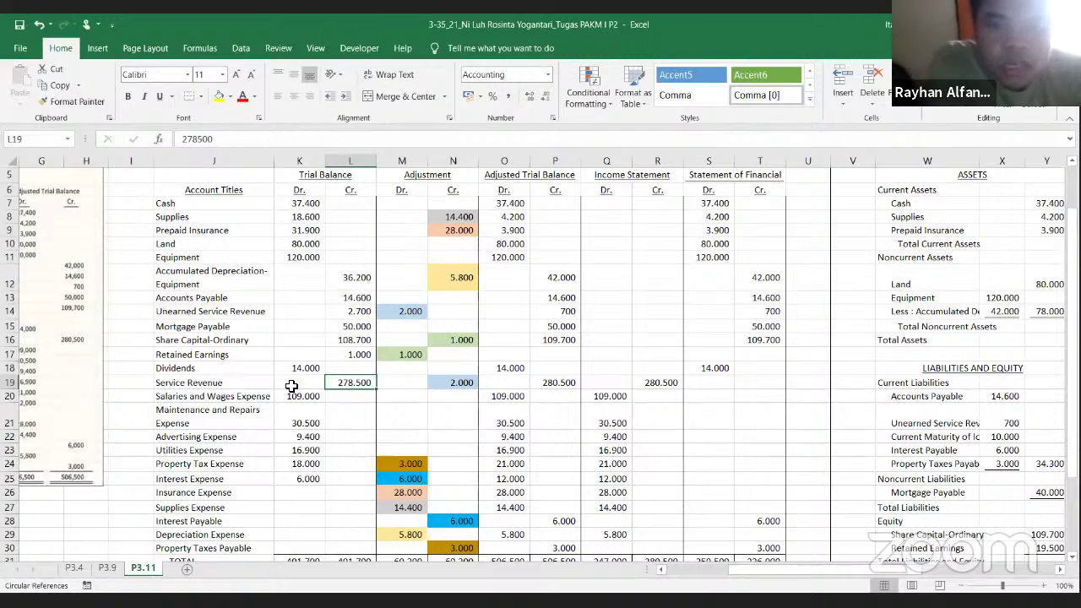
{"action": "key", "text": "Right"}
{"action": "key", "text": "Right"}
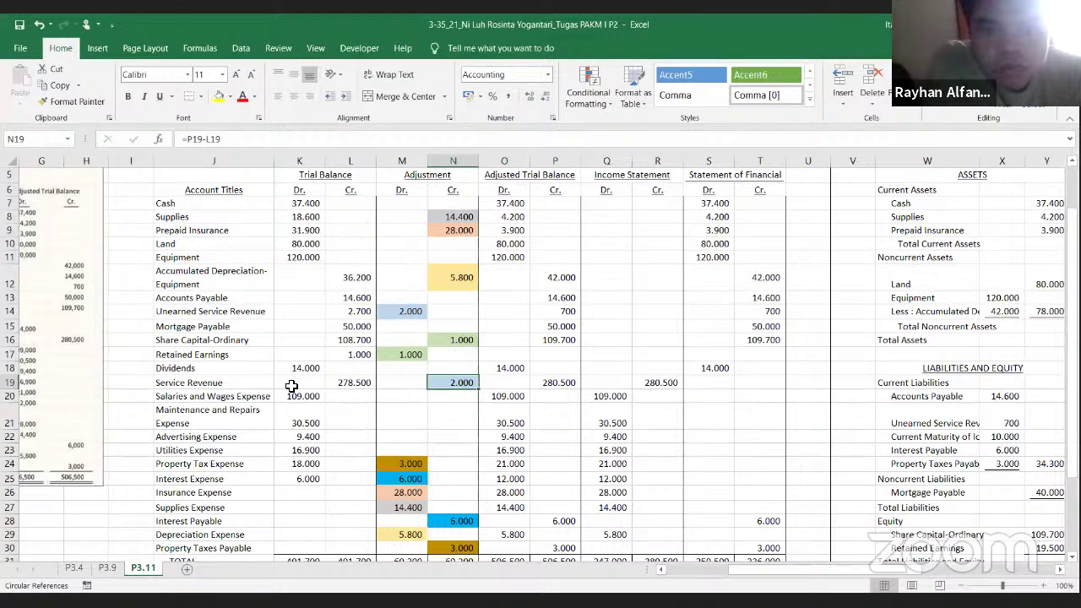
{"action": "key", "text": "Left"}
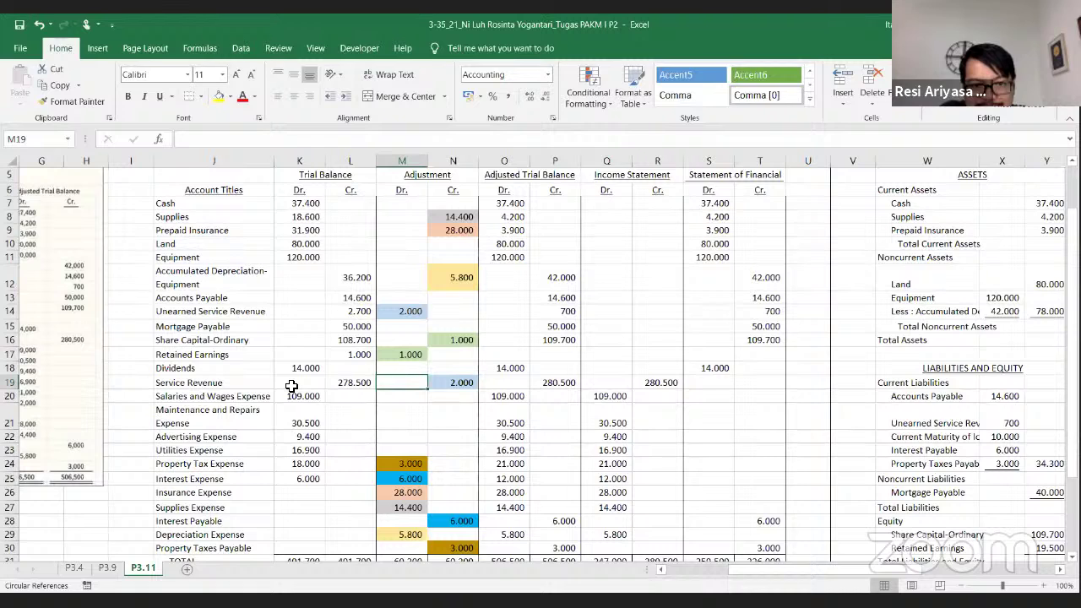
Try bold on the Property Tax Expense title and its Trial Balance and Adjusted Trial Balance debit amounts.
{"action": "key", "text": "Down"}
{"action": "key", "text": "Down"}
{"action": "key", "text": "Down"}
{"action": "key", "text": "Down"}
{"action": "key", "text": "Down"}
{"action": "key", "text": "Left"}
{"action": "key", "text": "Left"}
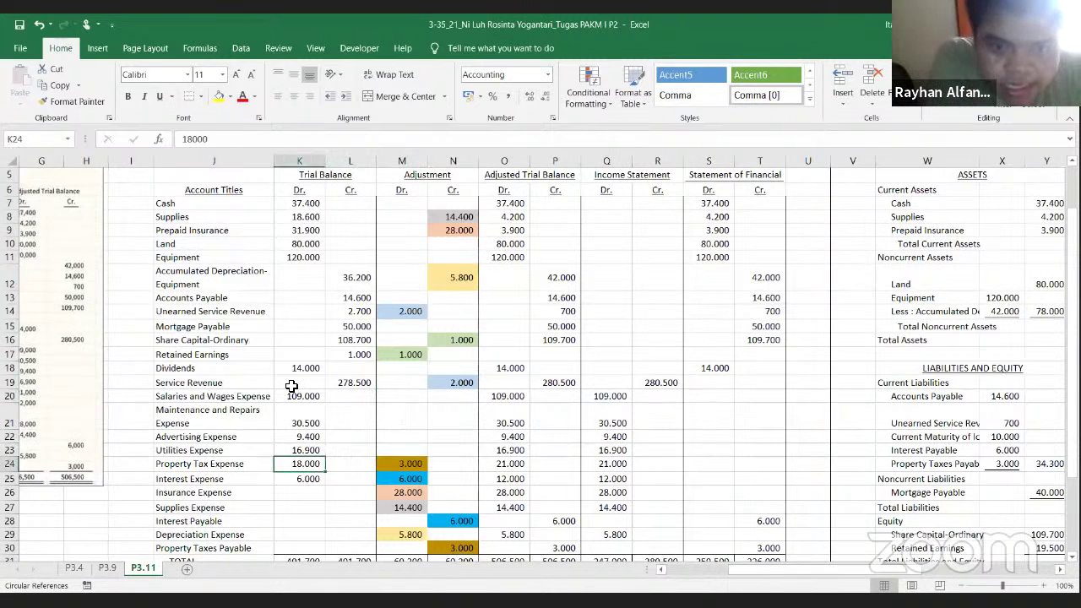
{"action": "key", "text": "Left"}
{"action": "key", "text": "ctrl+b"}
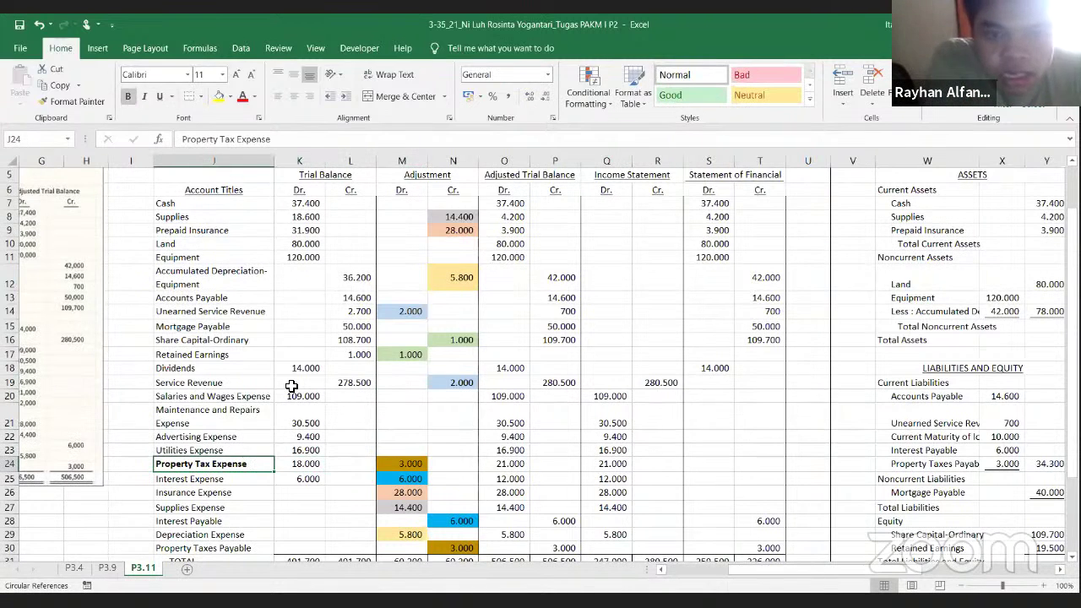
{"action": "key", "text": "Right"}
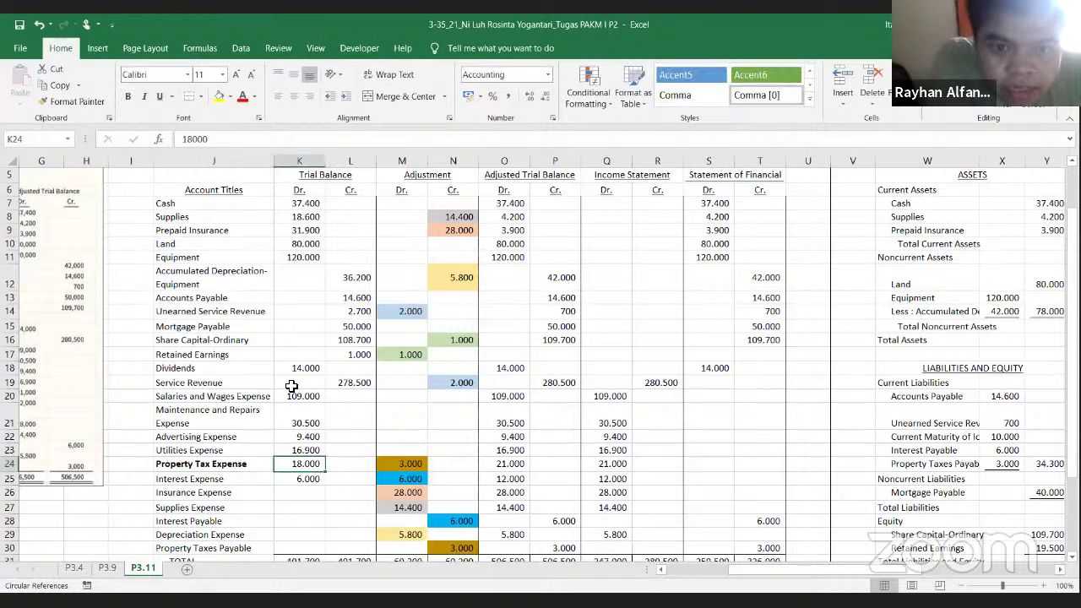
{"action": "key", "text": "ctrl+b"}
{"action": "key", "text": "Right"}
{"action": "key", "text": "Right"}
{"action": "key", "text": "Right"}
{"action": "key", "text": "Right"}
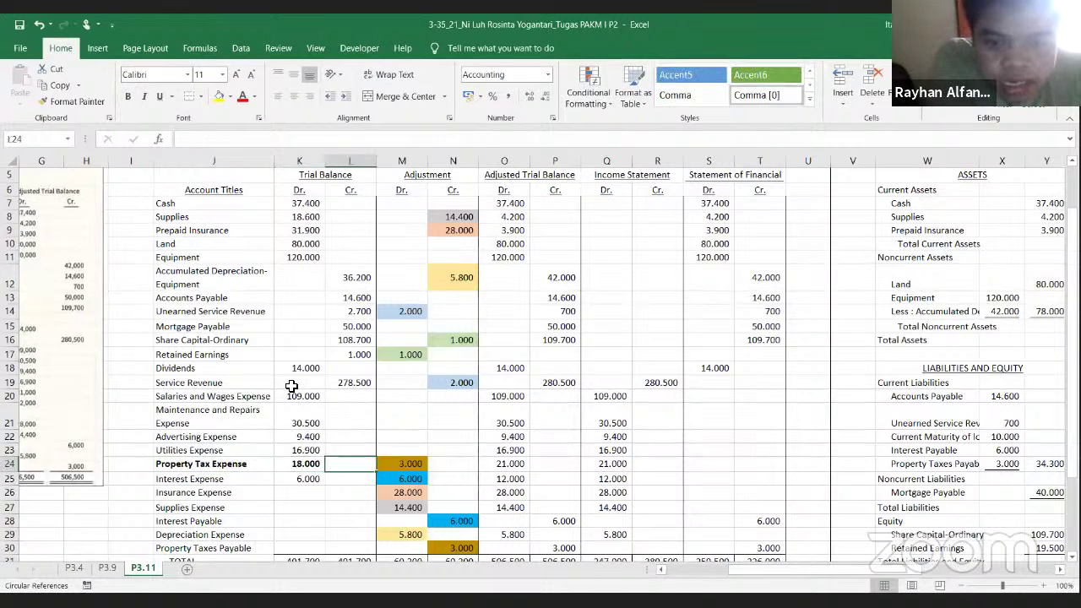
{"action": "key", "text": "ctrl+b"}
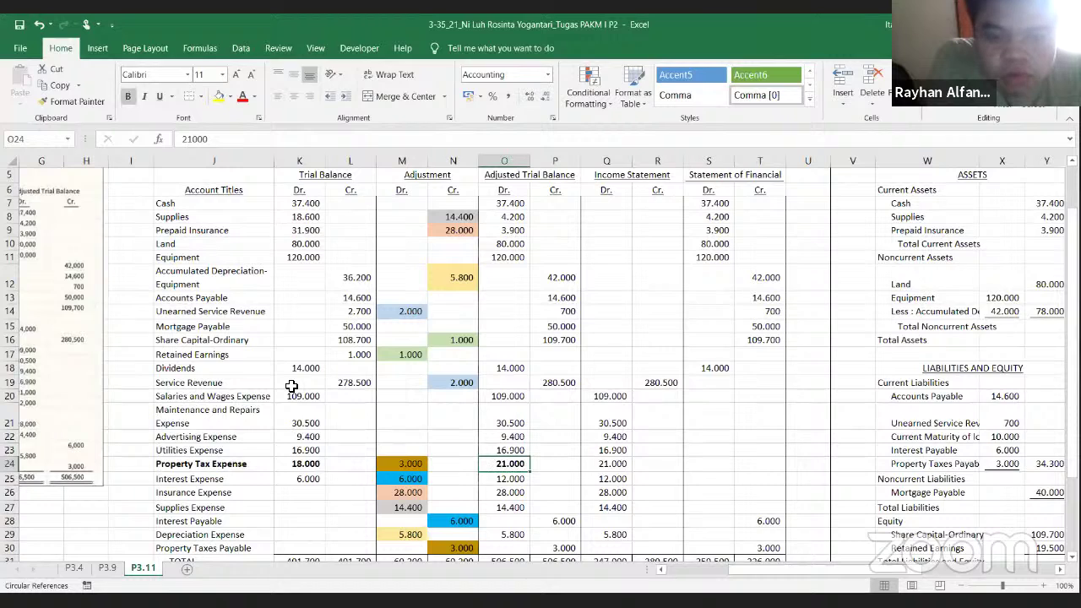
Inspect the Property Tax Expense adjustment formula in M24, try bold on it, and undo the bold formatting across the row.
{"action": "key", "text": "Left"}
{"action": "key", "text": "Left"}
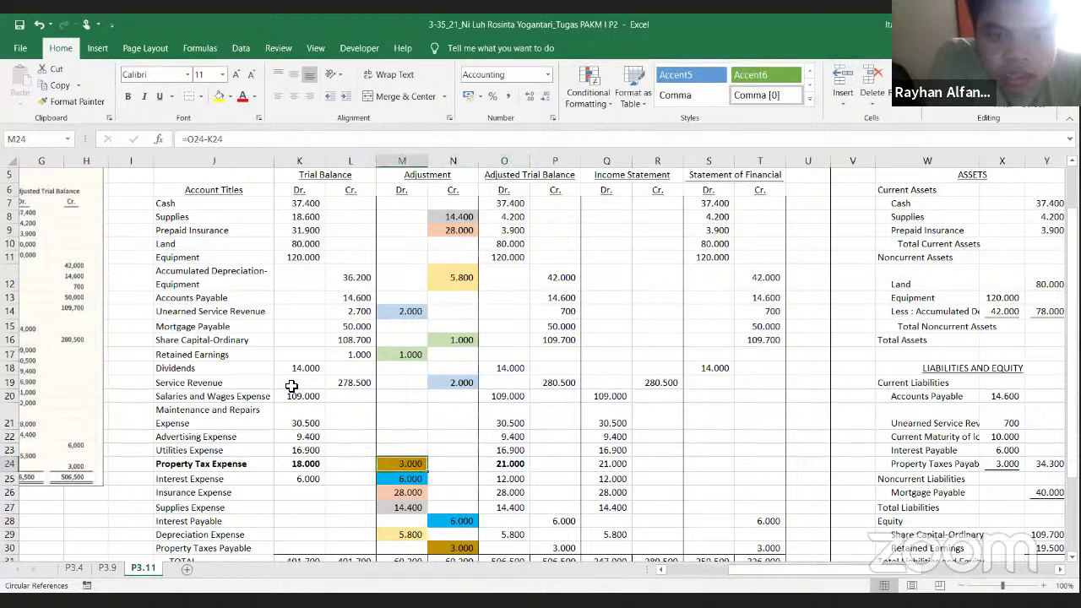
{"action": "key", "text": "ctrl+b"}
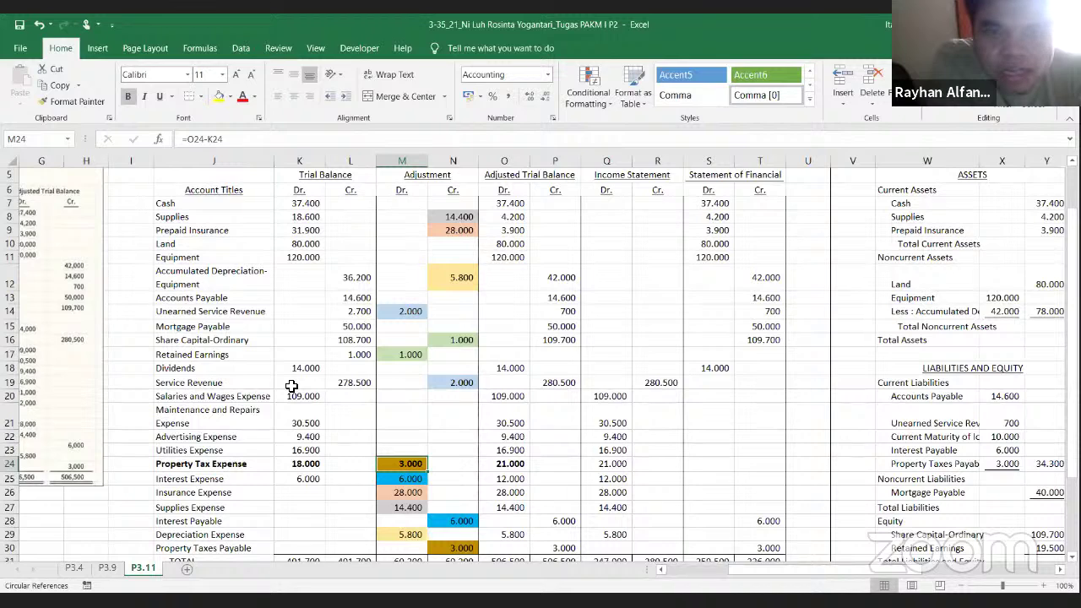
{"action": "key", "text": "Right"}
{"action": "key", "text": "Right"}
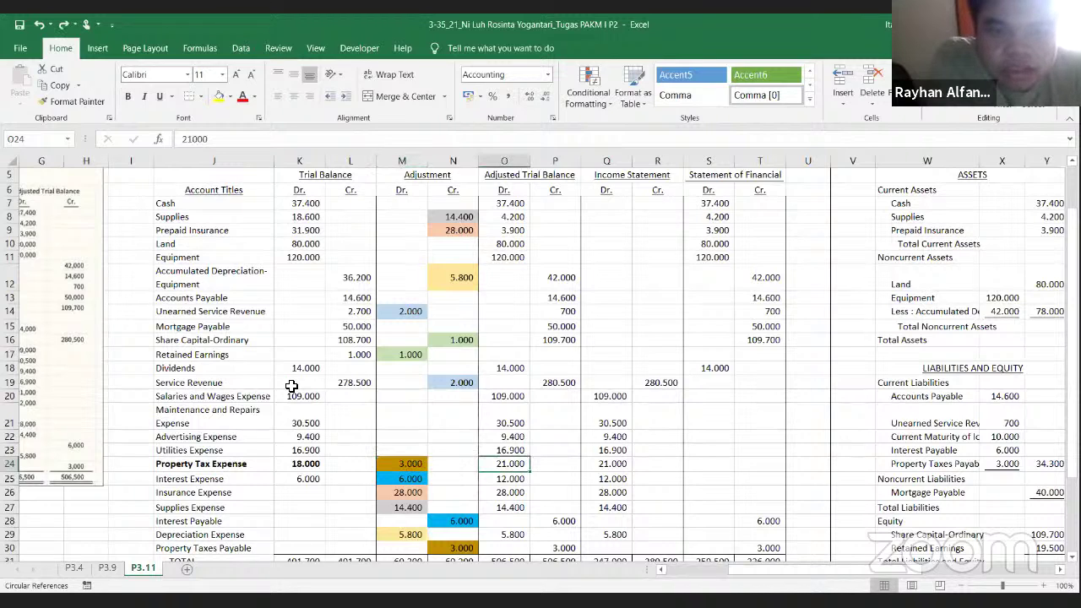
{"action": "key", "text": "Left"}
{"action": "key", "text": "Left"}
{"action": "key", "text": "Left"}
{"action": "key", "text": "Left"}
{"action": "key", "text": "Left"}
Try bold on the Interest Expense title and its Trial Balance and Adjusted Trial Balance debit amounts.
{"action": "key", "text": "Down"}
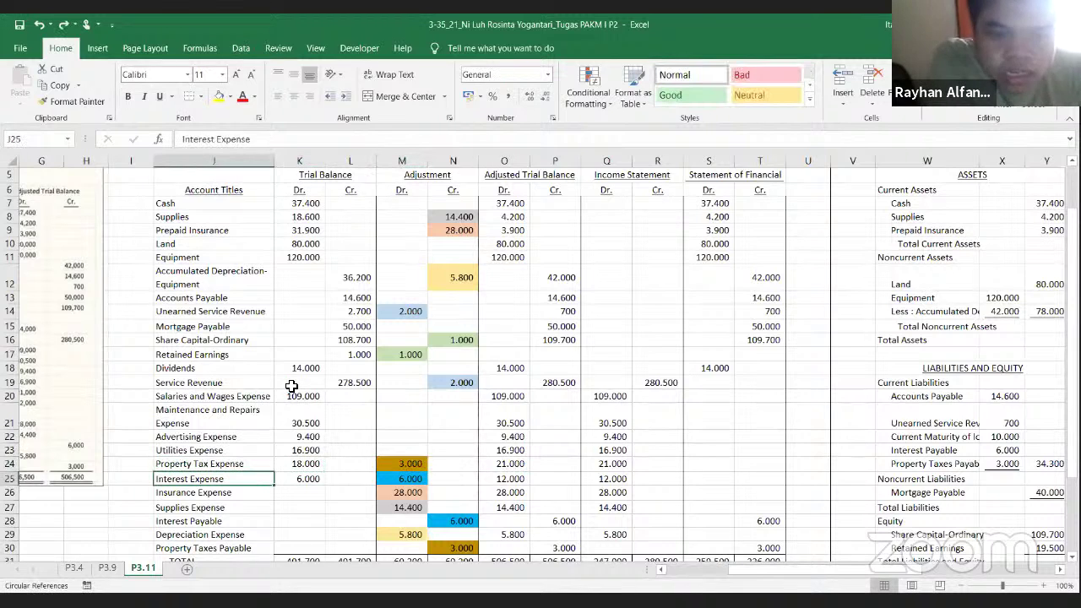
{"action": "key", "text": "ctrl+b"}
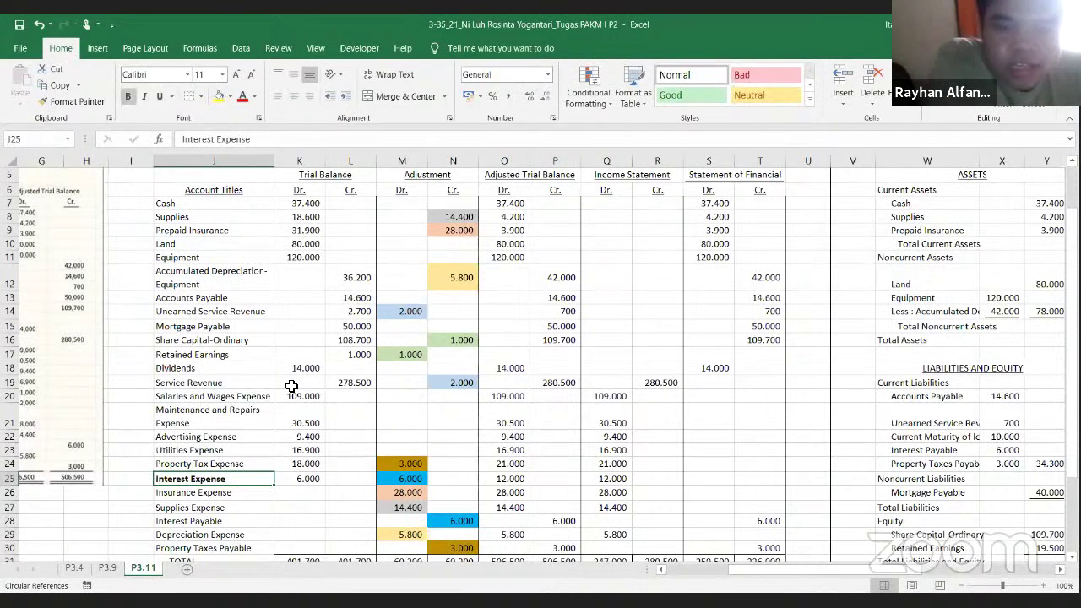
{"action": "key", "text": "Right"}
{"action": "key", "text": "ctrl+b"}
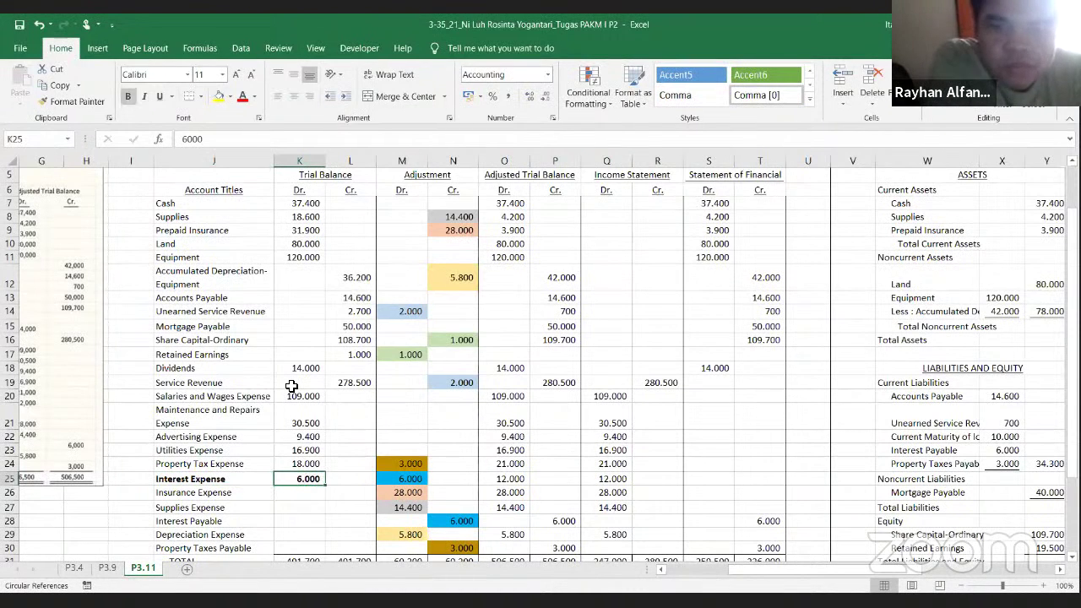
{"action": "key", "text": "Right"}
{"action": "key", "text": "Right"}
{"action": "key", "text": "Right"}
{"action": "key", "text": "Right"}
{"action": "key", "text": "ctrl+b"}
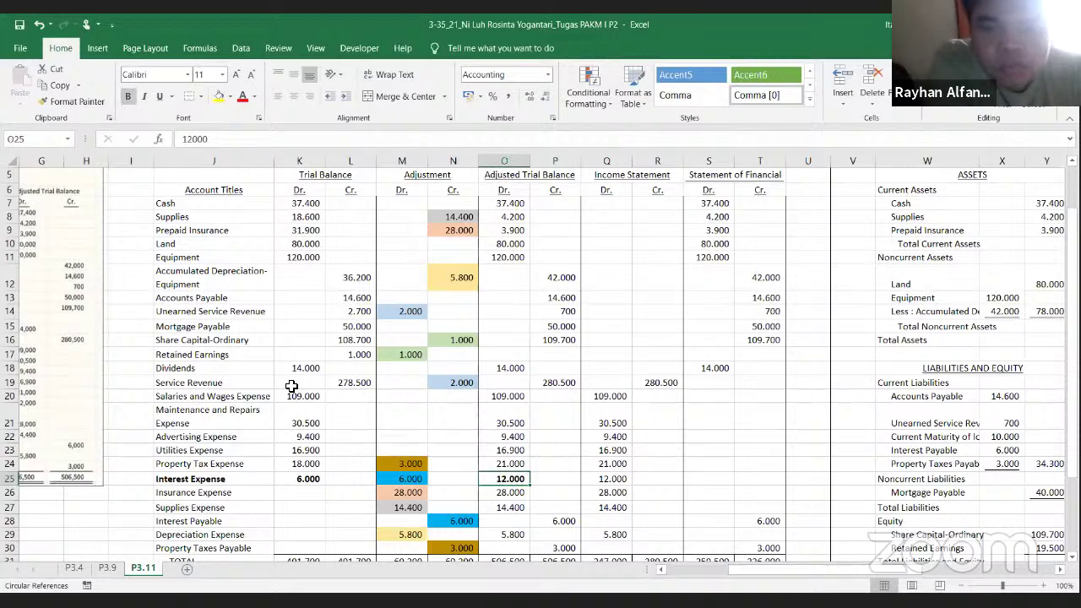
Inspect the Interest Expense adjustment formula in M25, try bold on it, and undo the bold formatting across the row.
{"action": "key", "text": "Left"}
{"action": "key", "text": "Left"}
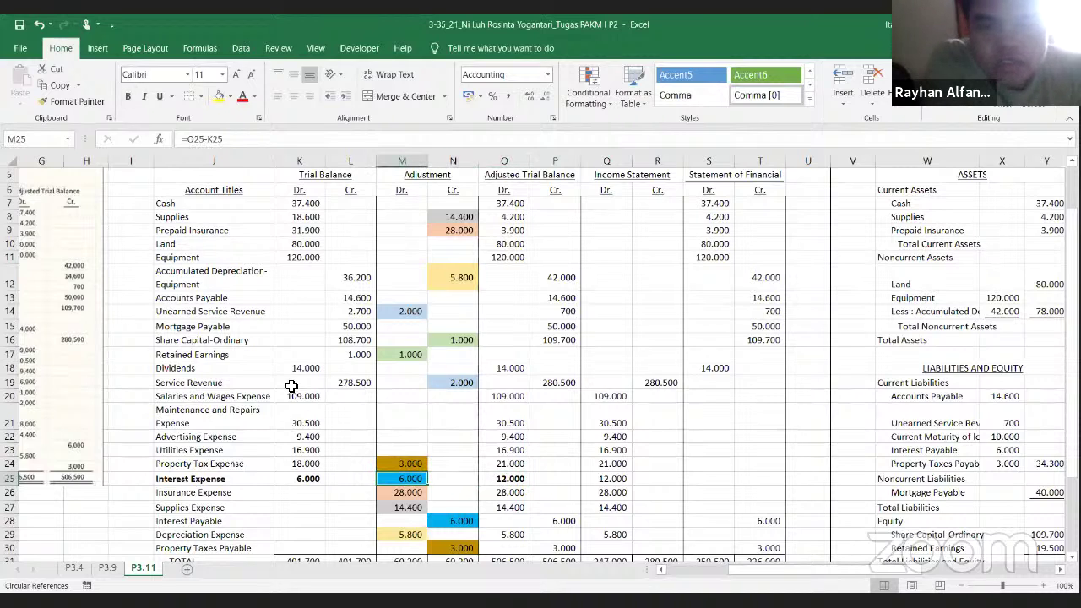
{"action": "key", "text": "ctrl+b"}
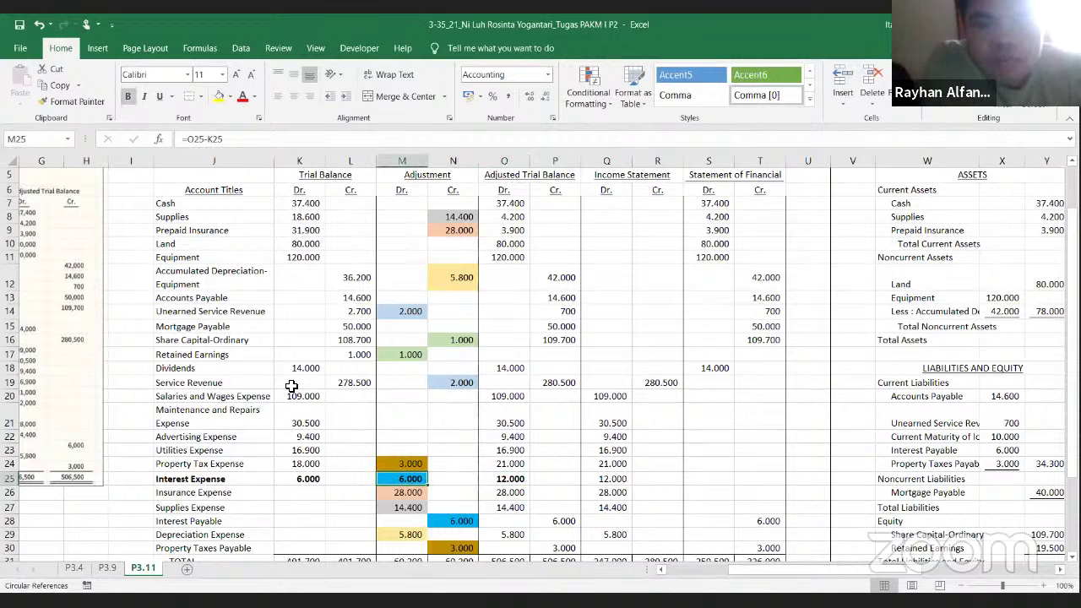
{"action": "key", "text": "ctrl+z"}
{"action": "key", "text": "ctrl+z"}
{"action": "key", "text": "ctrl+z"}
{"action": "key", "text": "ctrl+z"}
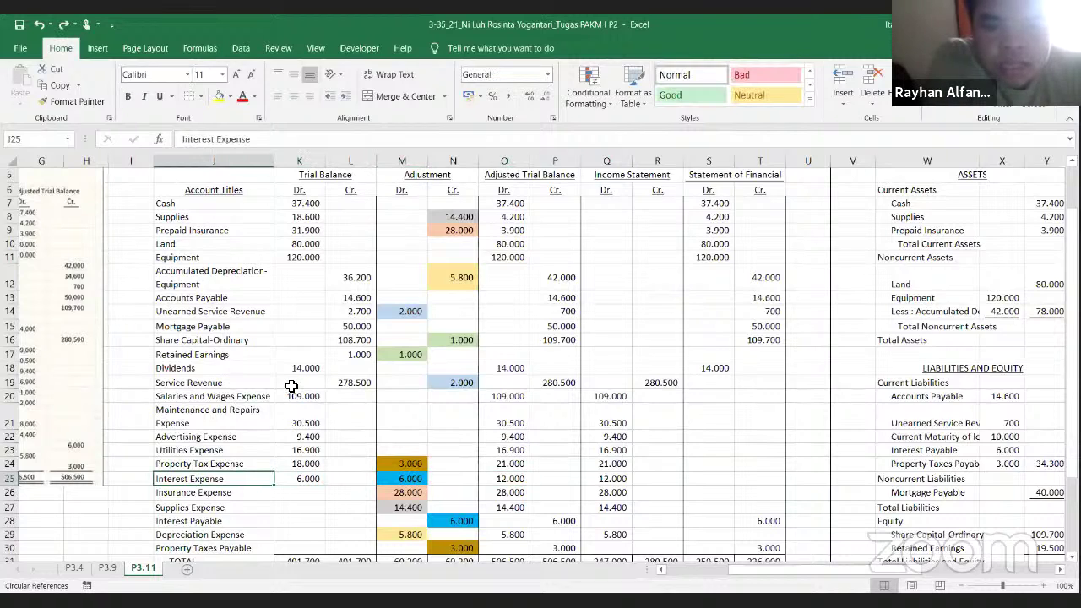
Try bold on the Supplies Expense title and its debit adjustment amount, and move across to the Adjusted Trial Balance columns.
{"action": "key", "text": "Down"}
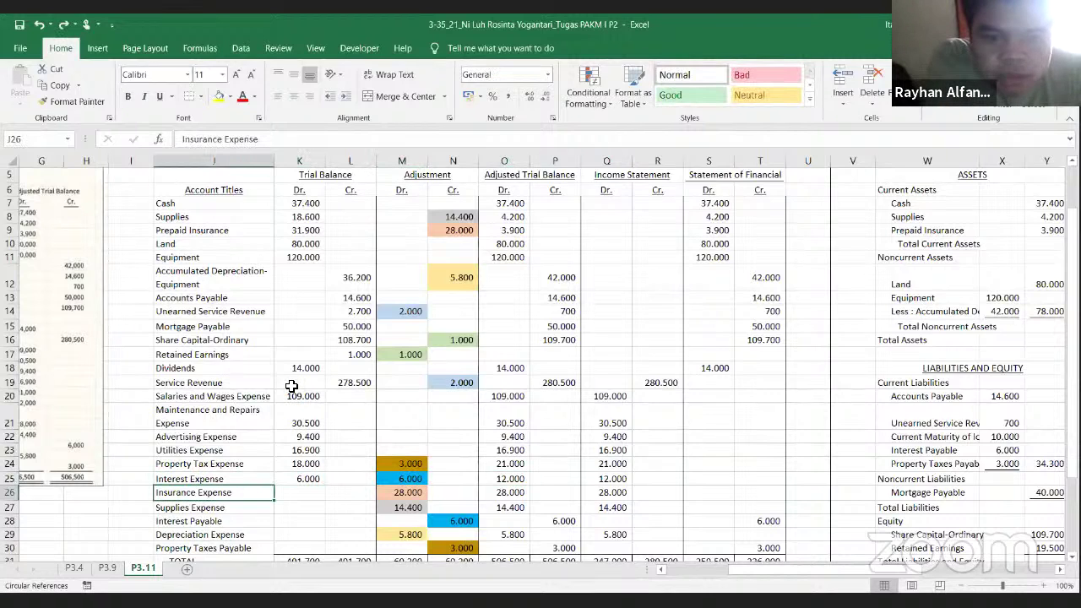
{"action": "key", "text": "Down"}
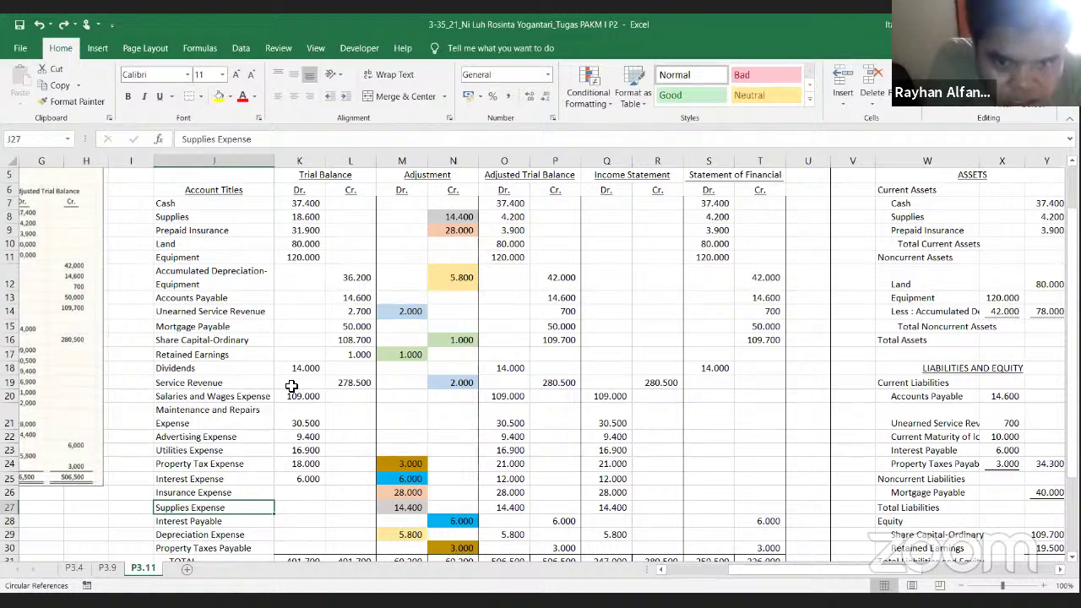
{"action": "key", "text": "ctrl+b"}
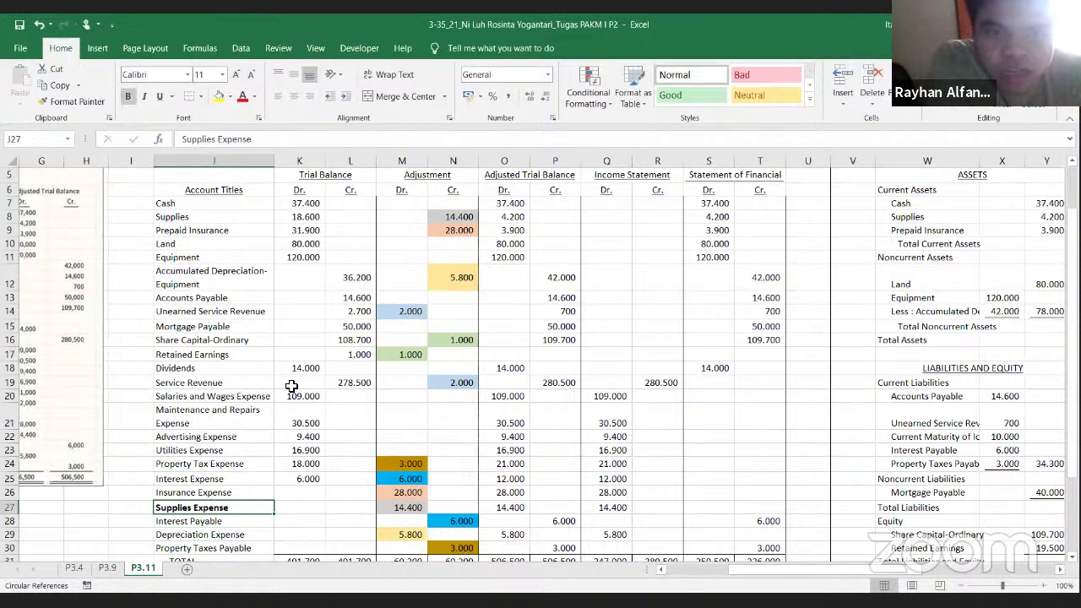
{"action": "key", "text": "Right"}
{"action": "key", "text": "Right"}
{"action": "key", "text": "Right"}
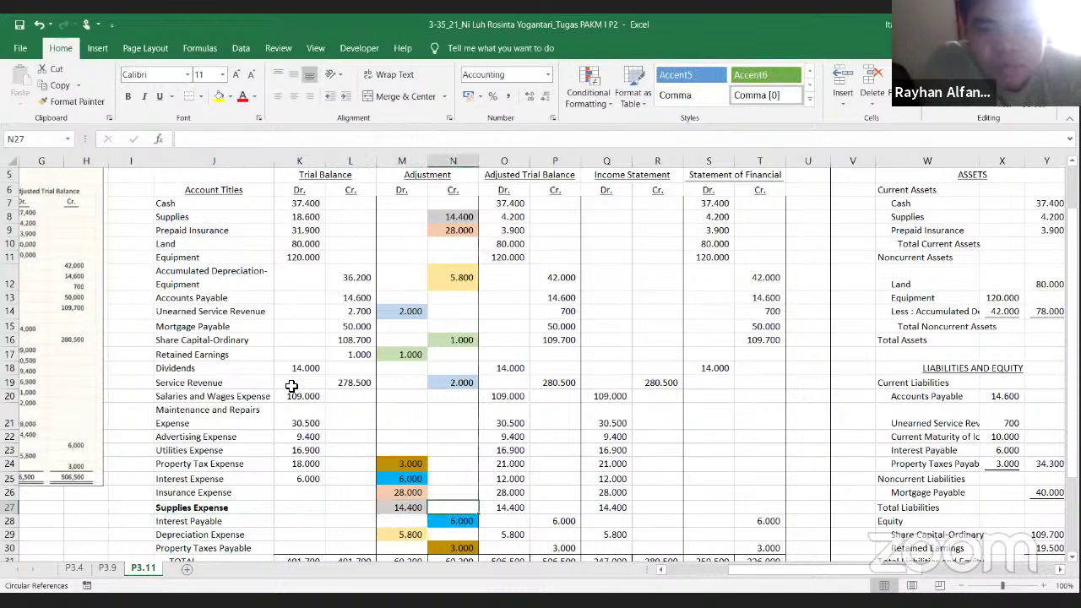
{"action": "key", "text": "Right"}
{"action": "key", "text": "Right"}
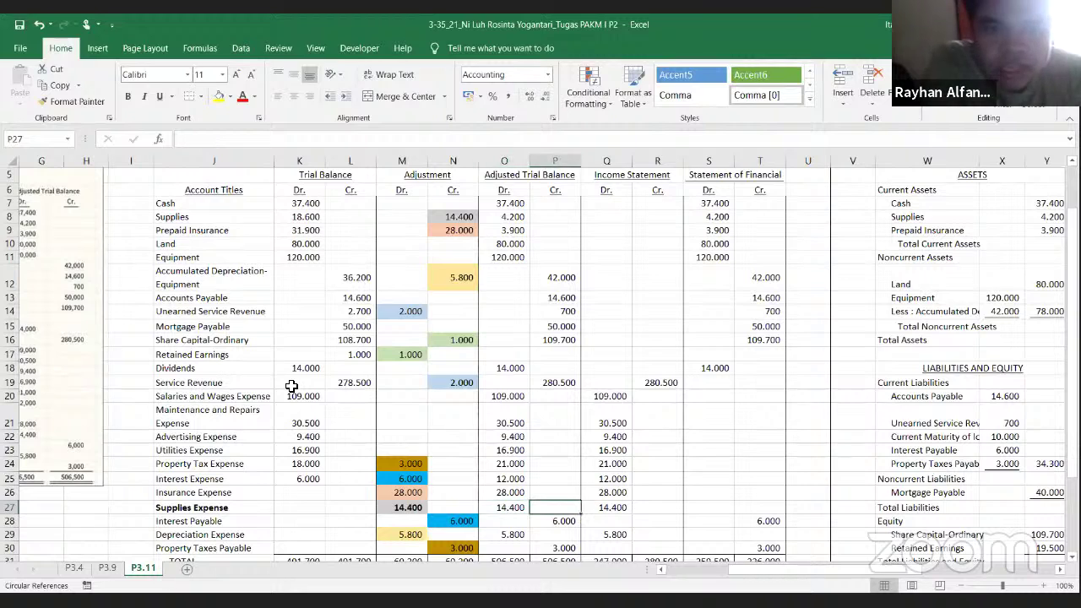
{"action": "key", "text": "ctrl+b"}
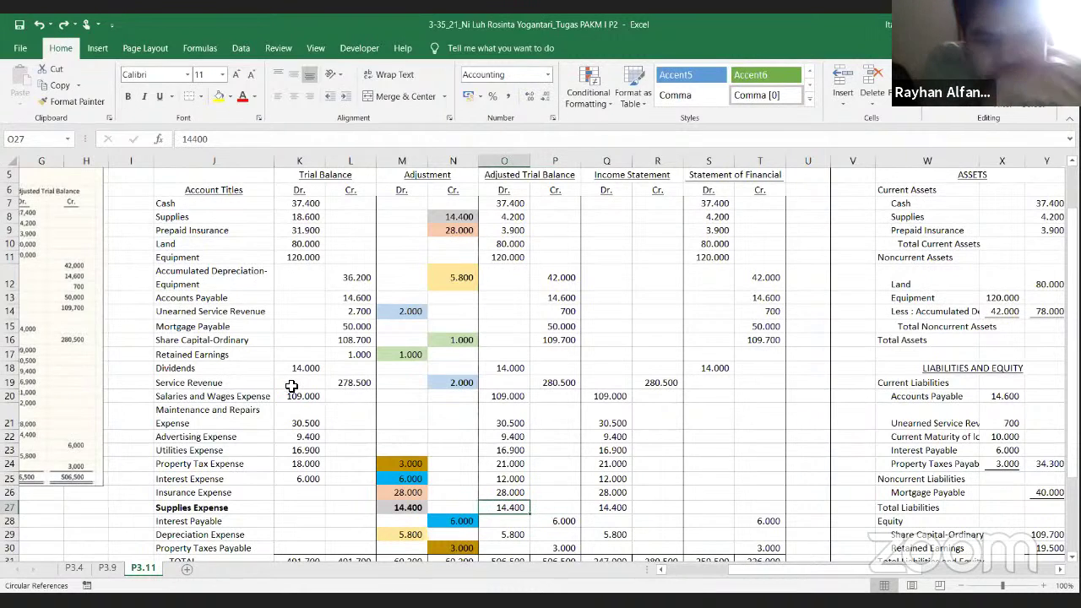
Remove the bold formatting from the Supplies Expense row and return to its account title.
{"action": "key", "text": "Left"}
{"action": "key", "text": "Left"}
{"action": "key", "text": "Left"}
{"action": "key", "text": "Left"}
{"action": "key", "text": "Left"}
{"action": "key", "text": "ctrl+b"}
{"action": "key", "text": "Up"}
{"action": "key", "text": "Down"}
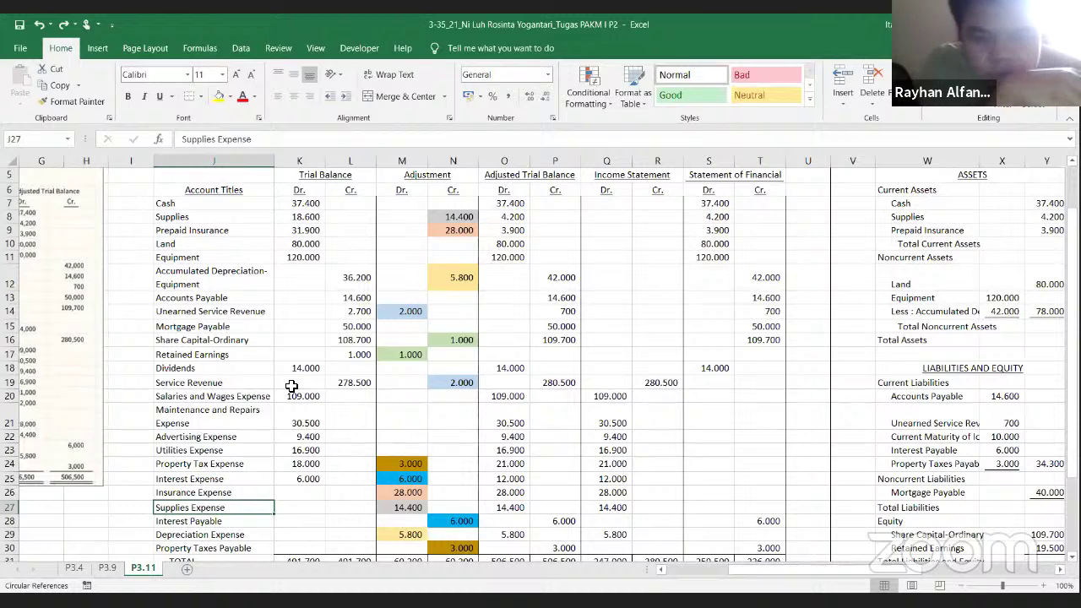
Try bold on the Interest Payable title and its Adjustment and Adjusted Trial Balance credit amounts.
{"action": "key", "text": "Down"}
{"action": "key", "text": "ctrl+b"}
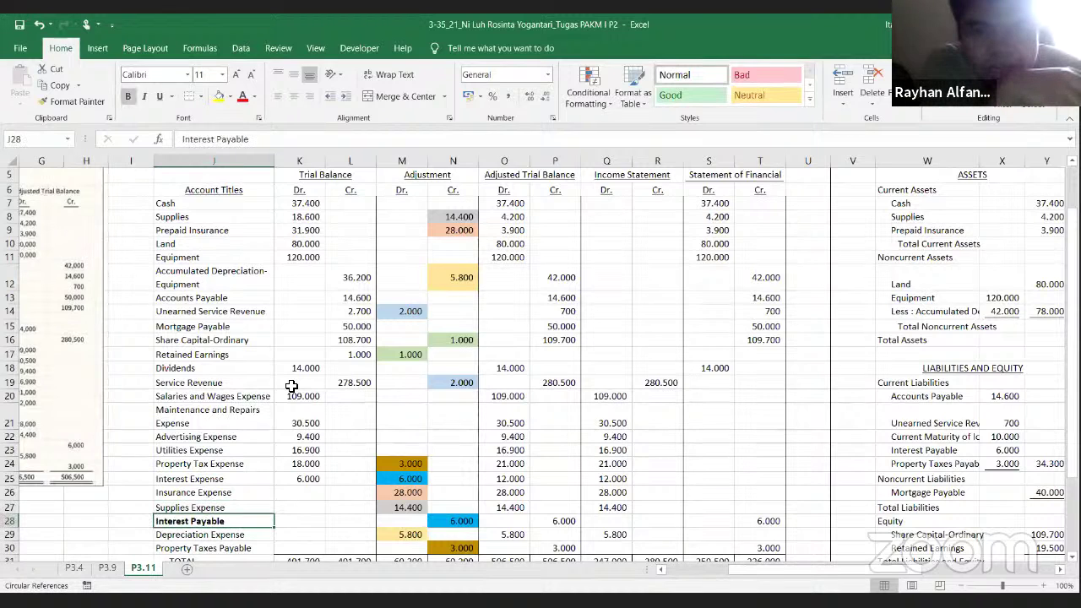
{"action": "key", "text": "Right"}
{"action": "key", "text": "Right"}
{"action": "key", "text": "Right"}
{"action": "key", "text": "Right"}
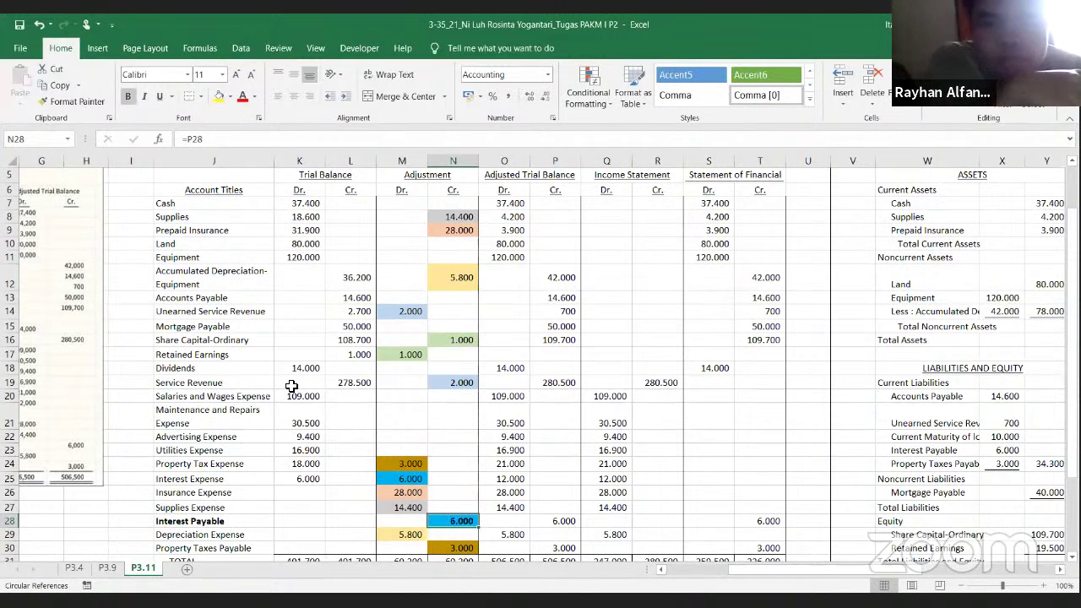
{"action": "key", "text": "Right"}
{"action": "key", "text": "Right"}
{"action": "key", "text": "ctrl+b"}
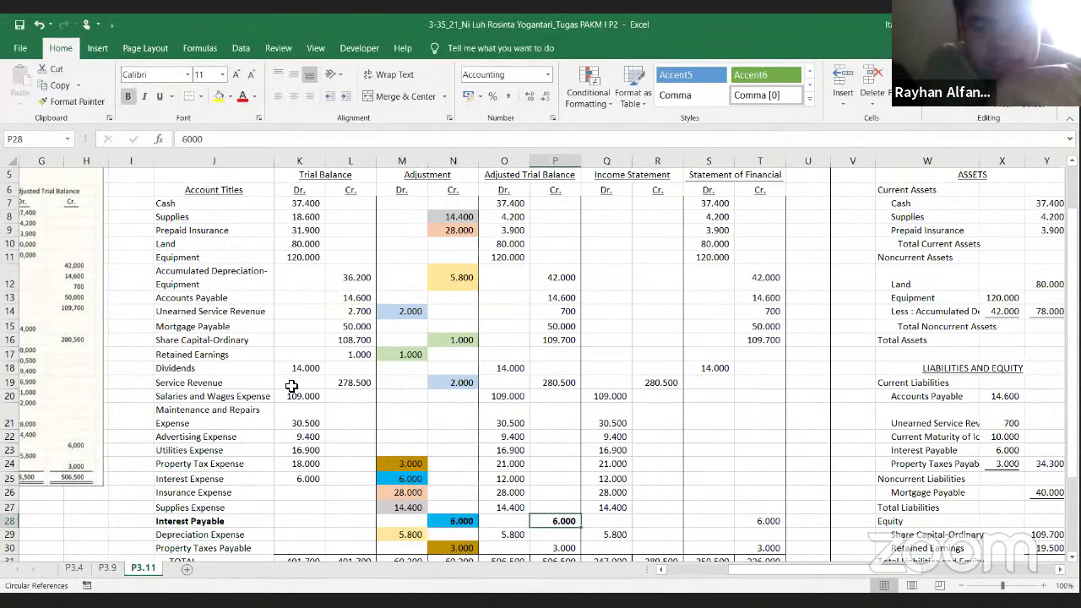
Undo the bold formatting across the Interest Payable row.
{"action": "key", "text": "ctrl+z"}
{"action": "key", "text": "ctrl+z"}
{"action": "key", "text": "ctrl+z"}
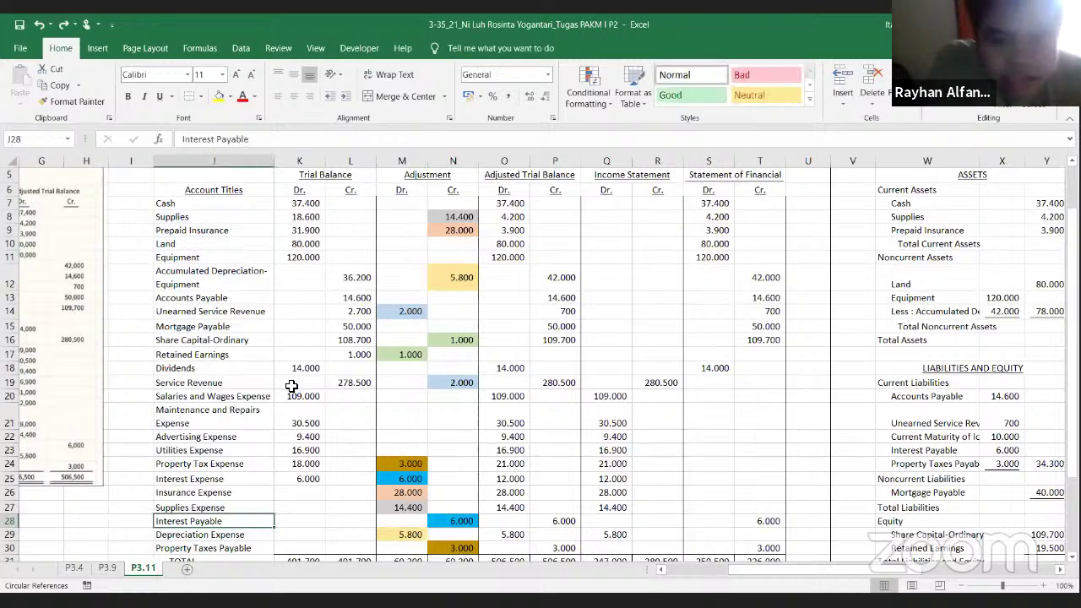
Try bold on the Depreciation Expense title and its Adjustment and Adjusted Trial Balance debit amounts, and remove it again.
{"action": "key", "text": "Down"}
{"action": "key", "text": "Down"}
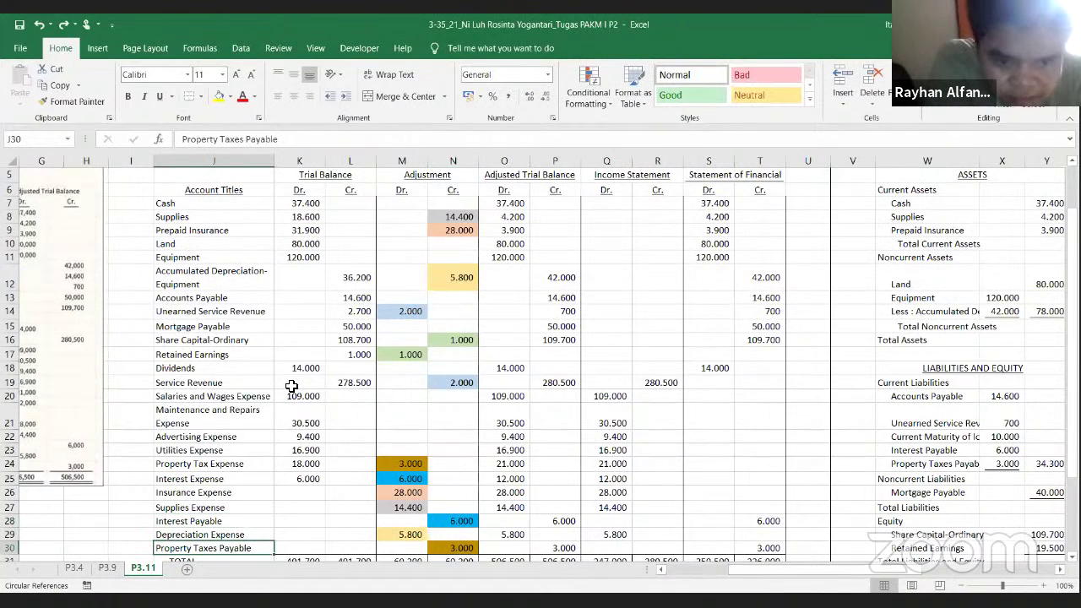
{"action": "key", "text": "Up"}
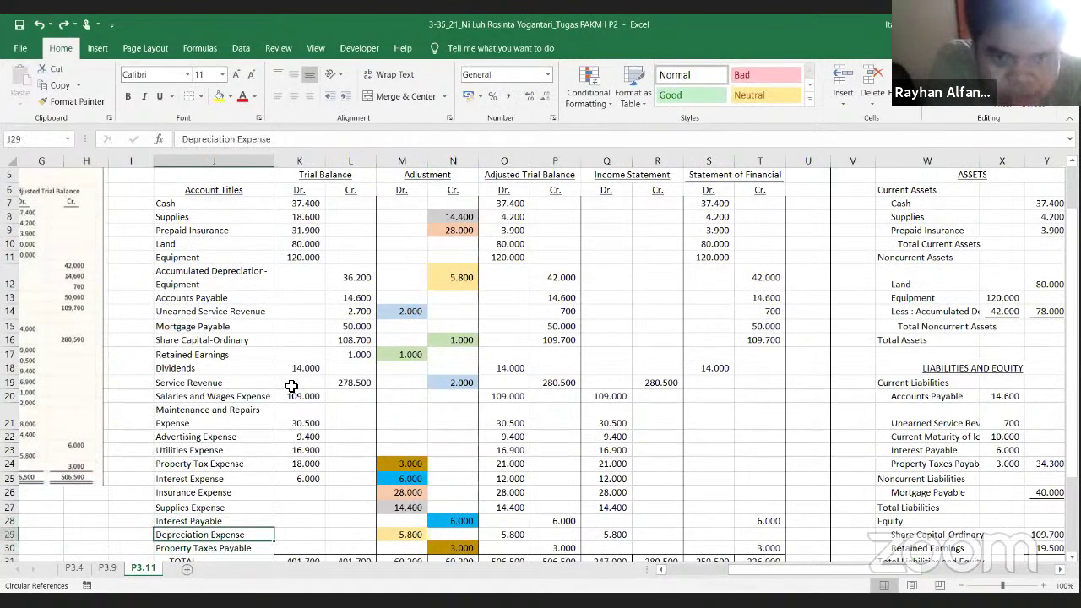
{"action": "key", "text": "ctrl+b"}
{"action": "key", "text": "Right"}
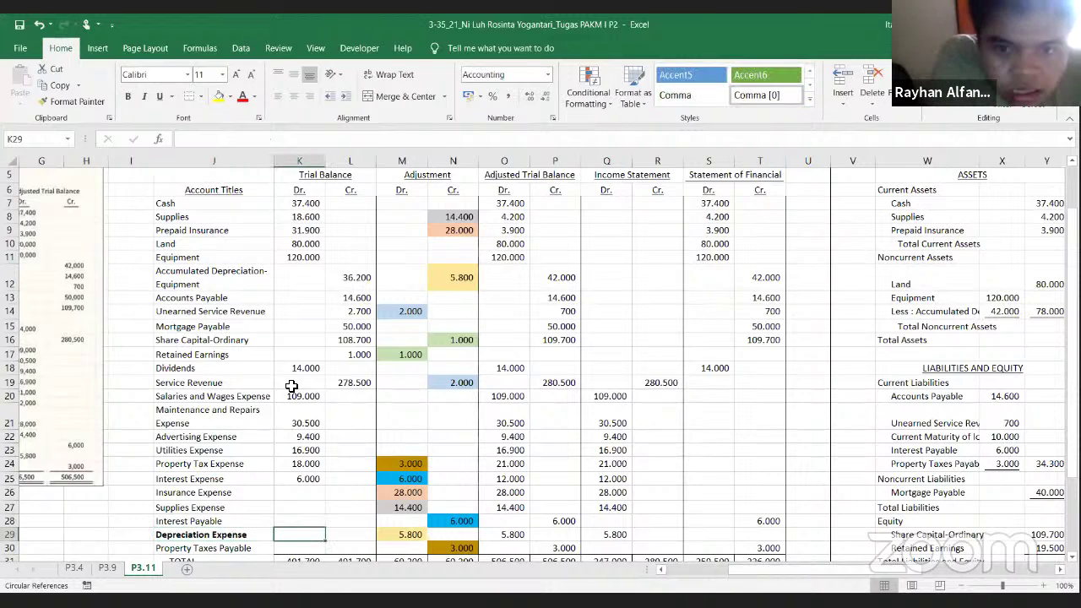
{"action": "key", "text": "Right"}
{"action": "key", "text": "Right"}
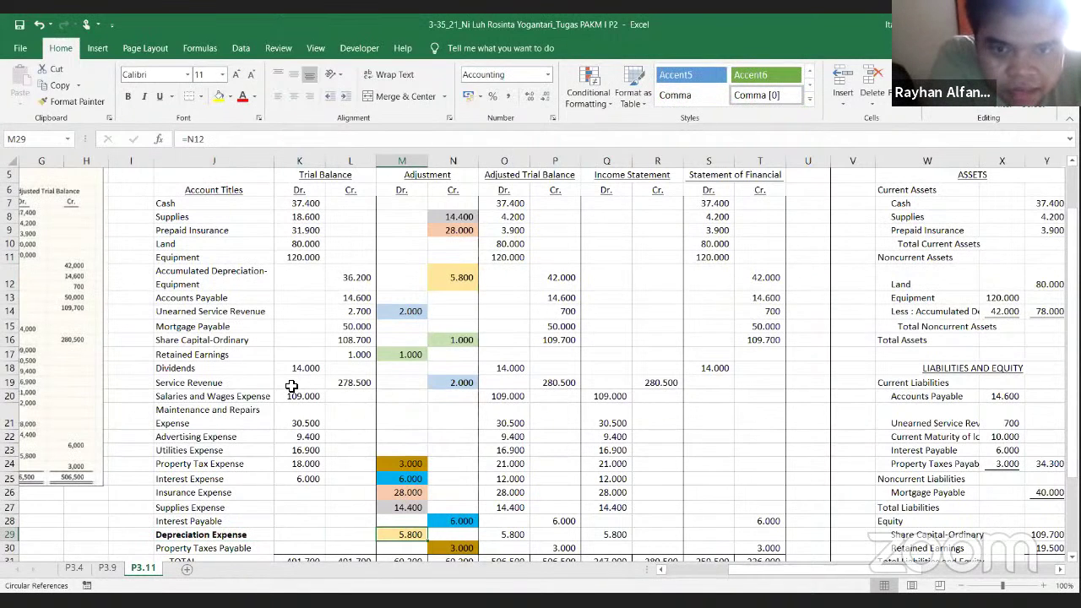
{"action": "key", "text": "ctrl+b"}
{"action": "key", "text": "Right"}
{"action": "key", "text": "Right"}
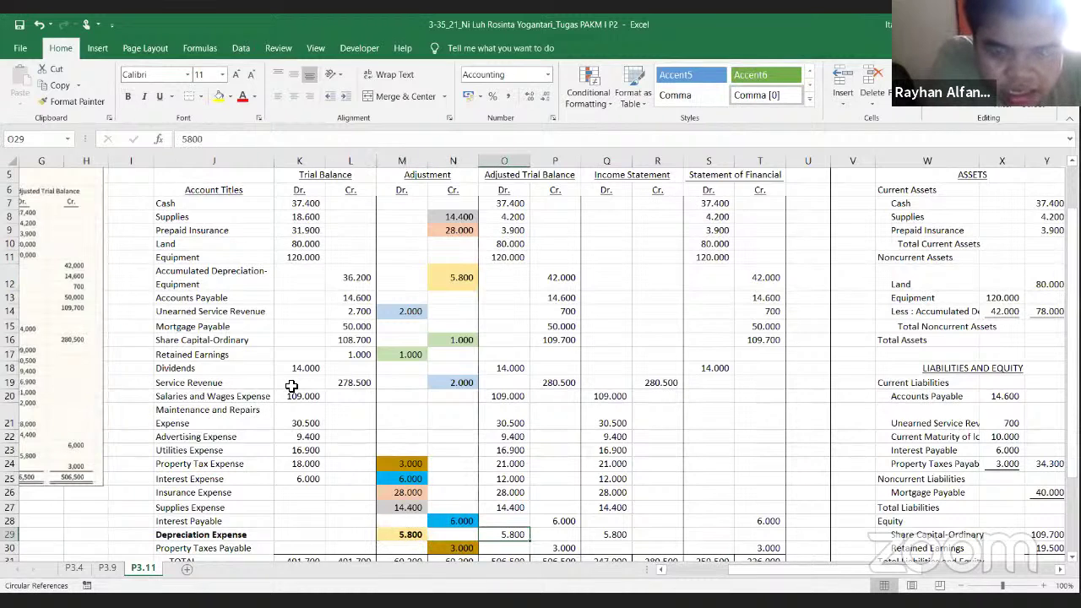
{"action": "key", "text": "ctrl+b"}
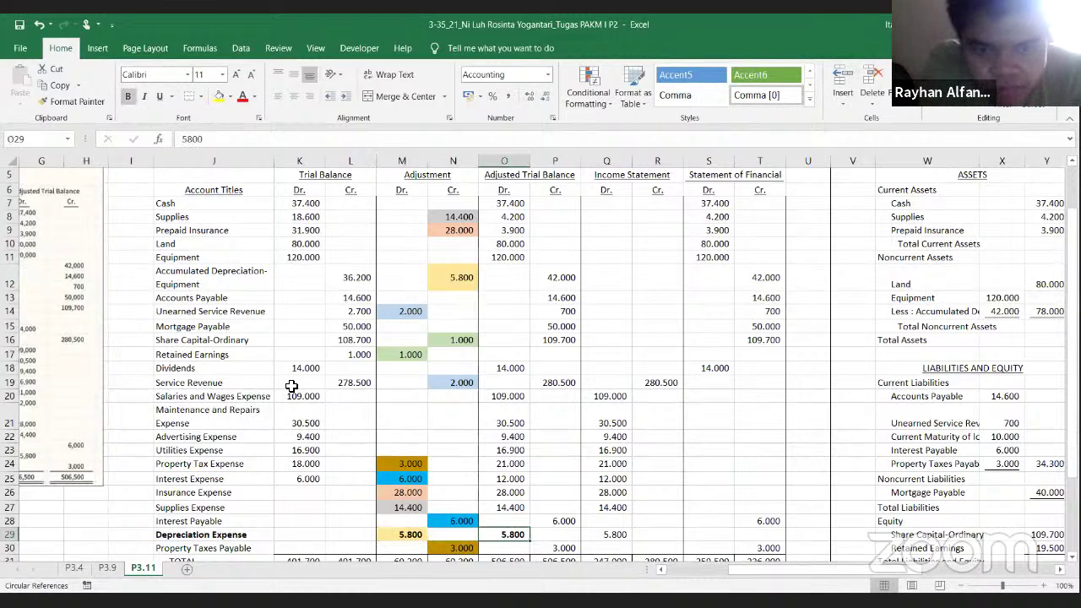
{"action": "key", "text": "ctrl+Left"}
{"action": "key", "text": "ctrl+Left"}
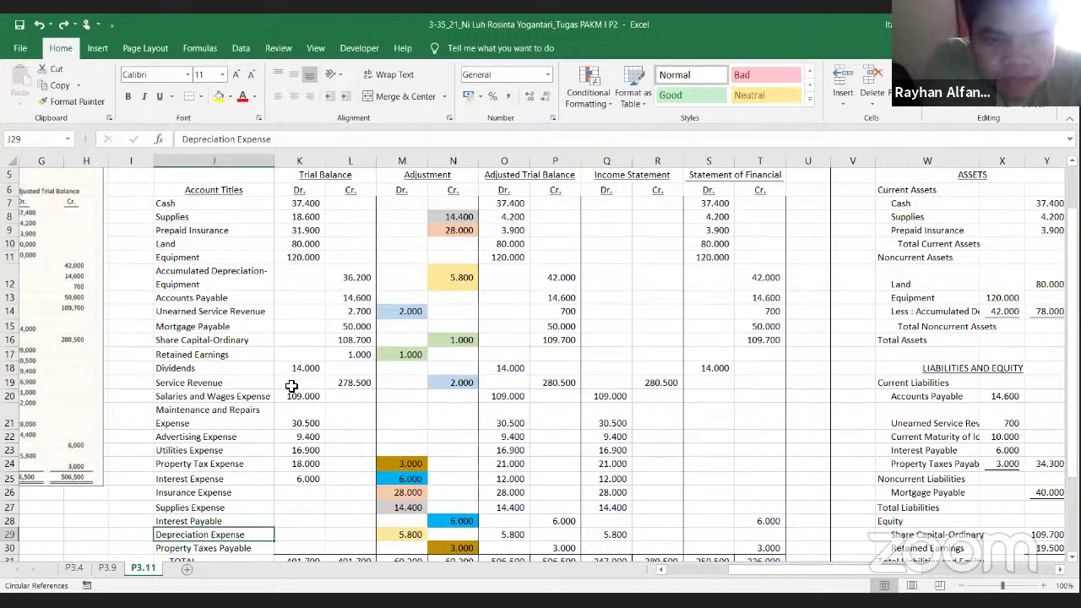
Review the account titles from Depreciation Expense up to Accounts Payable and back down to Property Taxes Payable.
{"action": "key", "text": "Up"}
{"action": "key", "text": "Up"}
{"action": "key", "text": "Up"}
{"action": "key", "text": "Up"}
{"action": "key", "text": "Up"}
{"action": "key", "text": "Up"}
{"action": "key", "text": "Up"}
{"action": "key", "text": "Up"}
{"action": "key", "text": "Up"}
{"action": "key", "text": "Up"}
{"action": "key", "text": "Up"}
{"action": "key", "text": "Up"}
{"action": "key", "text": "Up"}
{"action": "key", "text": "Up"}
{"action": "key", "text": "Up"}
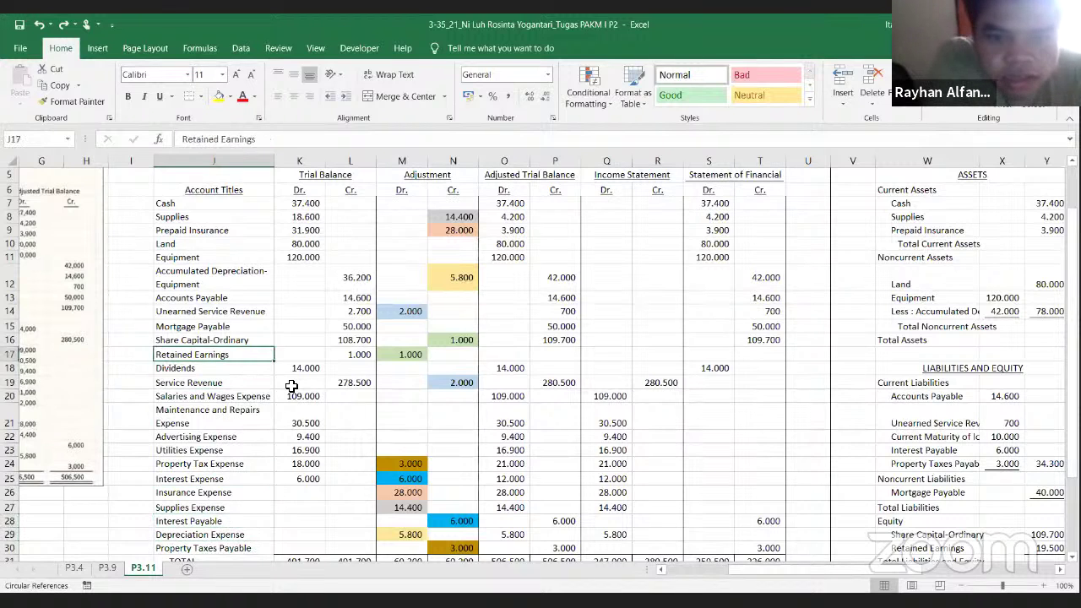
{"action": "key", "text": "Up"}
{"action": "key", "text": "Up"}
{"action": "key", "text": "Down"}
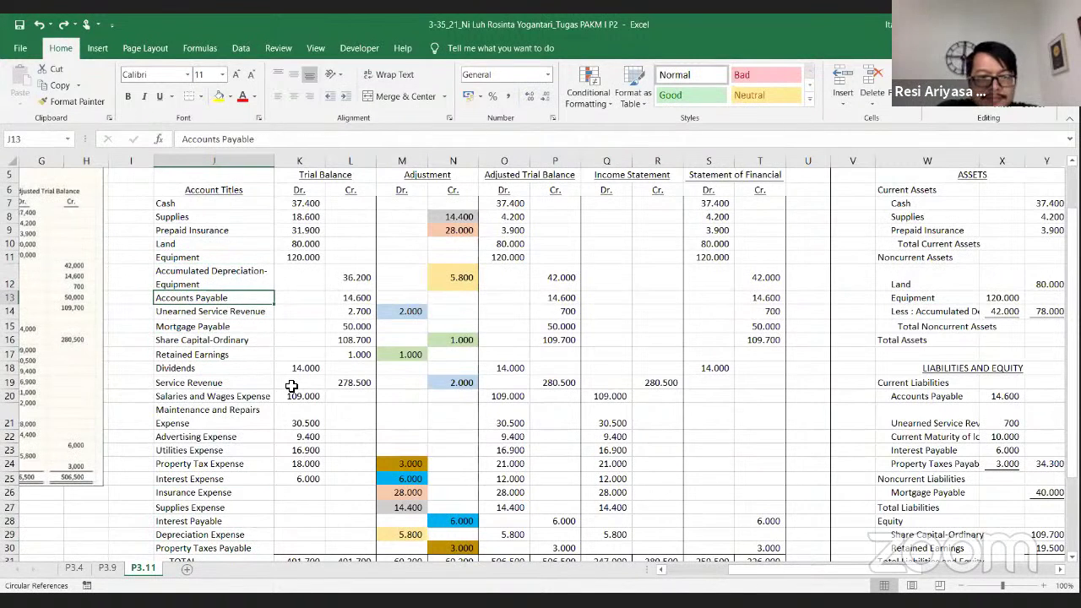
{"action": "key", "text": "Down"}
{"action": "key", "text": "Down"}
{"action": "key", "text": "Down"}
{"action": "key", "text": "Down"}
{"action": "key", "text": "Down"}
{"action": "key", "text": "Down"}
{"action": "key", "text": "Down"}
{"action": "key", "text": "Down"}
{"action": "key", "text": "Down"}
{"action": "key", "text": "Down"}
{"action": "key", "text": "Down"}
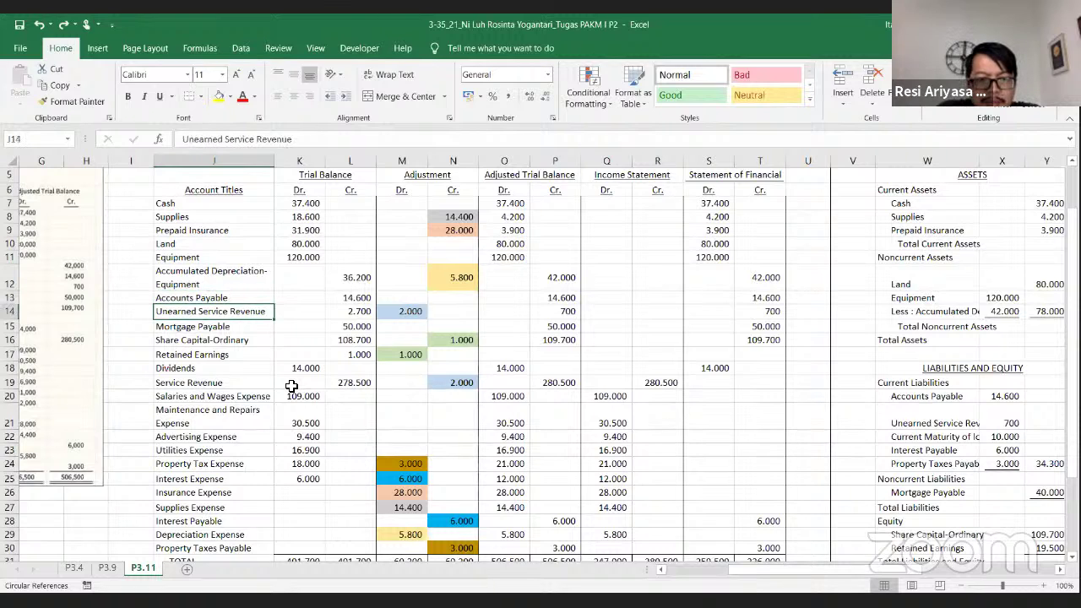
{"action": "key", "text": "Down"}
{"action": "key", "text": "Down"}
{"action": "key", "text": "Down"}
{"action": "key", "text": "Down"}
{"action": "key", "text": "Down"}
{"action": "key", "text": "Down"}
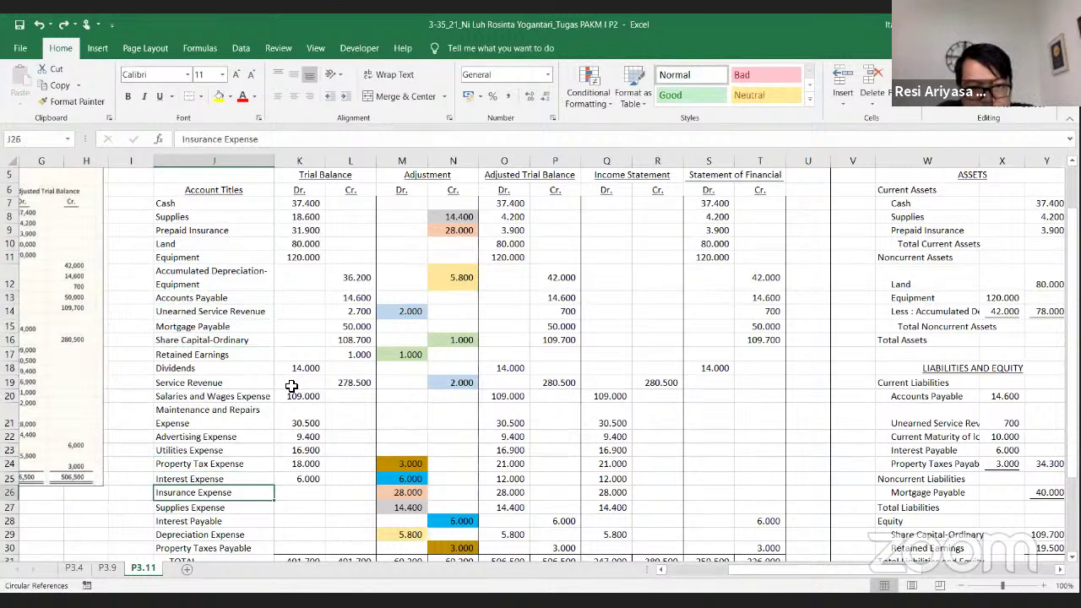
Try bold on the Property Taxes Payable title and its Adjustment and Adjusted Trial Balance credit amounts.
{"action": "key", "text": "ctrl+b"}
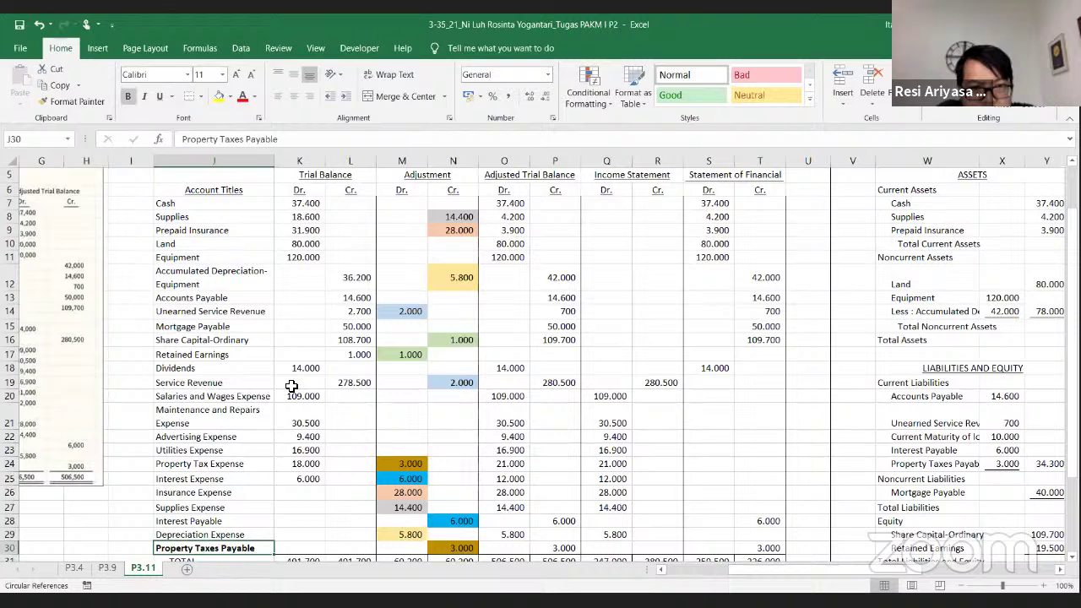
{"action": "key", "text": "Right"}
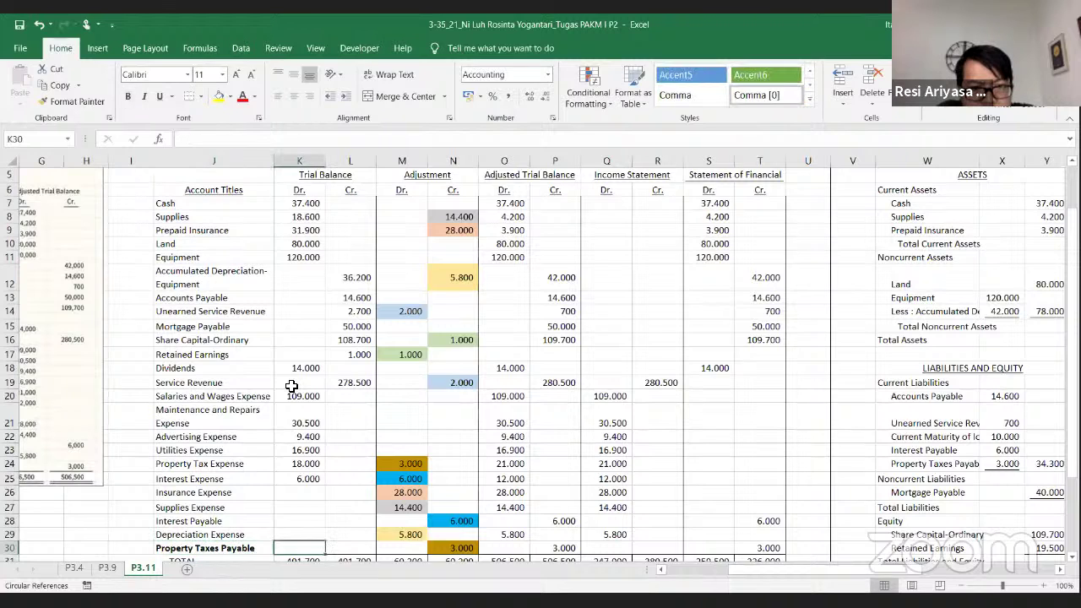
{"action": "key", "text": "Left"}
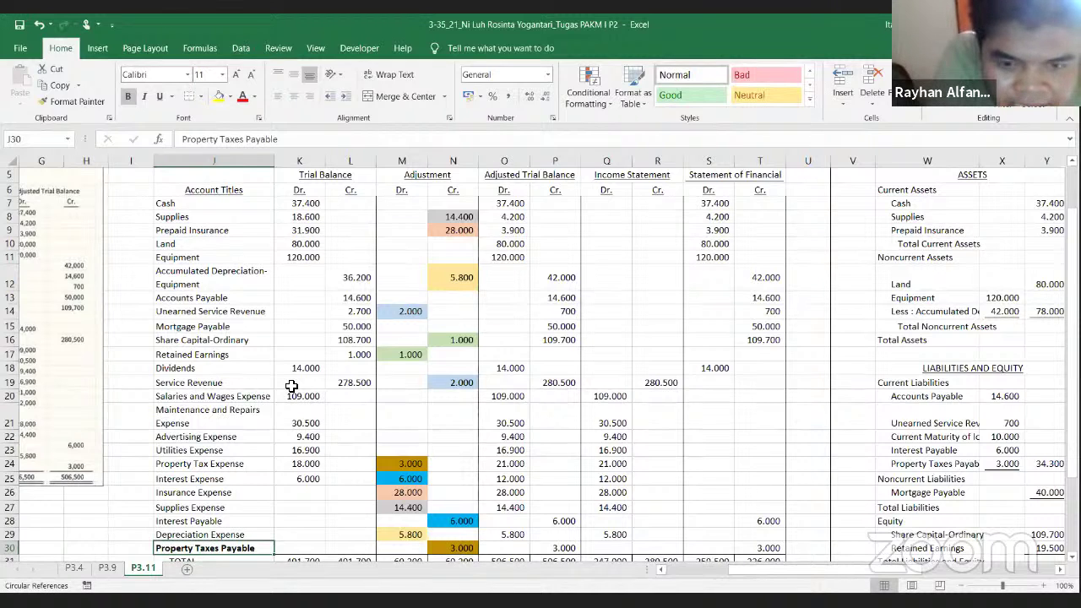
{"action": "key", "text": "Right"}
{"action": "key", "text": "Right"}
{"action": "key", "text": "Right"}
{"action": "key", "text": "Right"}
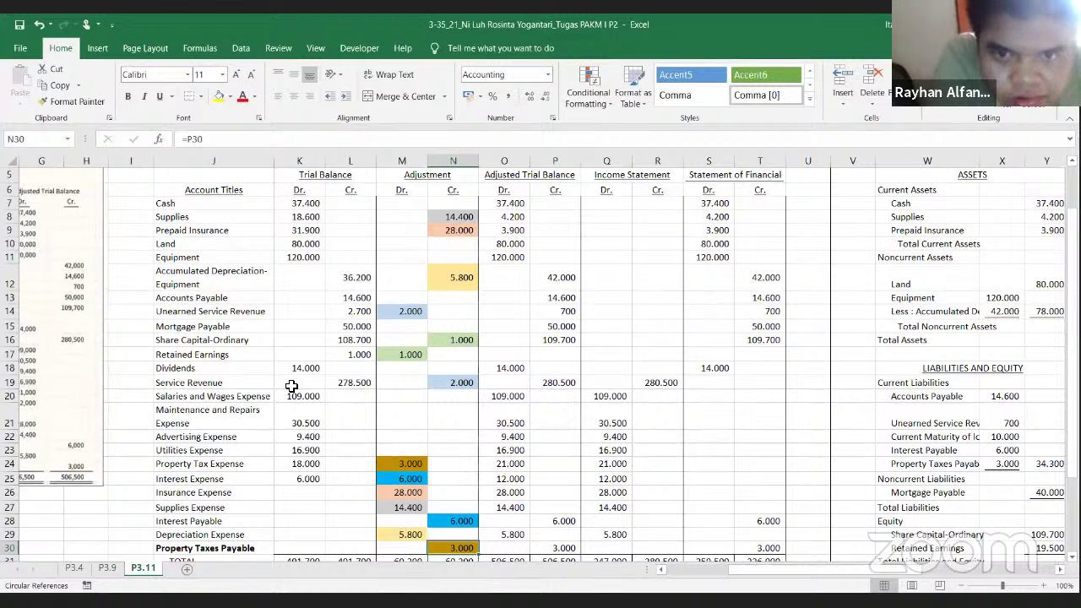
{"action": "key", "text": "Right"}
{"action": "key", "text": "Right"}
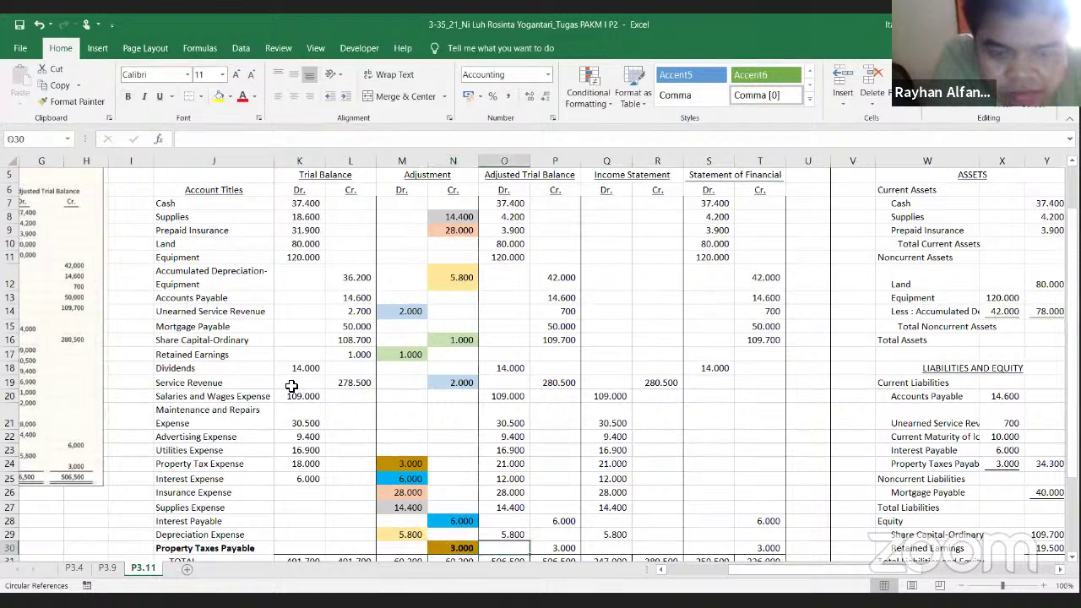
Undo the bold formatting across the Property Taxes Payable row and go back to the account titles.
{"action": "left_click", "coordinate": [291, 384]}
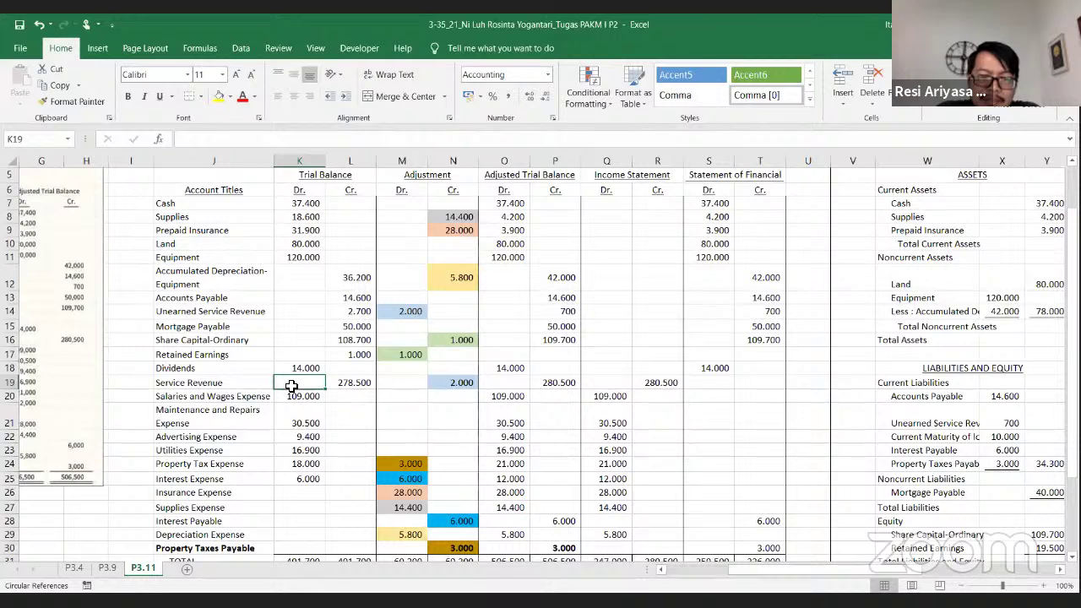
{"action": "key", "text": "Left"}
{"action": "key", "text": "Left"}
{"action": "key", "text": "Left"}
{"action": "key", "text": "Left"}
{"action": "key", "text": "Left"}
{"action": "key", "text": "Left"}
{"action": "key", "text": "Up"}
{"action": "key", "text": "Up"}
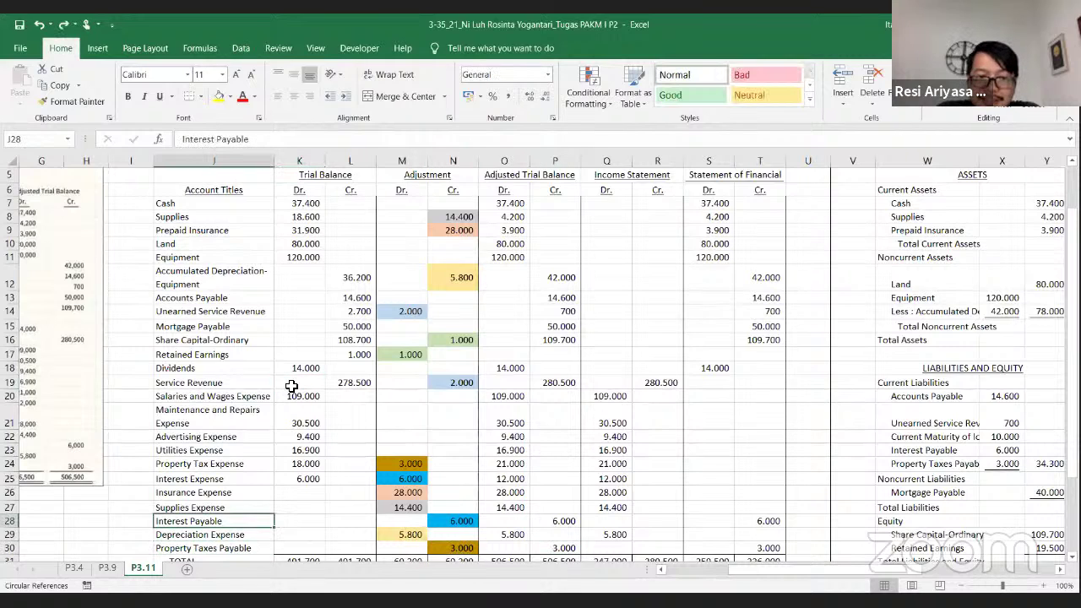
Try bold on the Property Tax Expense title and remove it again.
{"action": "key", "text": "Up"}
{"action": "key", "text": "Up"}
{"action": "key", "text": "Up"}
{"action": "key", "text": "Up"}
{"action": "key", "text": "ctrl+b"}
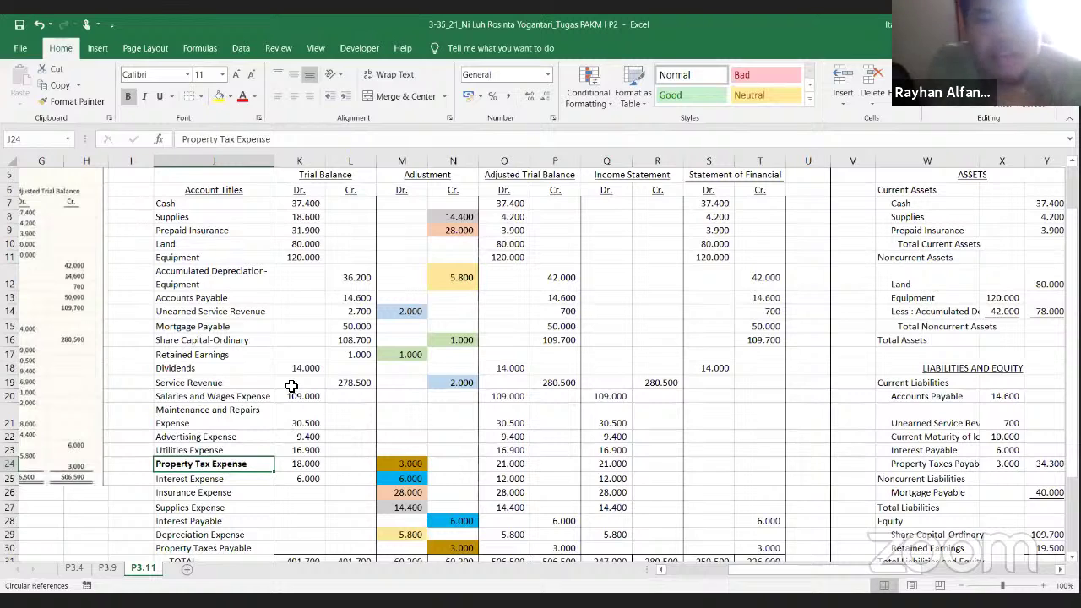
{"action": "key", "text": "ctrl+b"}
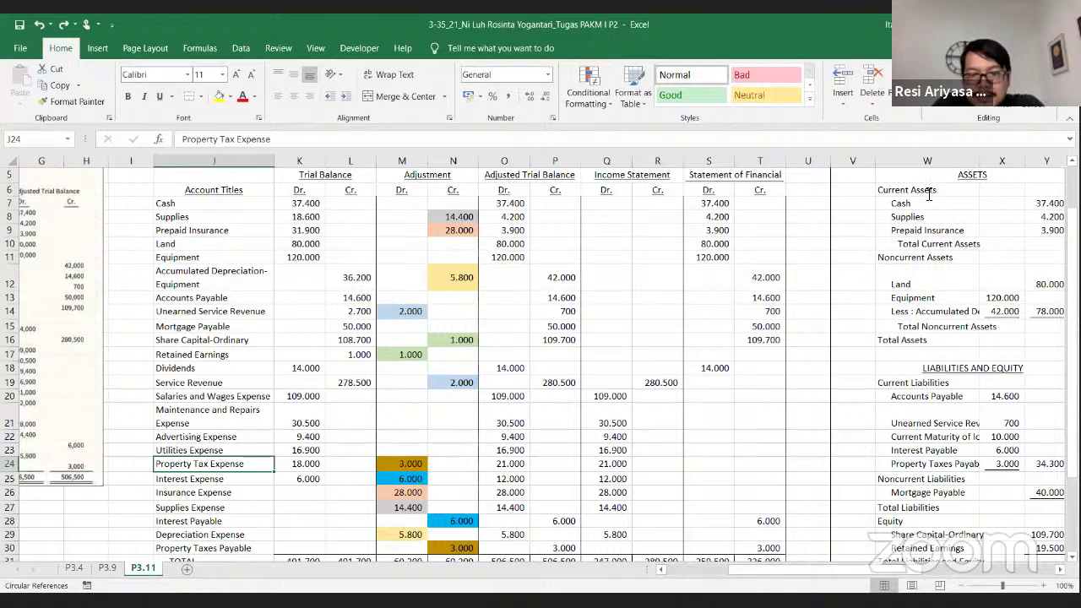
Look across the Statement of Financial Position and bring up the Adjusting Entries section from its heading in AC1.
{"action": "left_click", "coordinate": [928, 279]}
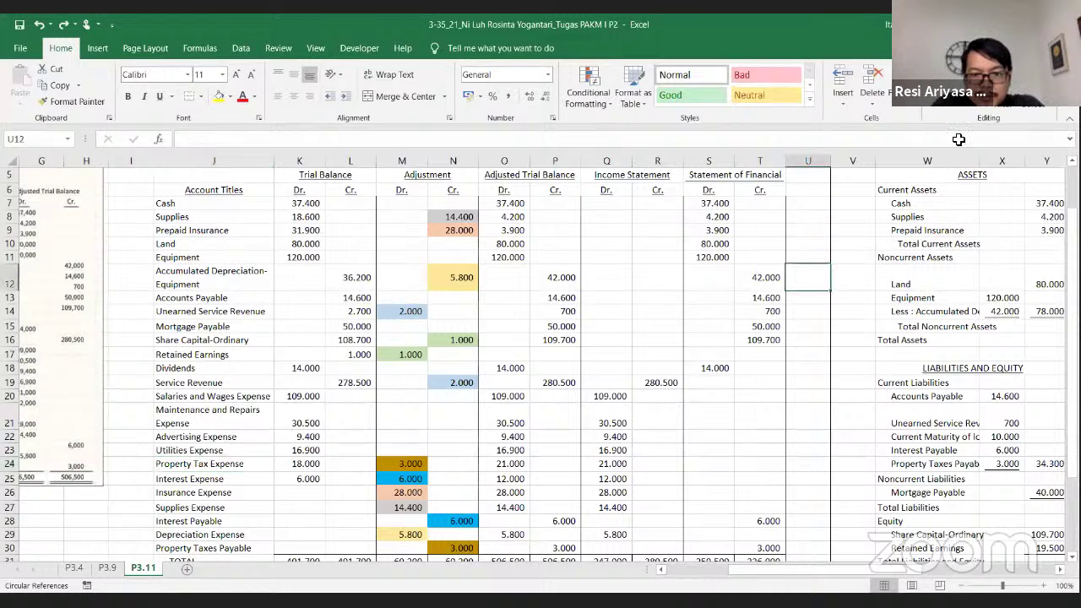
{"action": "key", "text": "Right"}
{"action": "key", "text": "Right"}
{"action": "key", "text": "Right"}
{"action": "key", "text": "Right"}
{"action": "key", "text": "Right"}
{"action": "key", "text": "Right"}
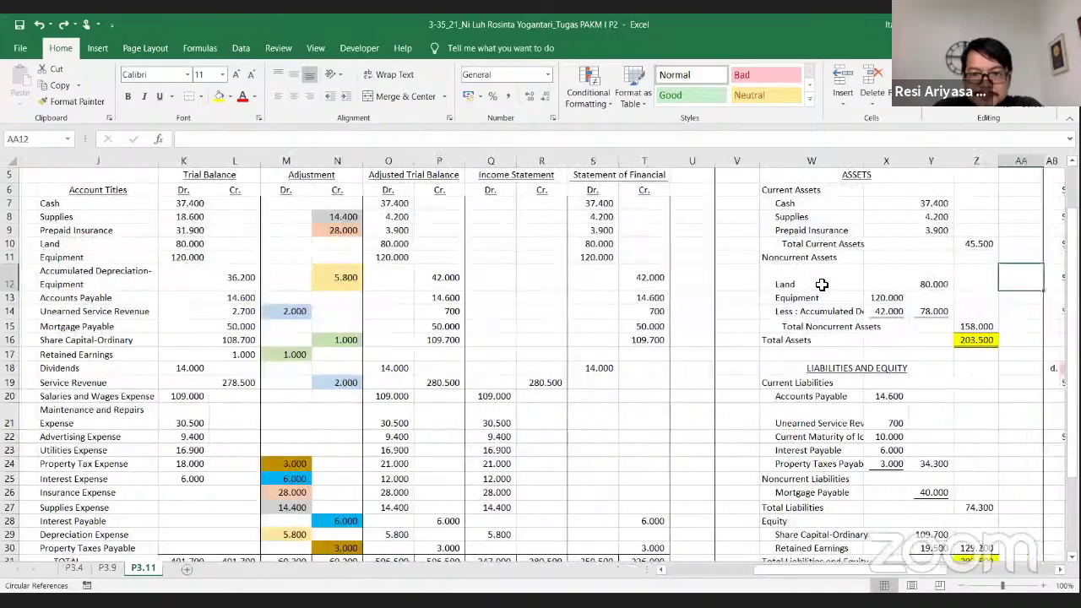
{"action": "key", "text": "Right"}
{"action": "key", "text": "Right"}
{"action": "key", "text": "Right"}
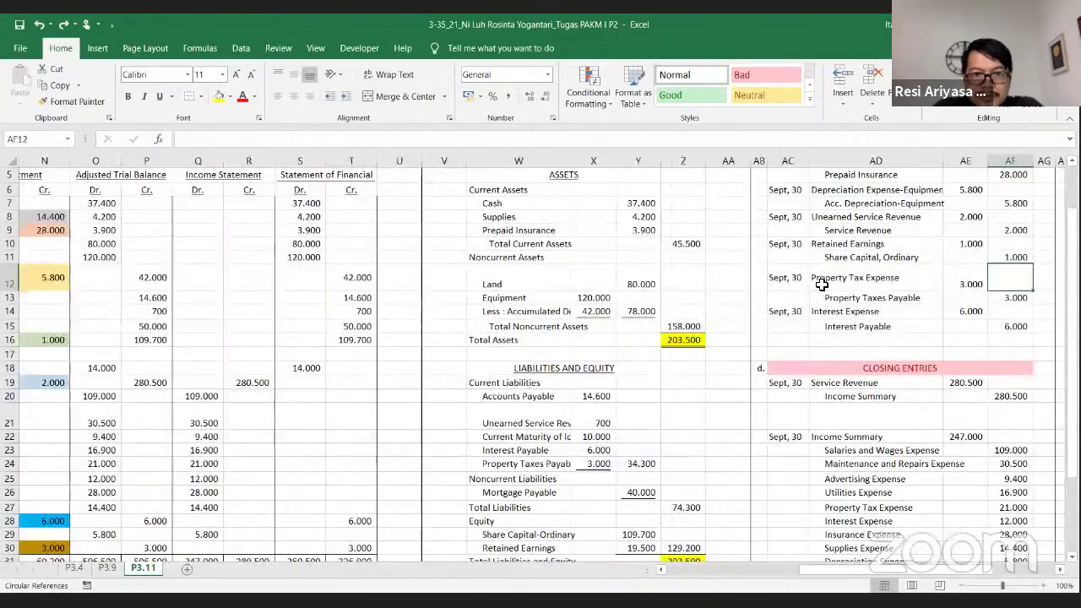
{"action": "key", "text": "Up"}
{"action": "key", "text": "Up"}
{"action": "key", "text": "Up"}
{"action": "key", "text": "Up"}
{"action": "key", "text": "Up"}
{"action": "key", "text": "Up"}
{"action": "key", "text": "Up"}
{"action": "key", "text": "Up"}
{"action": "scroll", "coordinate": [821, 284], "scroll_direction": "up", "scroll_amount": 1}
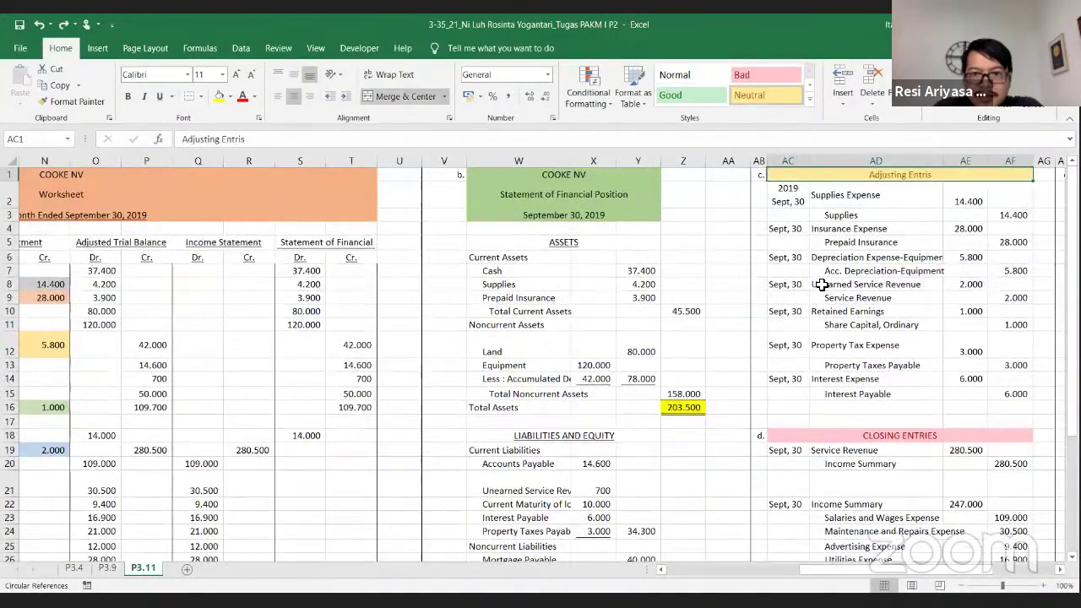
Examine the adjusting entries from Supplies Expense down to the Interest Payable credit in AF15.
{"action": "key", "text": "Down"}
{"action": "key", "text": "Down"}
{"action": "key", "text": "Down"}
{"action": "key", "text": "Down"}
{"action": "key", "text": "Down"}
{"action": "key", "text": "Down"}
{"action": "key", "text": "Down"}
{"action": "key", "text": "Down"}
{"action": "key", "text": "Down"}
{"action": "key", "text": "Down"}
{"action": "key", "text": "Down"}
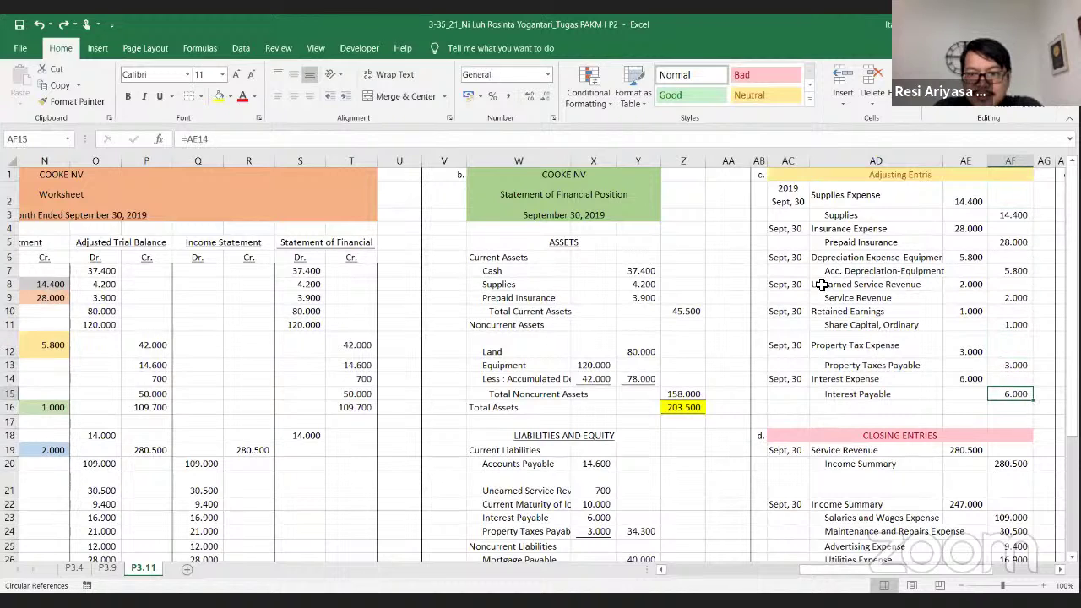
Return to the worksheet and examine its Statement of Financial Position, Income Statement and Adjustment columns down to the totals row.
{"action": "key", "text": "Left"}
{"action": "key", "text": "Left"}
{"action": "key", "text": "Left"}
{"action": "key", "text": "Left"}
{"action": "key", "text": "Left"}
{"action": "key", "text": "Left"}
{"action": "key", "text": "Left"}
{"action": "key", "text": "Left"}
{"action": "key", "text": "Left"}
{"action": "key", "text": "Left"}
{"action": "key", "text": "Left"}
{"action": "key", "text": "Left"}
{"action": "key", "text": "Left"}
{"action": "key", "text": "Left"}
{"action": "key", "text": "Left"}
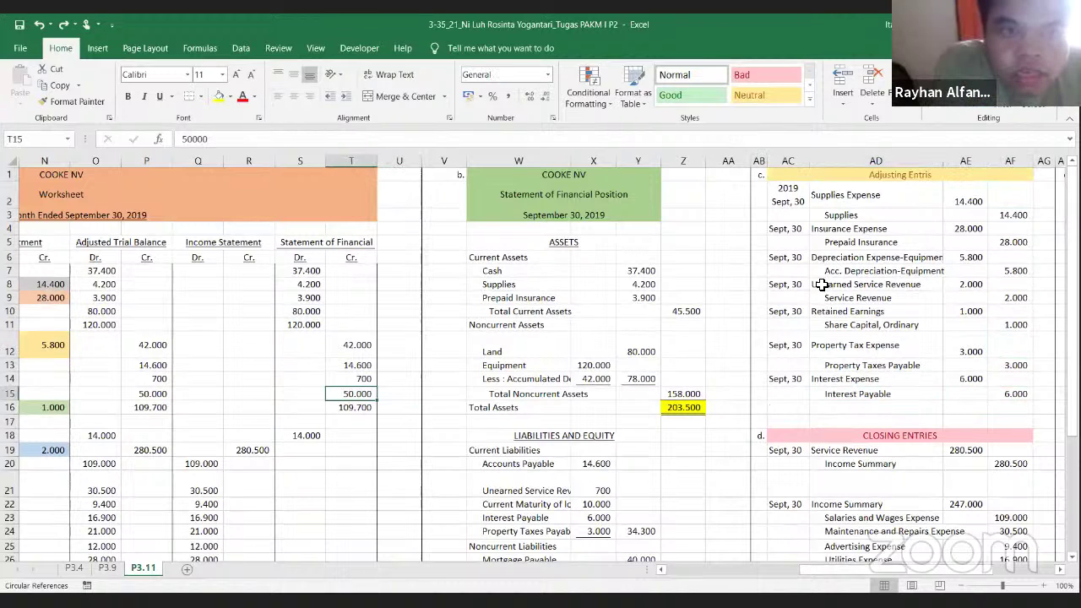
{"action": "key", "text": "Down"}
{"action": "key", "text": "Down"}
{"action": "key", "text": "Down"}
{"action": "key", "text": "Down"}
{"action": "key", "text": "Down"}
{"action": "key", "text": "Down"}
{"action": "key", "text": "Down"}
{"action": "key", "text": "Down"}
{"action": "key", "text": "Down"}
{"action": "key", "text": "Down"}
{"action": "key", "text": "Down"}
{"action": "key", "text": "Down"}
{"action": "key", "text": "Down"}
{"action": "key", "text": "Down"}
{"action": "key", "text": "Down"}
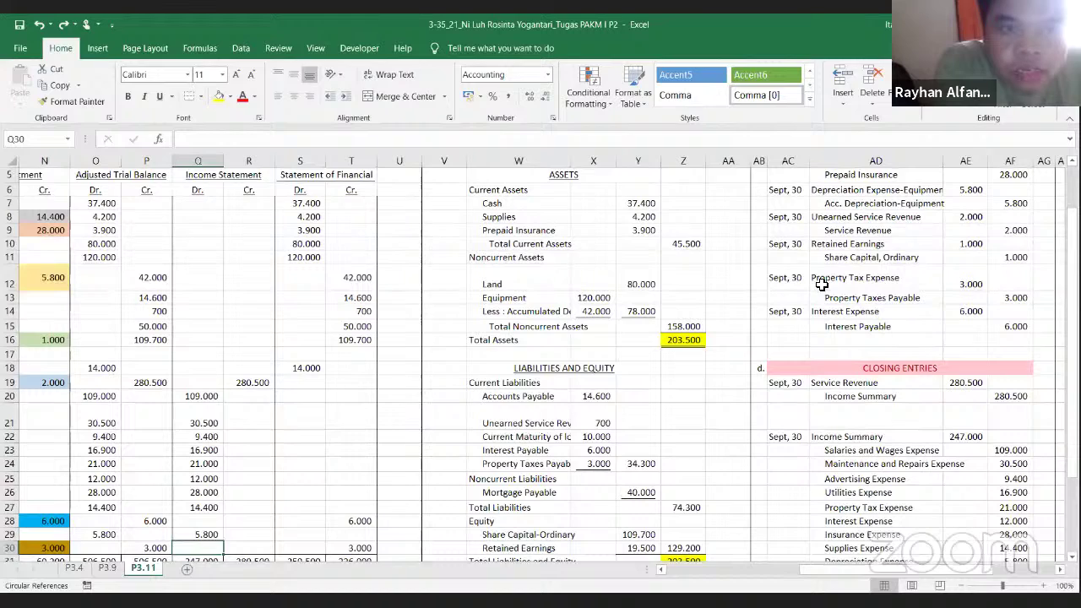
{"action": "key", "text": "Left"}
{"action": "key", "text": "Left"}
{"action": "key", "text": "Left"}
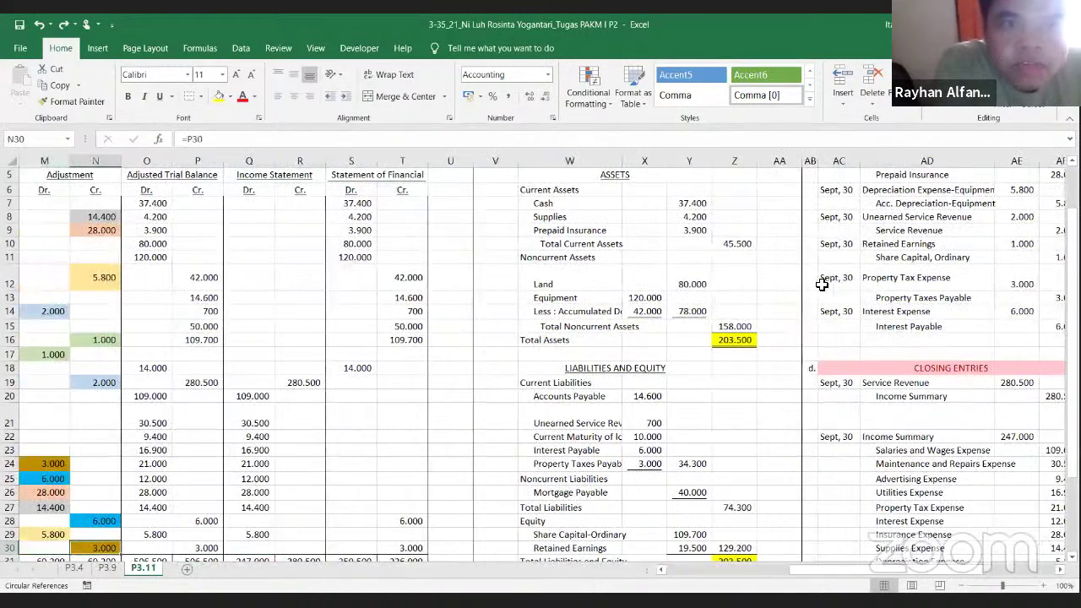
{"action": "key", "text": "Down"}
{"action": "key", "text": "Down"}
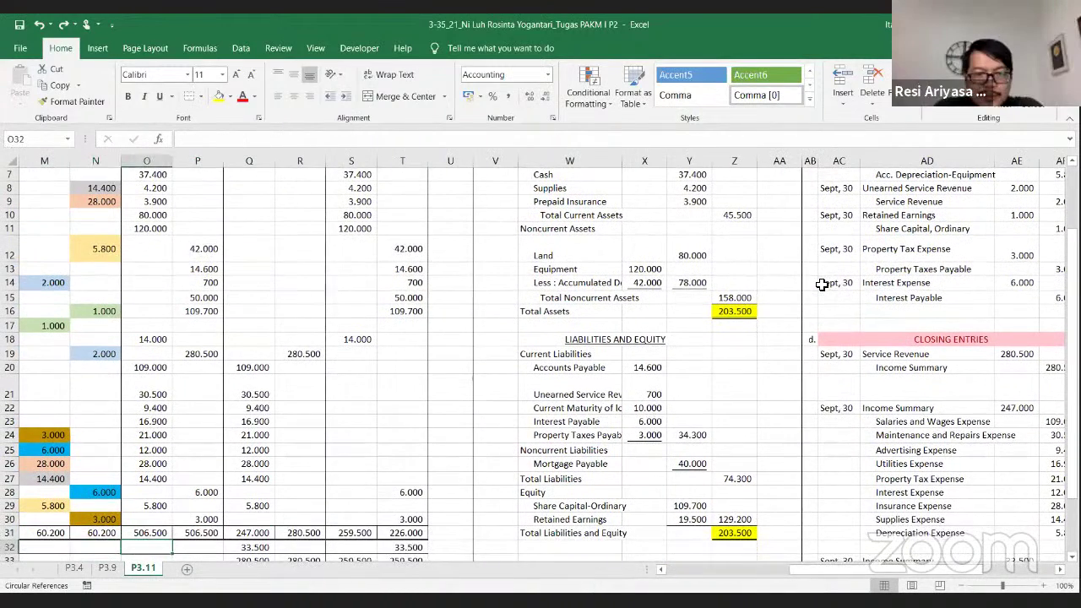
Examine the Service Revenue row from M19 and the full worksheet with its Adjustment, Income Statement and Statement of Financial Position columns.
{"action": "key", "text": "Left"}
{"action": "key", "text": "Up"}
{"action": "key", "text": "Up"}
{"action": "key", "text": "Up"}
{"action": "key", "text": "Up"}
{"action": "key", "text": "Up"}
{"action": "key", "text": "Up"}
{"action": "key", "text": "Up"}
{"action": "key", "text": "Up"}
{"action": "key", "text": "Up"}
{"action": "key", "text": "Up"}
{"action": "key", "text": "Up"}
{"action": "key", "text": "Up"}
{"action": "key", "text": "Up"}
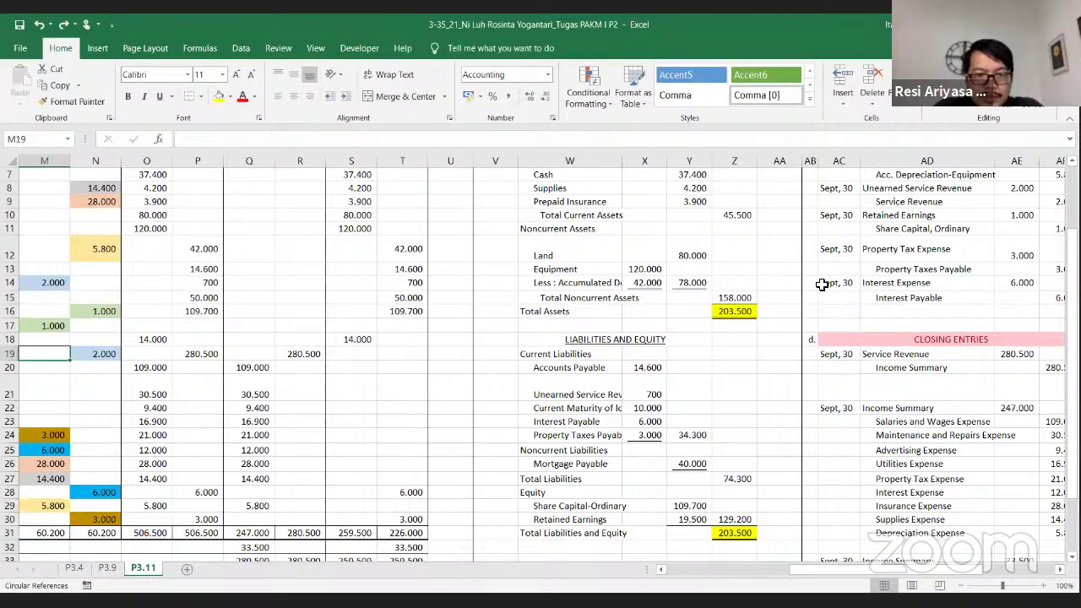
{"action": "scroll", "coordinate": [821, 285], "scroll_direction": "down", "scroll_amount": 3}
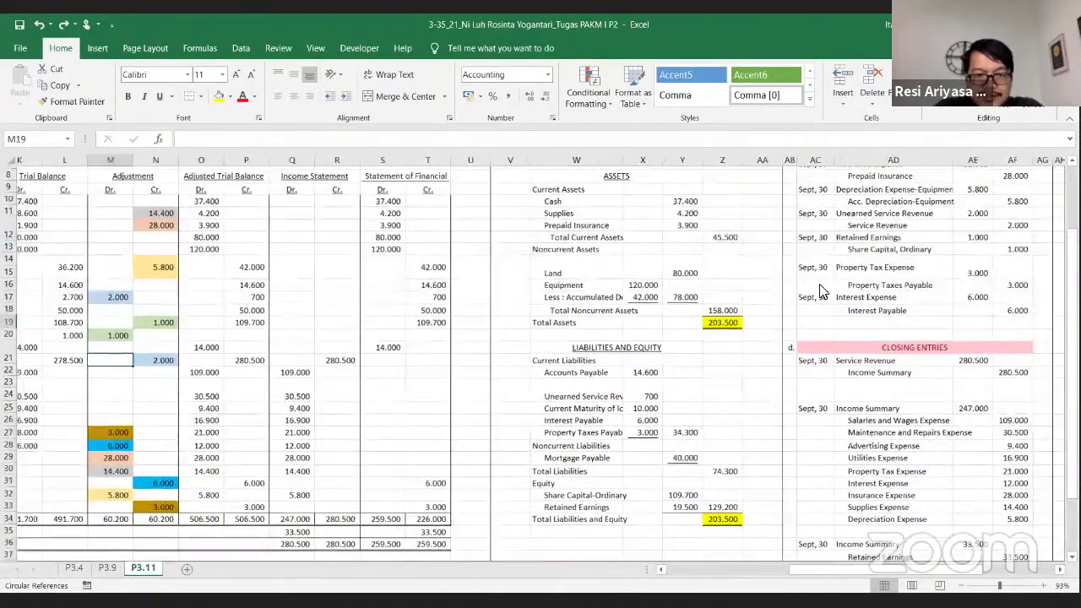
{"action": "scroll", "coordinate": [821, 291], "scroll_direction": "left", "scroll_amount": 2}
{"action": "scroll", "coordinate": [821, 292], "scroll_direction": "down", "scroll_amount": 1}
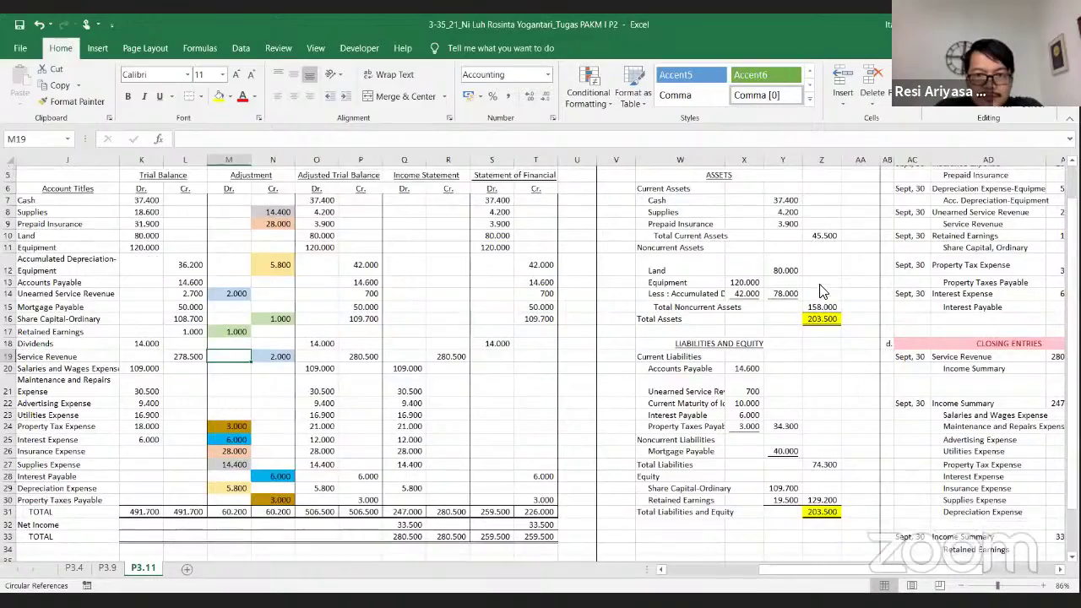
{"action": "scroll", "coordinate": [821, 291], "scroll_direction": "up", "scroll_amount": 4}
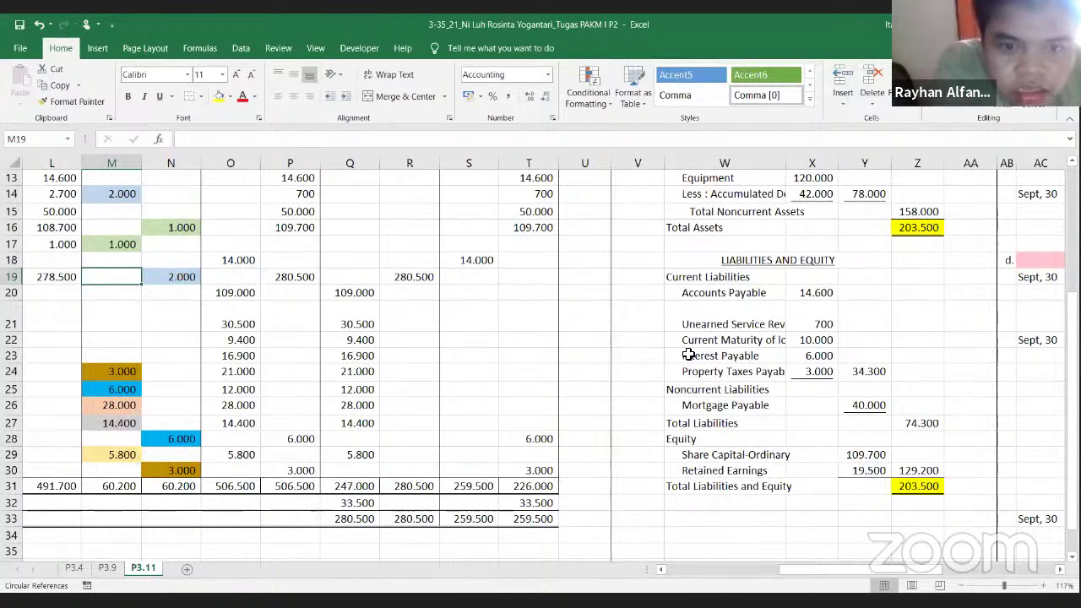
Bold the Income Statement debit and credit totals in Q31:R31.
{"action": "left_click", "coordinate": [357, 484]}
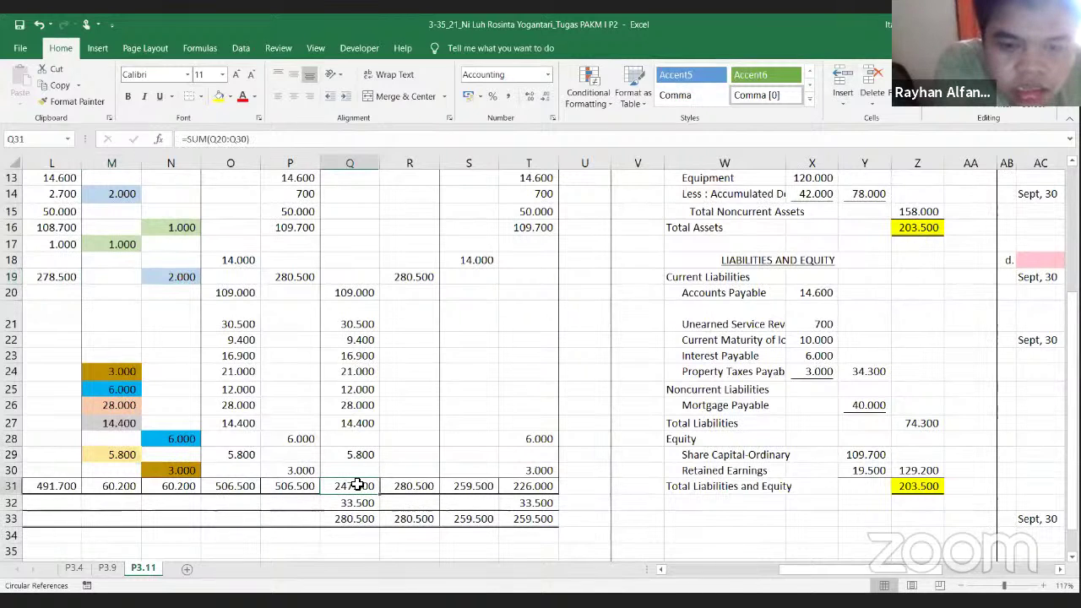
{"action": "key", "text": "shift+Right"}
{"action": "key", "text": "ctrl+b"}
{"action": "key", "text": "Down"}
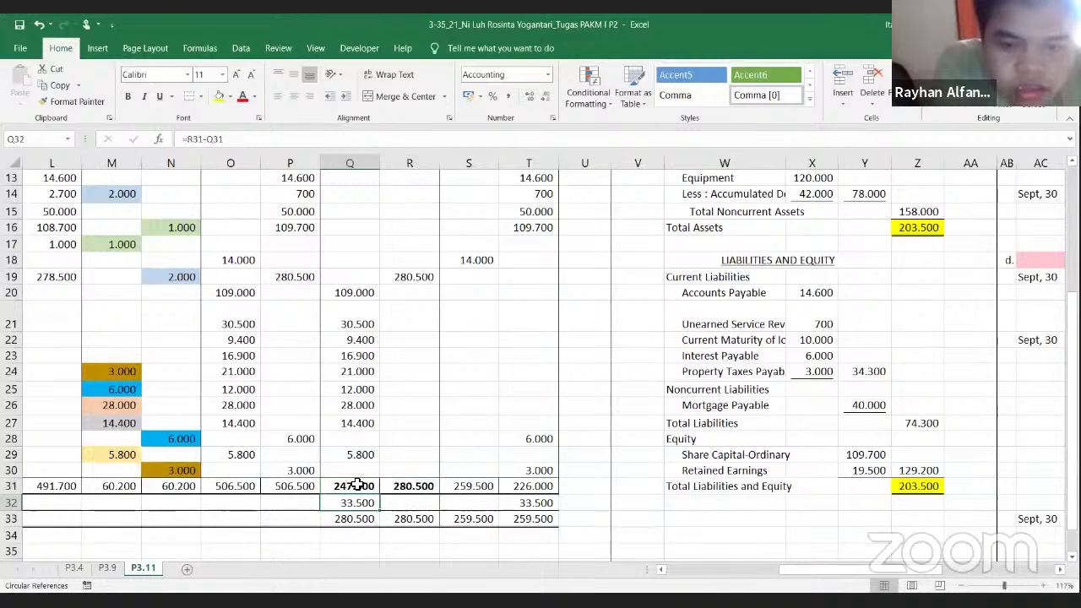
{"action": "key", "text": "Right"}
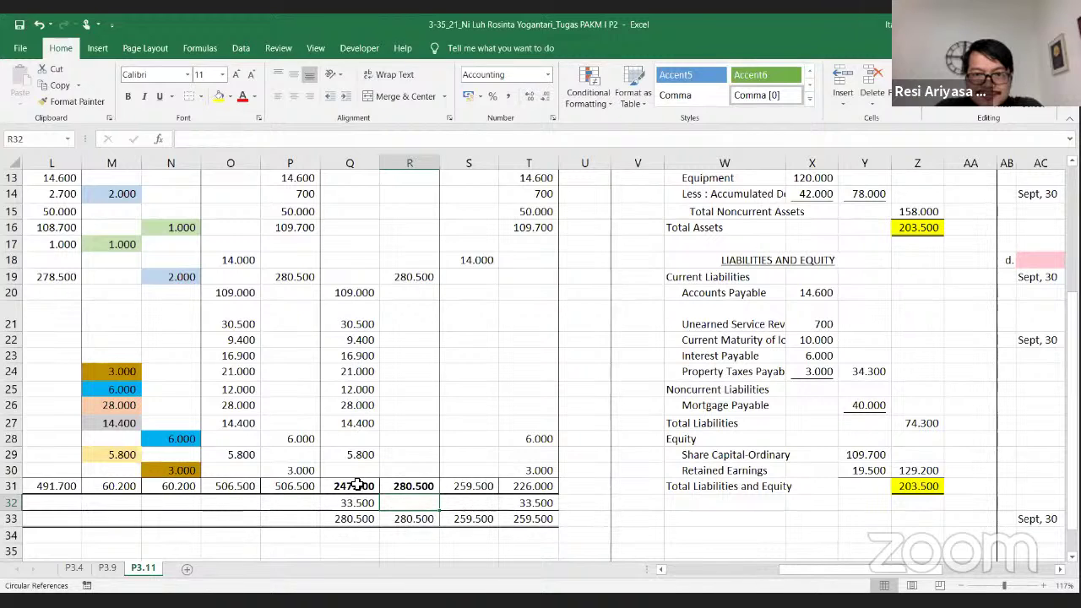
Inspect the Net Income formula in Q32 and the Service Revenue entry in R19 of the Income Statement columns.
{"action": "key", "text": "Left"}
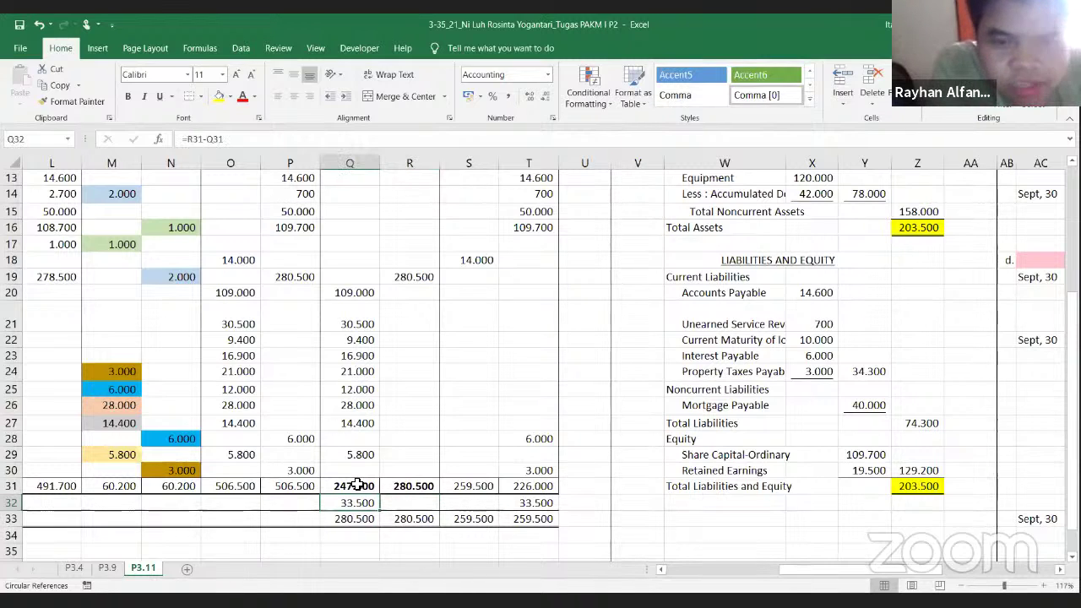
{"action": "key", "text": "Up"}
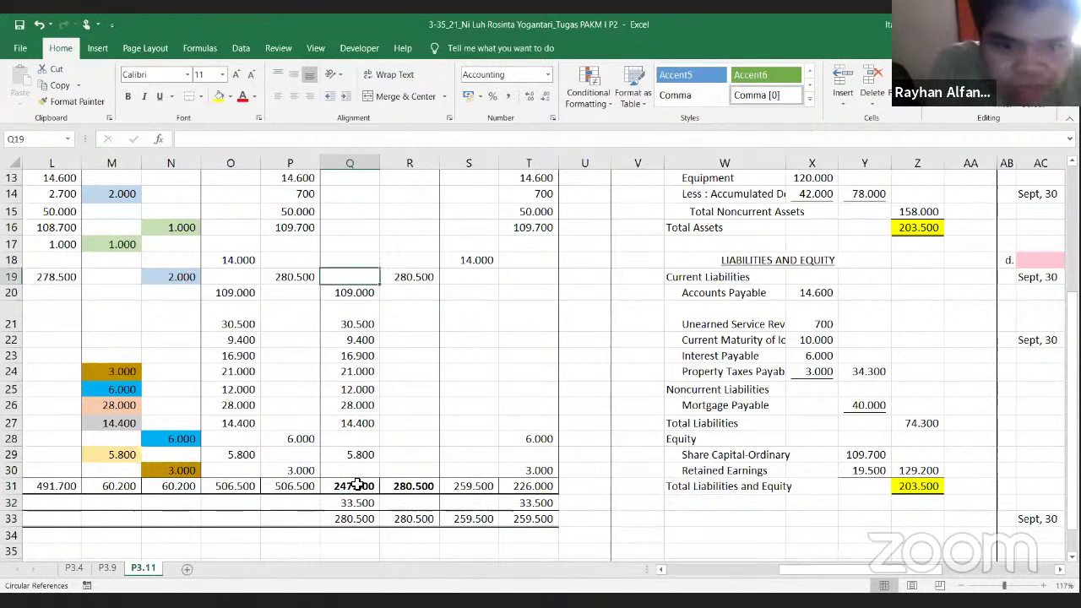
{"action": "key", "text": "Right"}
{"action": "key", "text": "ctrl+Up"}
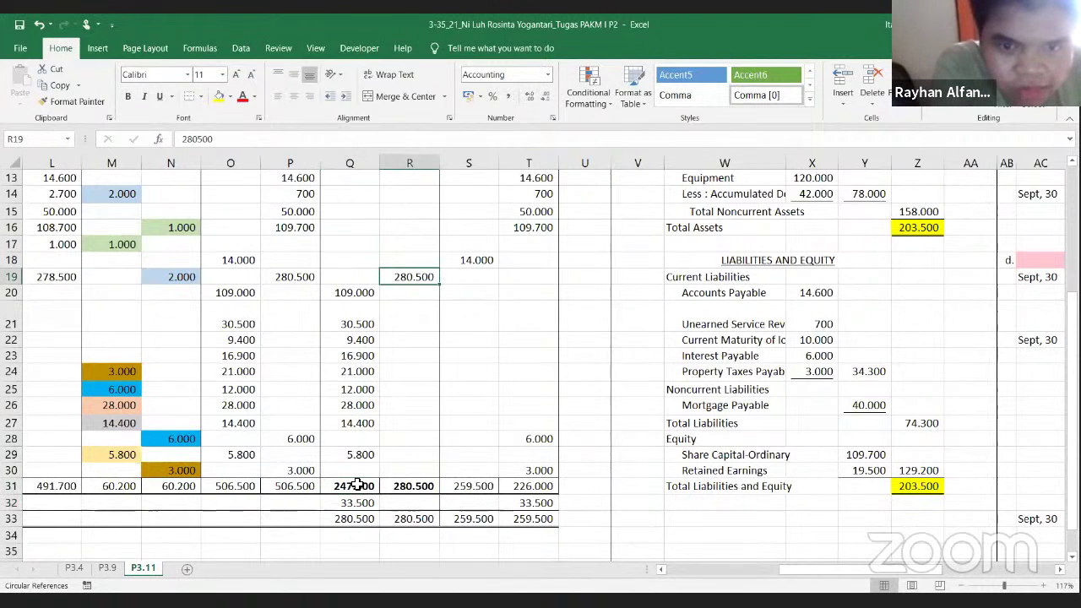
{"action": "key", "text": "F2"}
{"action": "key", "text": "Escape"}
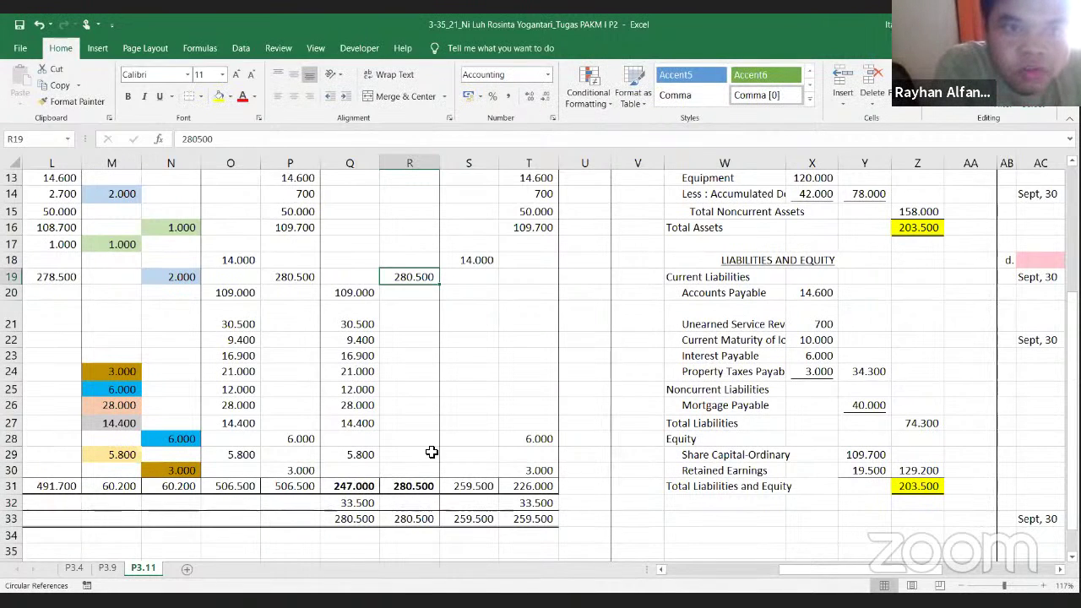
Bold the Net Income amount in Q32 below the Income Statement totals.
{"action": "key", "text": "Down"}
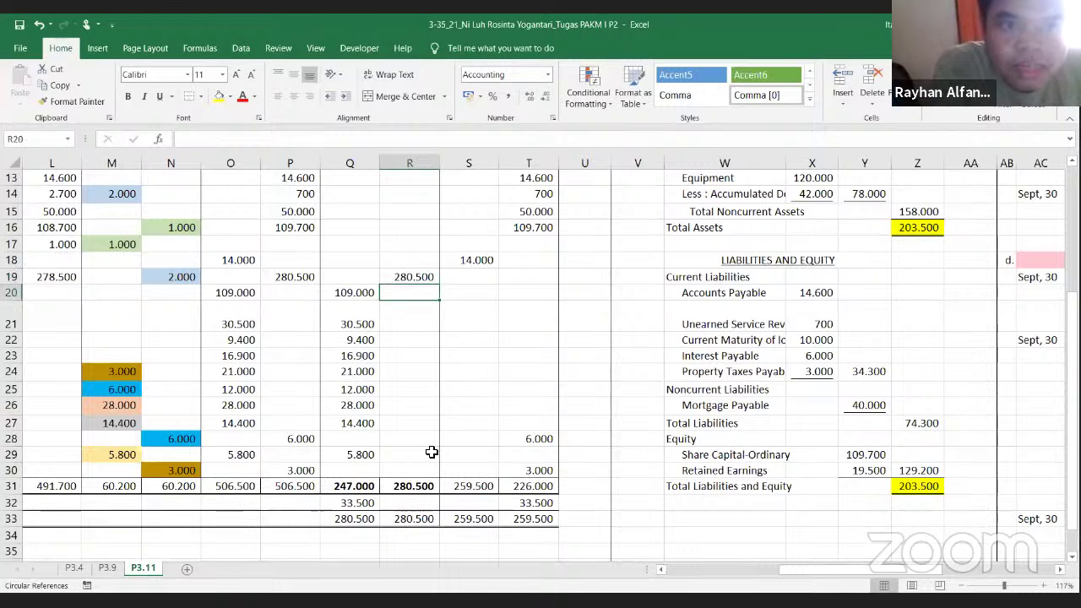
{"action": "key", "text": "Down"}
{"action": "key", "text": "Down"}
{"action": "key", "text": "Down"}
{"action": "key", "text": "Down"}
{"action": "key", "text": "Down"}
{"action": "key", "text": "Down"}
{"action": "key", "text": "Down"}
{"action": "key", "text": "Down"}
{"action": "key", "text": "Down"}
{"action": "key", "text": "Down"}
{"action": "key", "text": "Down"}
{"action": "key", "text": "Left"}
{"action": "key", "text": "Left"}
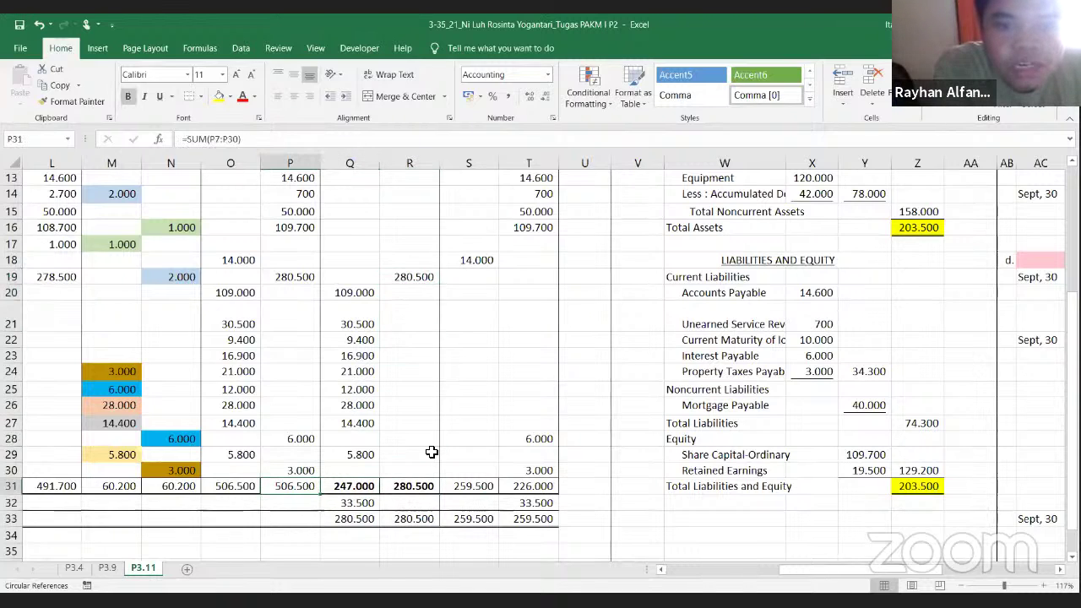
{"action": "key", "text": "Down"}
{"action": "key", "text": "Right"}
{"action": "key", "text": "ctrl+b"}
{"action": "key", "text": "Right"}
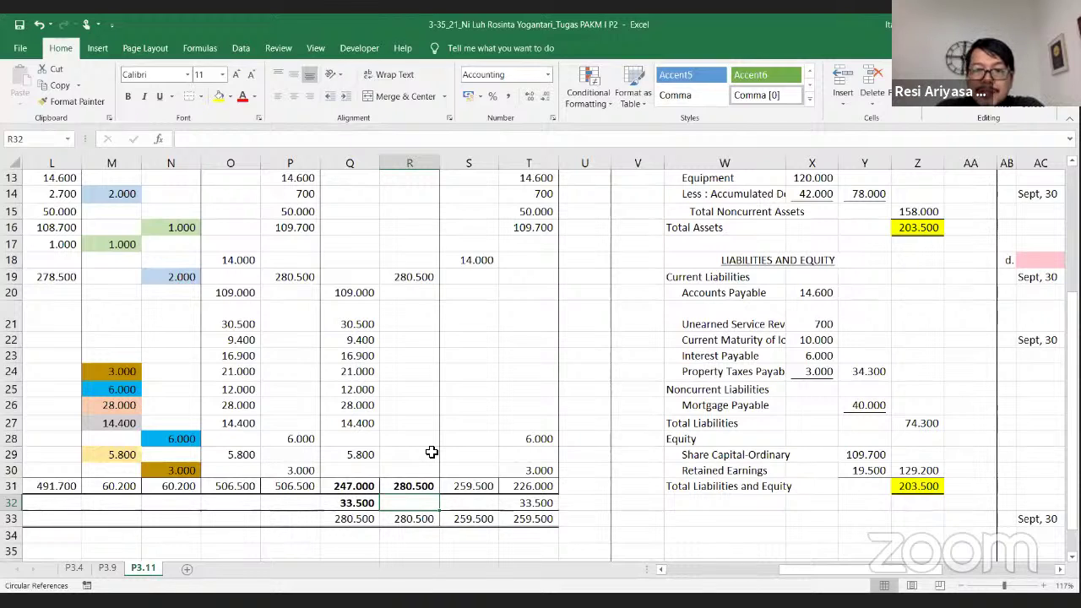
Remove the bold from the Net Income amount and the Income Statement totals in Q31:R31.
{"action": "key", "text": "Up"}
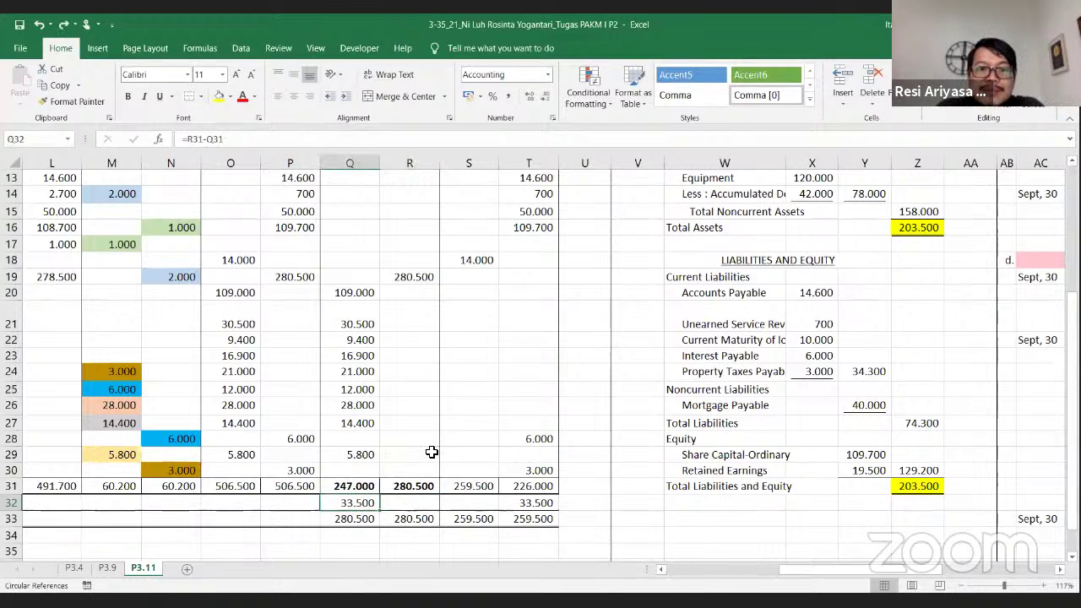
{"action": "key", "text": "ctrl+Up"}
{"action": "key", "text": "ctrl+Down"}
{"action": "key", "text": "Left"}
{"action": "key", "text": "shift+Right"}
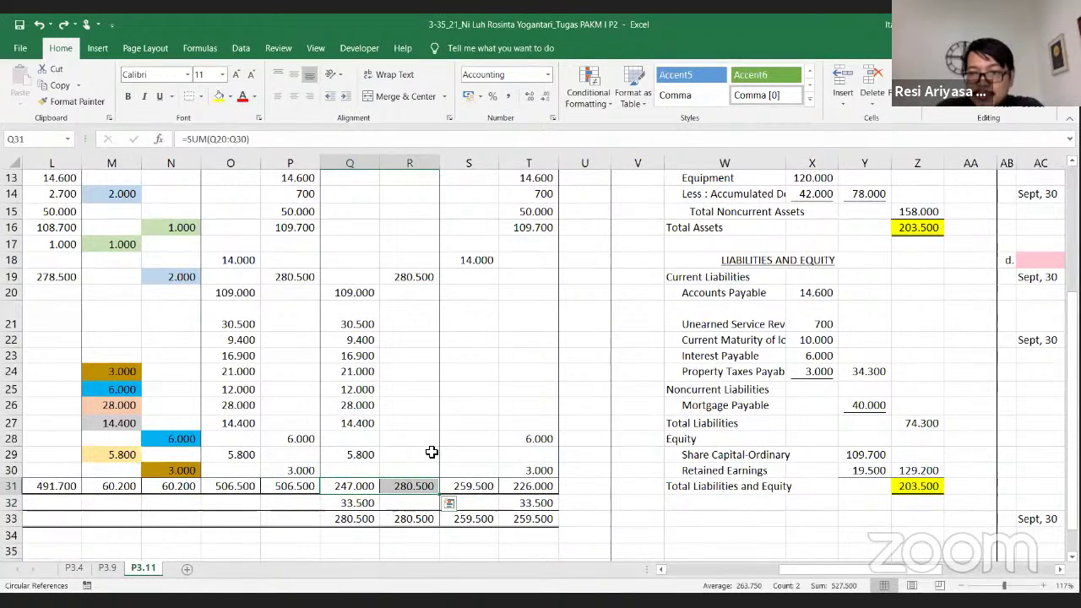
{"action": "key", "text": "Right"}
{"action": "key", "text": "Right"}
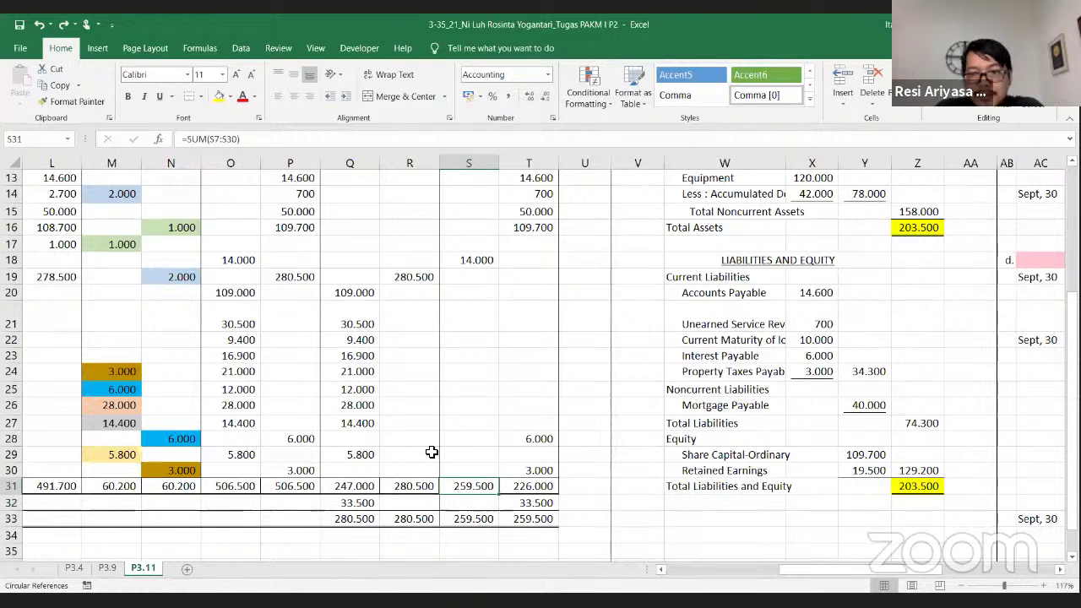
Follow row 31 across to the Closing Entries and examine the last entry down to the Retained Earnings credit in AF34.
{"action": "key", "text": "Right"}
{"action": "key", "text": "Right"}
{"action": "key", "text": "Right"}
{"action": "key", "text": "Right"}
{"action": "key", "text": "Right"}
{"action": "key", "text": "Right"}
{"action": "key", "text": "Right"}
{"action": "key", "text": "Right"}
{"action": "key", "text": "Right"}
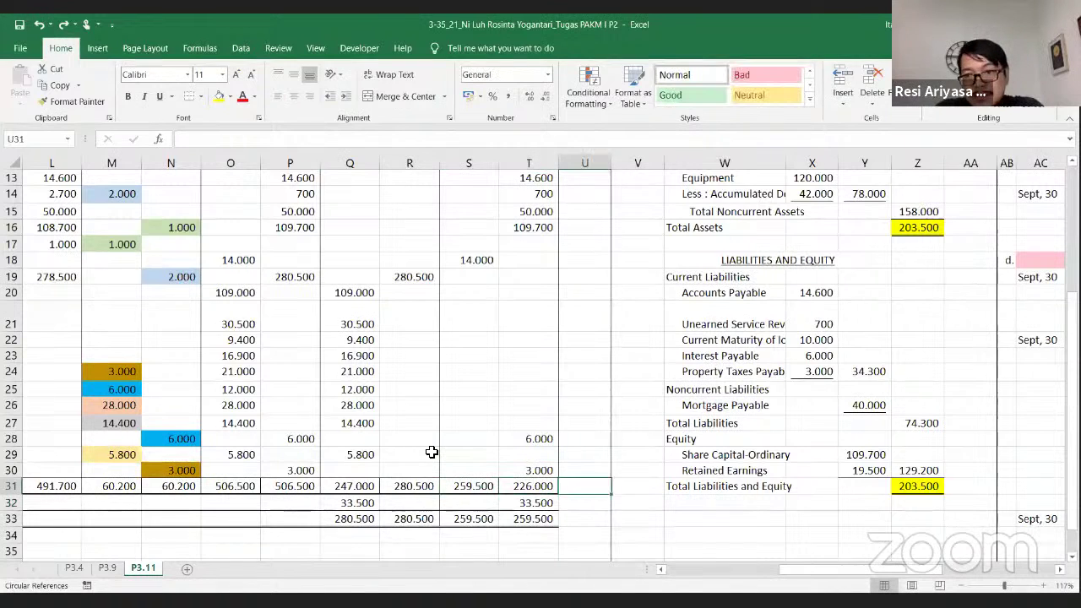
{"action": "key", "text": "Right"}
{"action": "key", "text": "Right"}
{"action": "key", "text": "Right"}
{"action": "key", "text": "Right"}
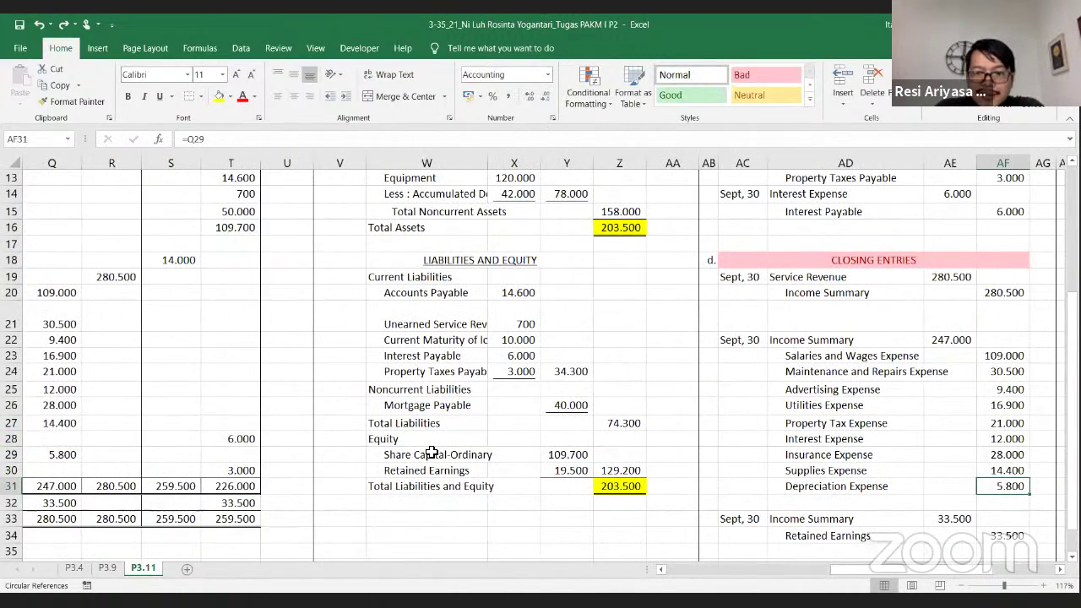
{"action": "key", "text": "Down"}
{"action": "key", "text": "Down"}
{"action": "key", "text": "Down"}
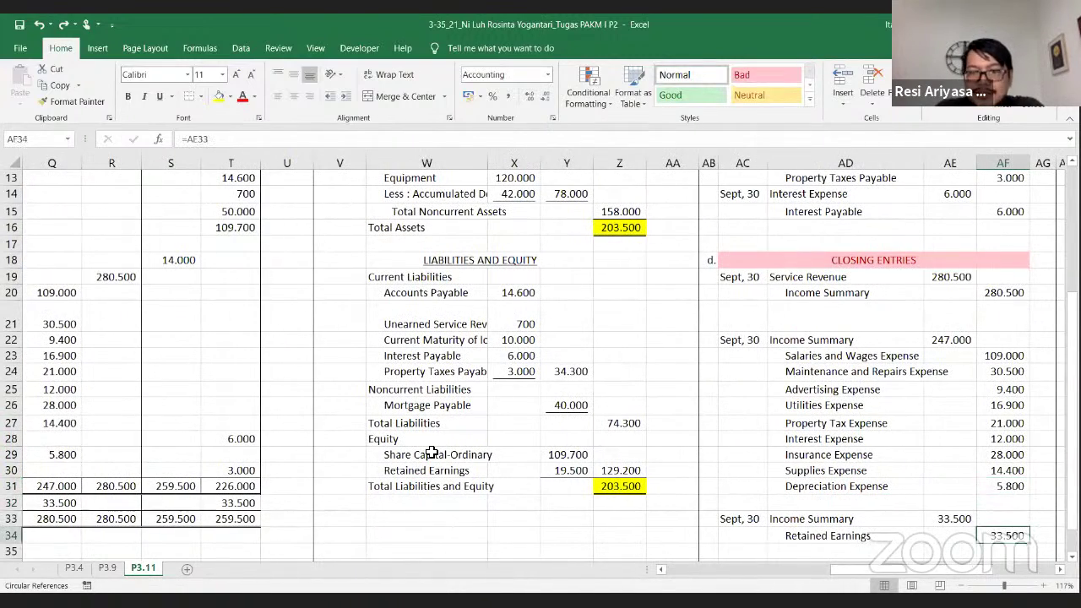
Try bold on the closing entry's Income Summary and Retained Earnings amounts in AE33:AF34 and remove it again.
{"action": "key", "text": "shift+Left"}
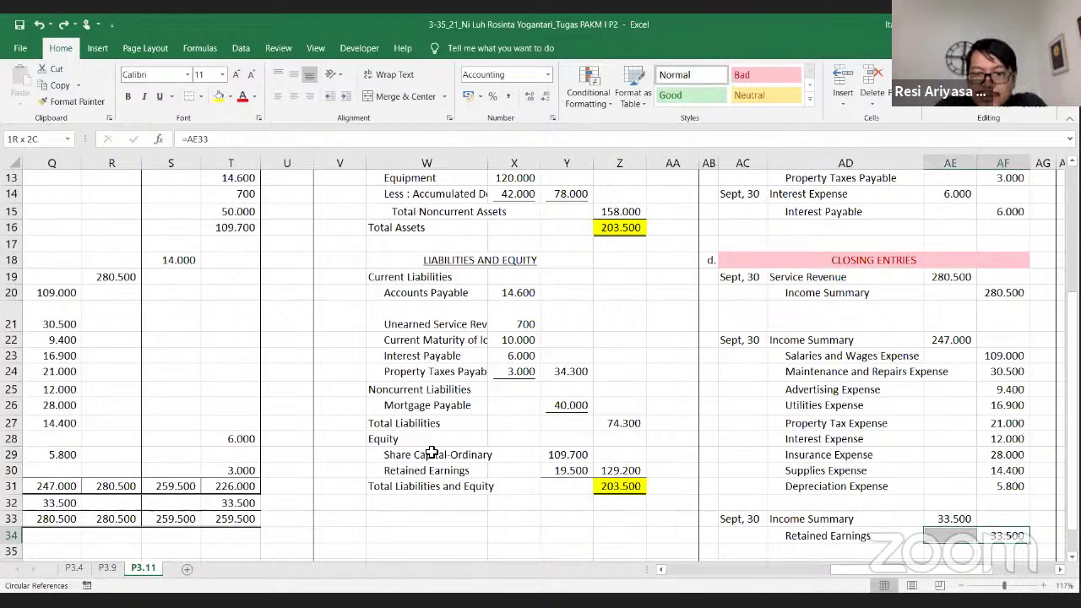
{"action": "key", "text": "shift+Up"}
{"action": "key", "text": "Left"}
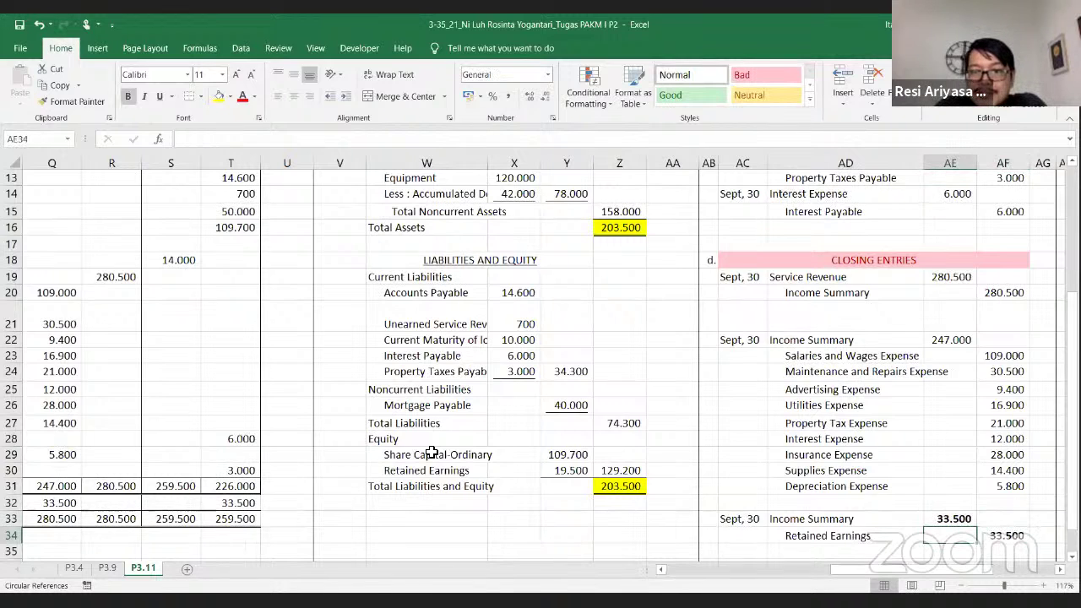
{"action": "key", "text": "Up"}
{"action": "key", "text": "shift+Right"}
{"action": "key", "text": "shift+Down"}
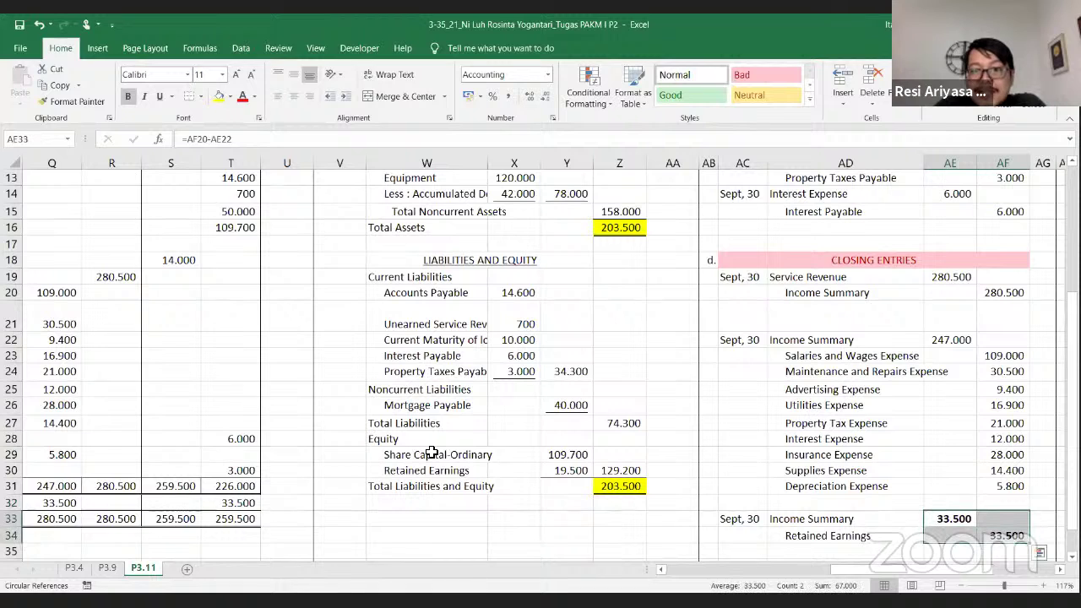
{"action": "key", "text": "ctrl+b"}
Look back up through the Closing Entries to the adjusting entry for Retained Earnings in row 10.
{"action": "key", "text": "Left"}
{"action": "key", "text": "Up"}
{"action": "key", "text": "Up"}
{"action": "key", "text": "Up"}
{"action": "key", "text": "Up"}
{"action": "key", "text": "Up"}
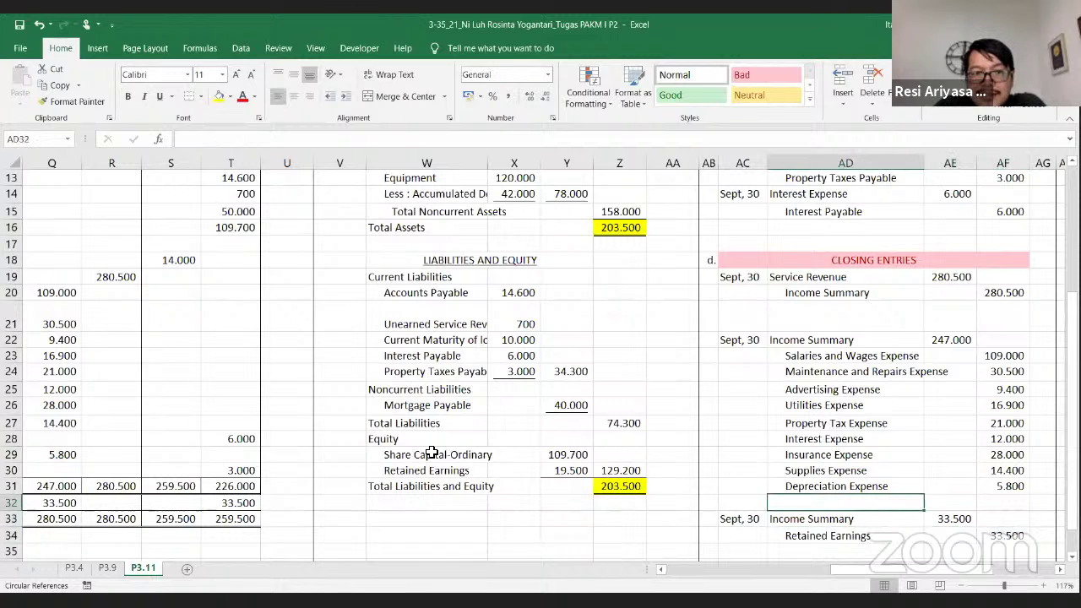
{"action": "key", "text": "Up"}
{"action": "key", "text": "Up"}
{"action": "key", "text": "Up"}
{"action": "key", "text": "Up"}
{"action": "key", "text": "Up"}
{"action": "key", "text": "Up"}
{"action": "key", "text": "Up"}
{"action": "key", "text": "Up"}
{"action": "key", "text": "Up"}
{"action": "key", "text": "Up"}
{"action": "key", "text": "Up"}
{"action": "key", "text": "Up"}
{"action": "key", "text": "Up"}
{"action": "key", "text": "Up"}
{"action": "key", "text": "Up"}
{"action": "key", "text": "Up"}
{"action": "key", "text": "Up"}
{"action": "key", "text": "Up"}
{"action": "key", "text": "Left"}
{"action": "key", "text": "Left"}
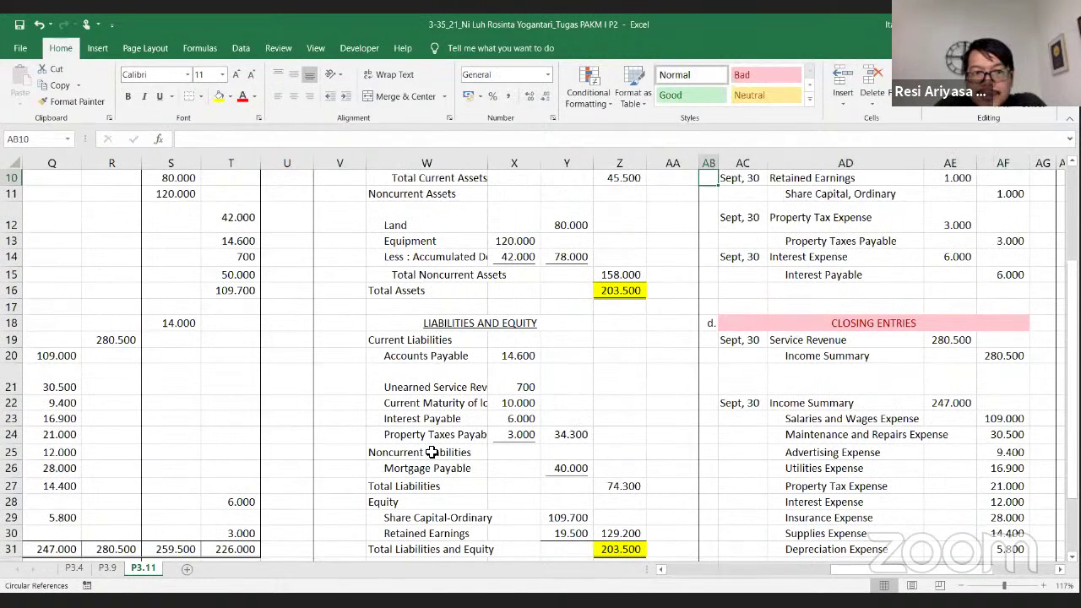
Examine the Statement of Financial Position down to the equity total in Z30 and the Total Liabilities and Equity row.
{"action": "key", "text": "Down"}
{"action": "key", "text": "Down"}
{"action": "key", "text": "Down"}
{"action": "key", "text": "Down"}
{"action": "key", "text": "Down"}
{"action": "key", "text": "Down"}
{"action": "key", "text": "Down"}
{"action": "key", "text": "Down"}
{"action": "key", "text": "Down"}
{"action": "key", "text": "Down"}
{"action": "key", "text": "Down"}
{"action": "key", "text": "Down"}
{"action": "key", "text": "Down"}
{"action": "key", "text": "Down"}
{"action": "key", "text": "Down"}
{"action": "key", "text": "Down"}
{"action": "key", "text": "Down"}
{"action": "key", "text": "Down"}
{"action": "key", "text": "Down"}
{"action": "key", "text": "Down"}
{"action": "key", "text": "Left"}
{"action": "key", "text": "Left"}
{"action": "key", "text": "Left"}
{"action": "key", "text": "Left"}
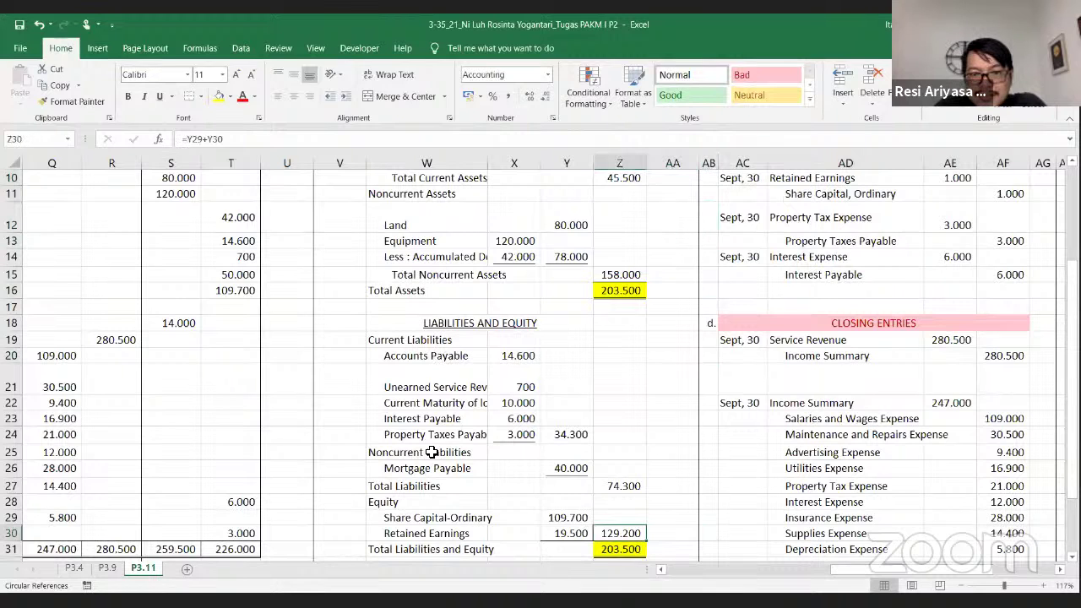
{"action": "key", "text": "Down"}
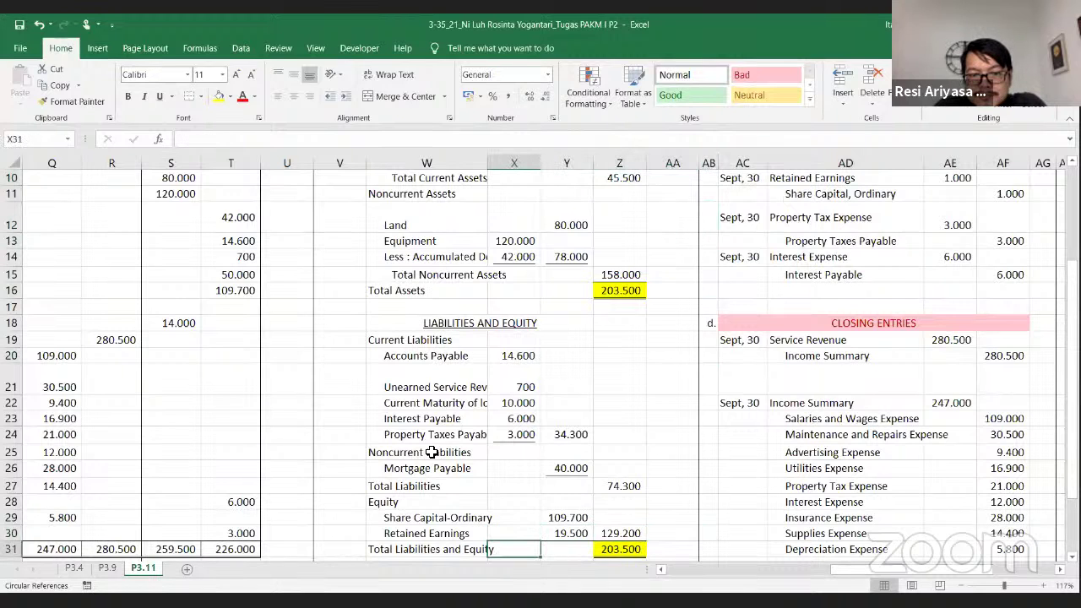
Bold the Retained Earnings amount in Y30 of the Statement of Financial Position.
{"action": "scroll", "coordinate": [431, 452], "scroll_direction": "down", "scroll_amount": 4}
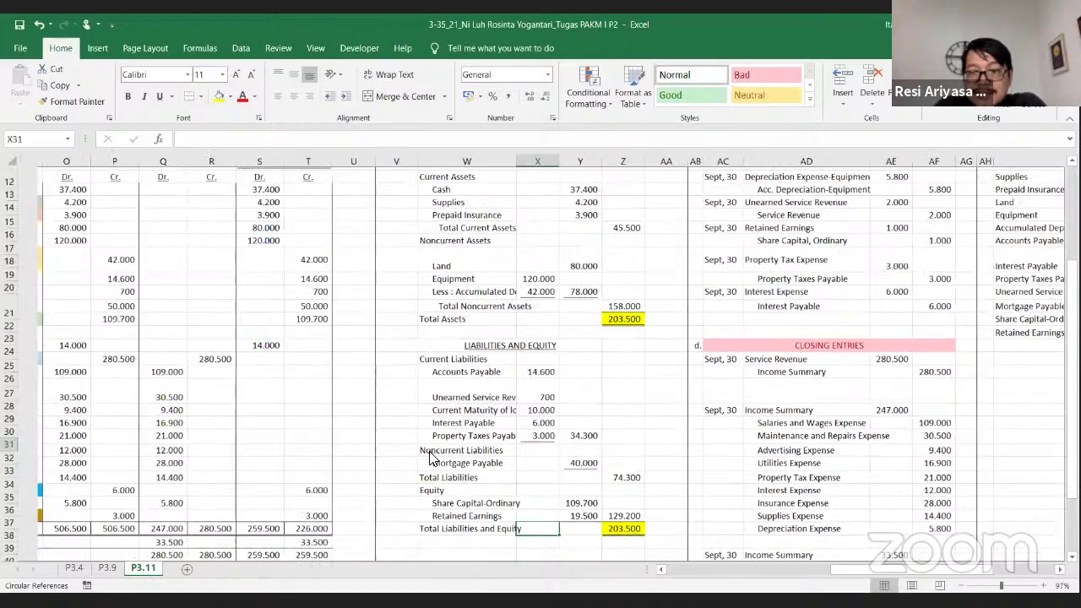
{"action": "scroll", "coordinate": [431, 456], "scroll_direction": "down", "scroll_amount": 2}
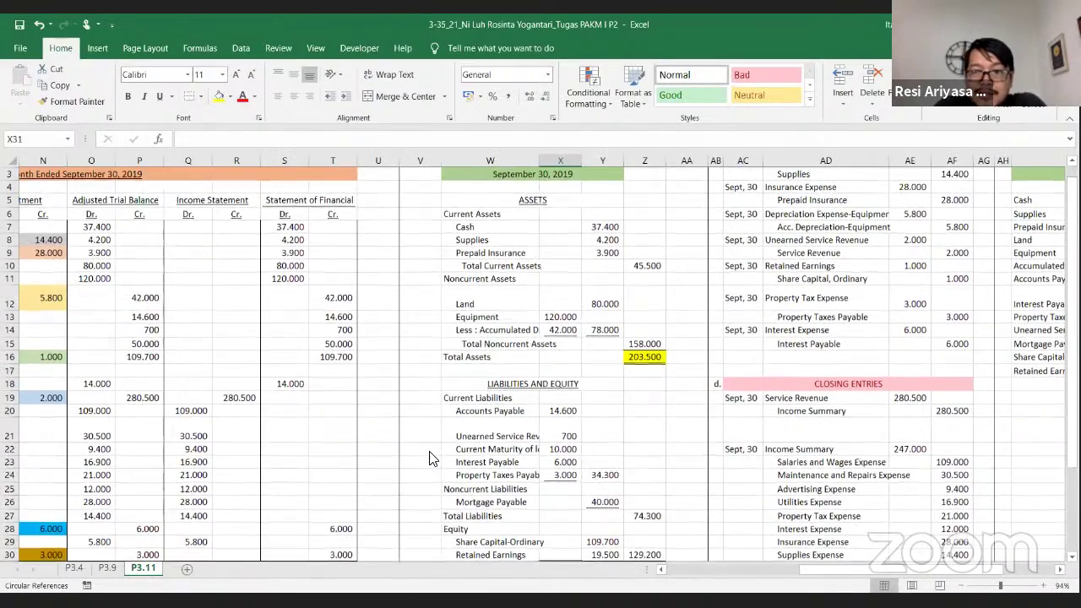
{"action": "key", "text": "Left"}
{"action": "key", "text": "Up"}
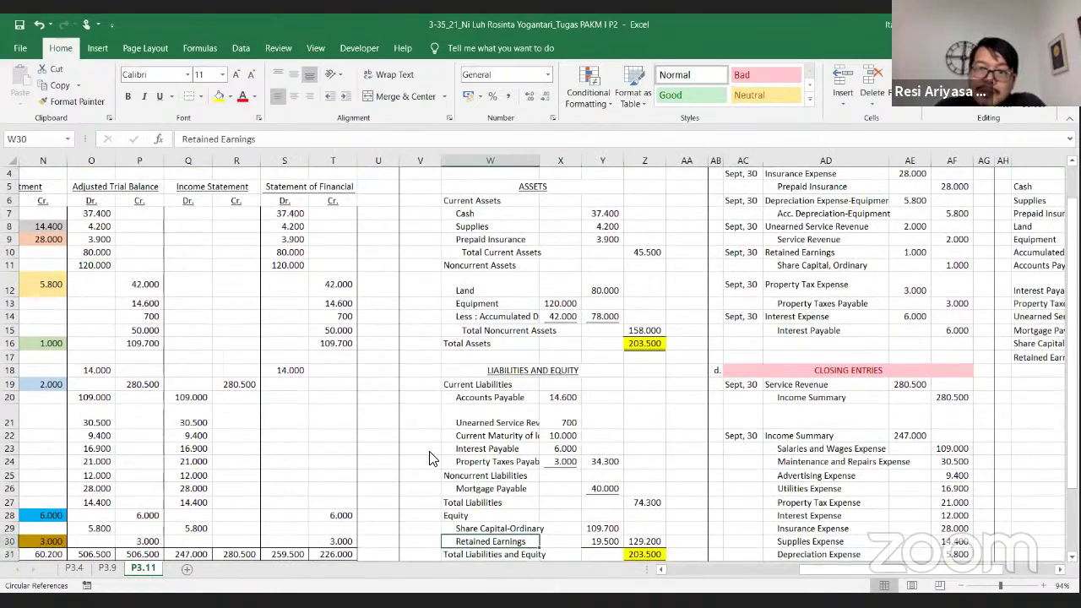
{"action": "scroll", "coordinate": [431, 459], "scroll_direction": "down", "scroll_amount": 2}
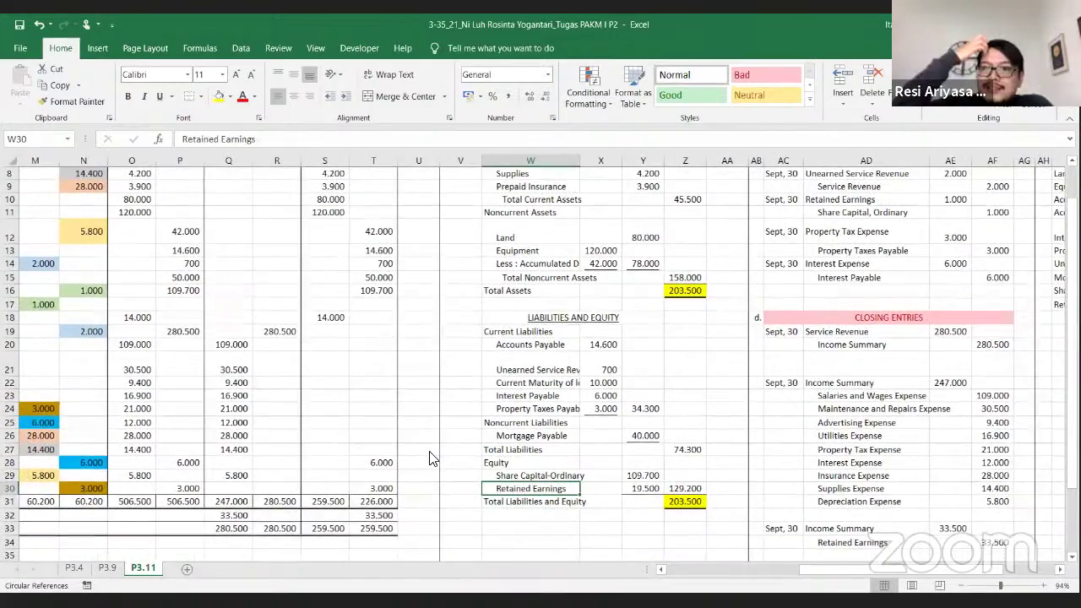
{"action": "scroll", "coordinate": [429, 457], "scroll_direction": "down", "scroll_amount": 3}
{"action": "scroll", "coordinate": [429, 458], "scroll_direction": "up", "scroll_amount": 3}
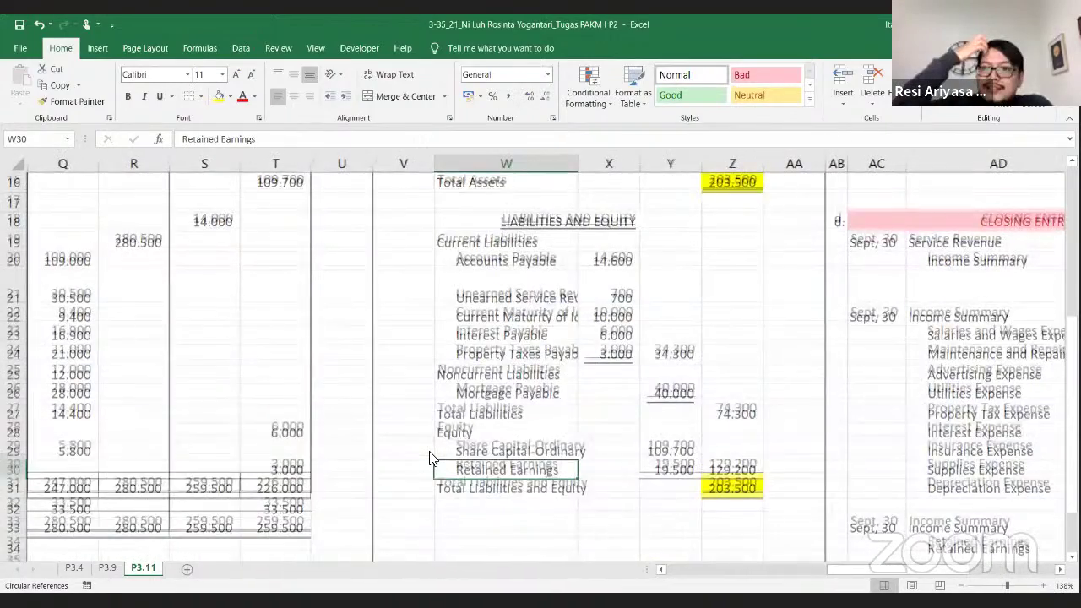
{"action": "key", "text": "Right"}
{"action": "key", "text": "Right"}
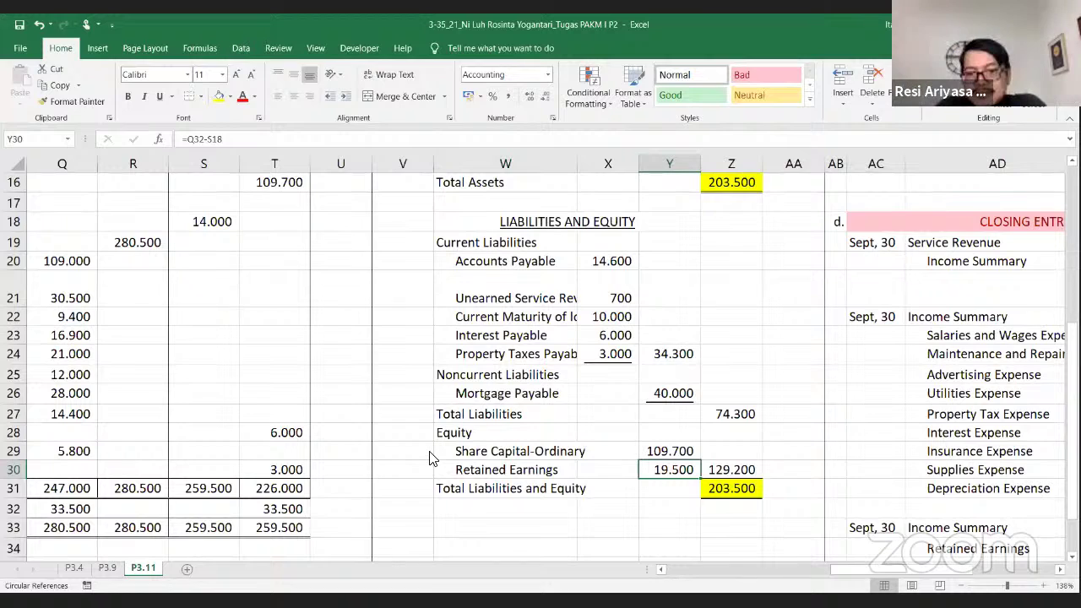
{"action": "key", "text": "ctrl+b"}
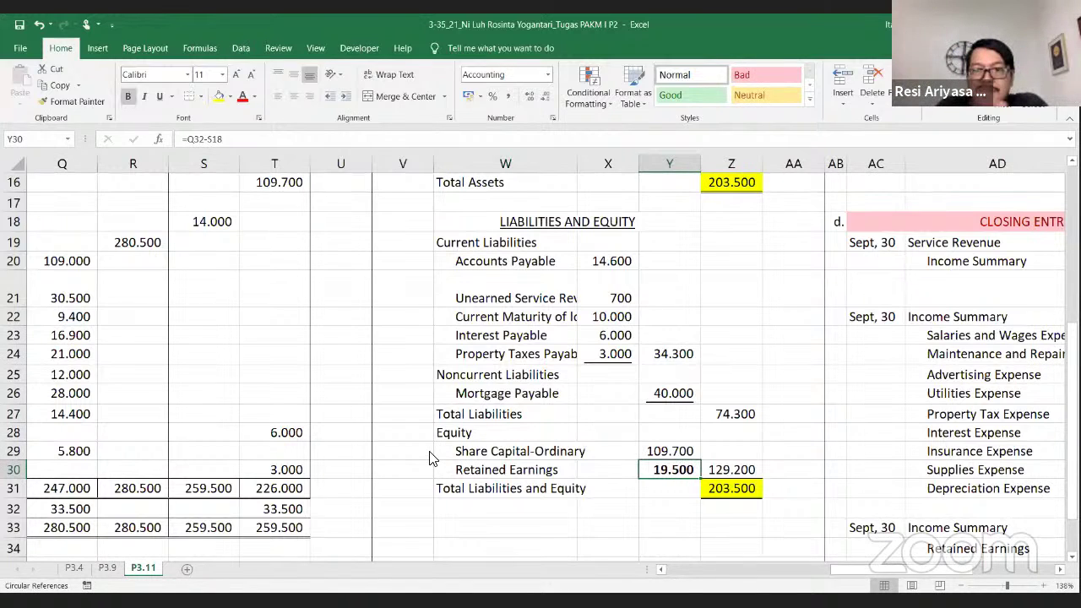
Examine the worksheet's Income Statement and Statement of Financial columns from the account rows down to the totals in rows 31 to 33.
{"action": "key", "text": "Up"}
{"action": "key", "text": "Up"}
{"action": "key", "text": "Up"}
{"action": "key", "text": "Up"}
{"action": "key", "text": "Up"}
{"action": "key", "text": "Up"}
{"action": "key", "text": "Left"}
{"action": "key", "text": "Left"}
{"action": "key", "text": "Left"}
{"action": "key", "text": "Left"}
{"action": "key", "text": "Left"}
{"action": "key", "text": "Left"}
{"action": "key", "text": "Left"}
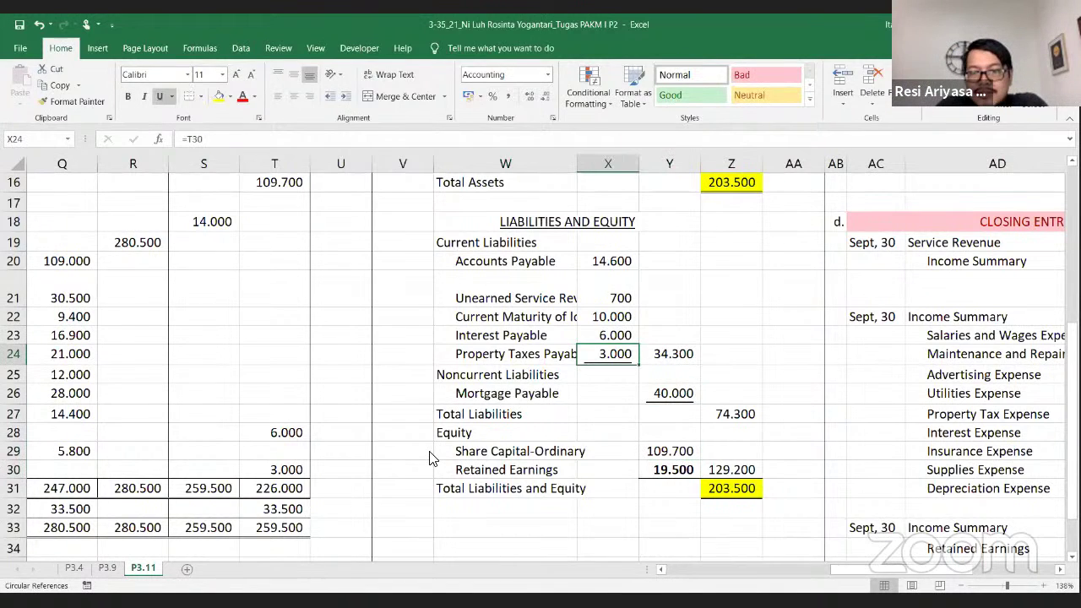
{"action": "scroll", "coordinate": [429, 457], "scroll_direction": "down", "scroll_amount": 4}
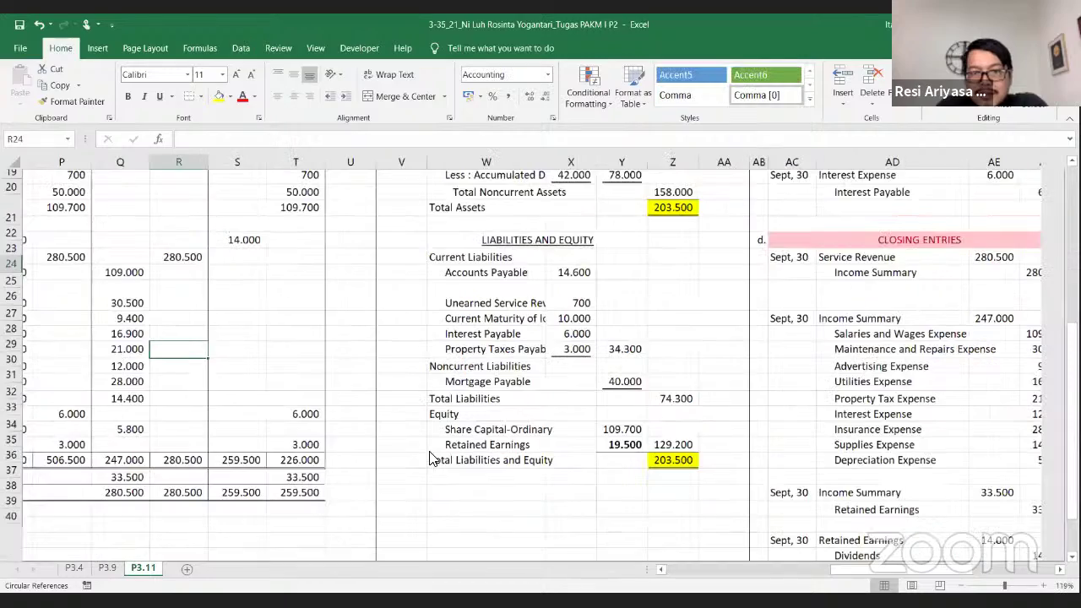
{"action": "scroll", "coordinate": [430, 456], "scroll_direction": "down", "scroll_amount": 2}
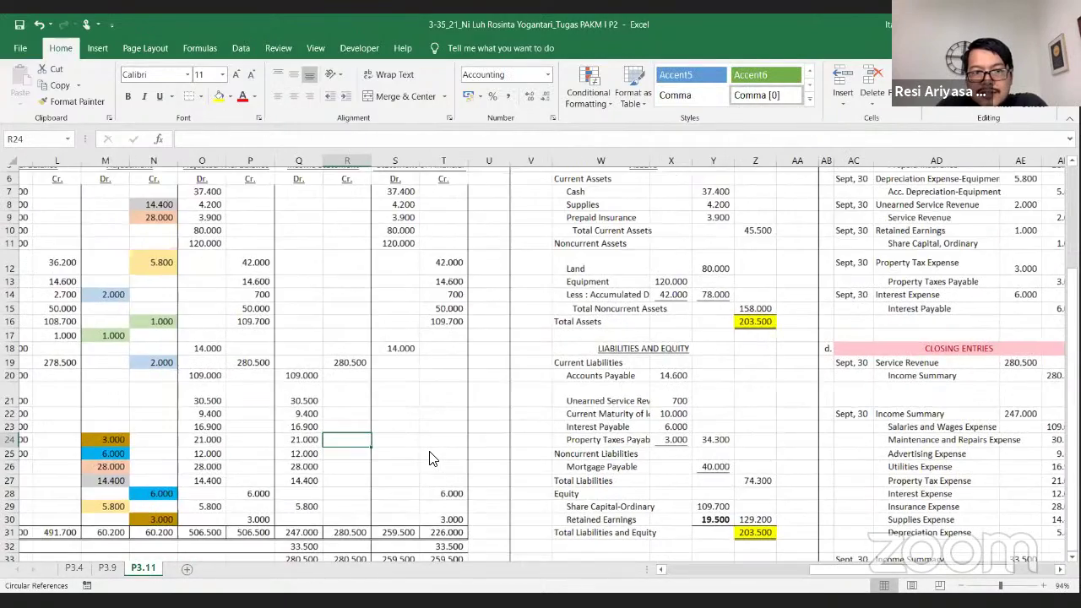
{"action": "scroll", "coordinate": [429, 457], "scroll_direction": "up", "scroll_amount": 2}
{"action": "scroll", "coordinate": [429, 457], "scroll_direction": "up", "scroll_amount": 2}
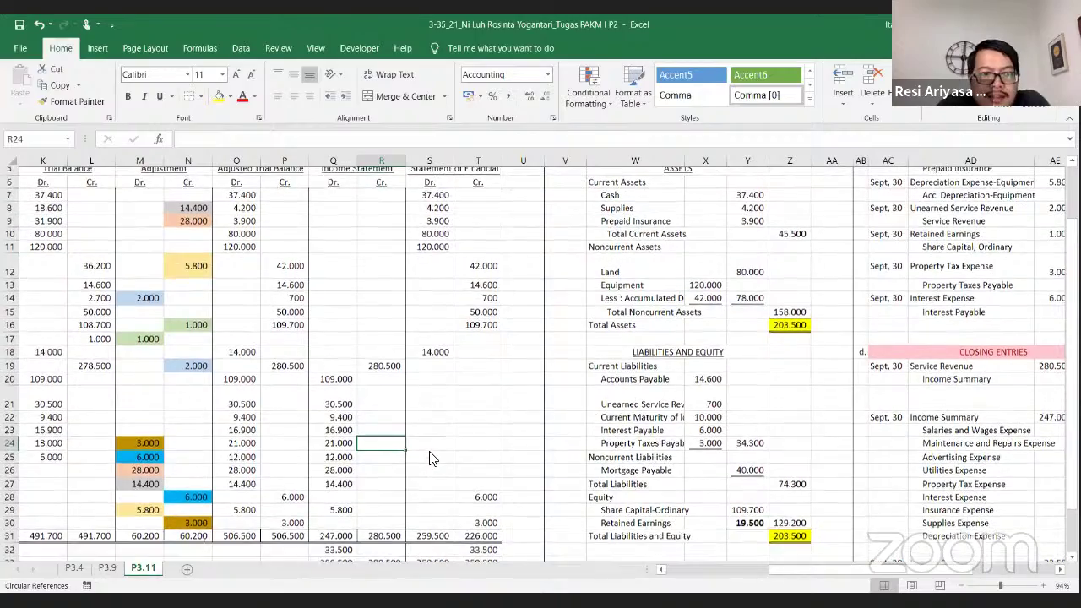
{"action": "scroll", "coordinate": [429, 457], "scroll_direction": "up", "scroll_amount": 4}
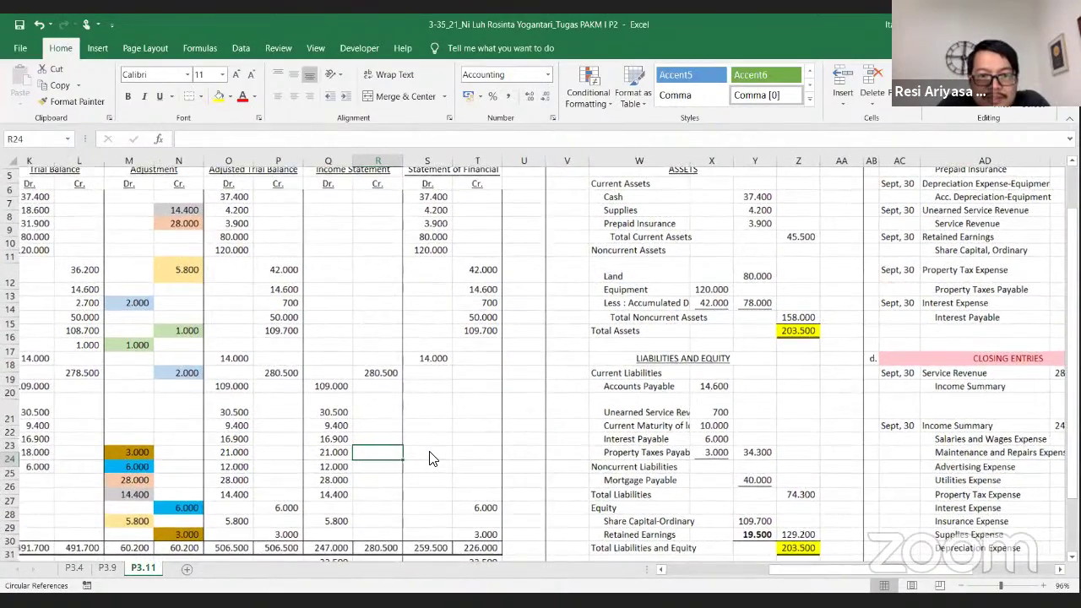
{"action": "scroll", "coordinate": [429, 457], "scroll_direction": "down", "scroll_amount": 2}
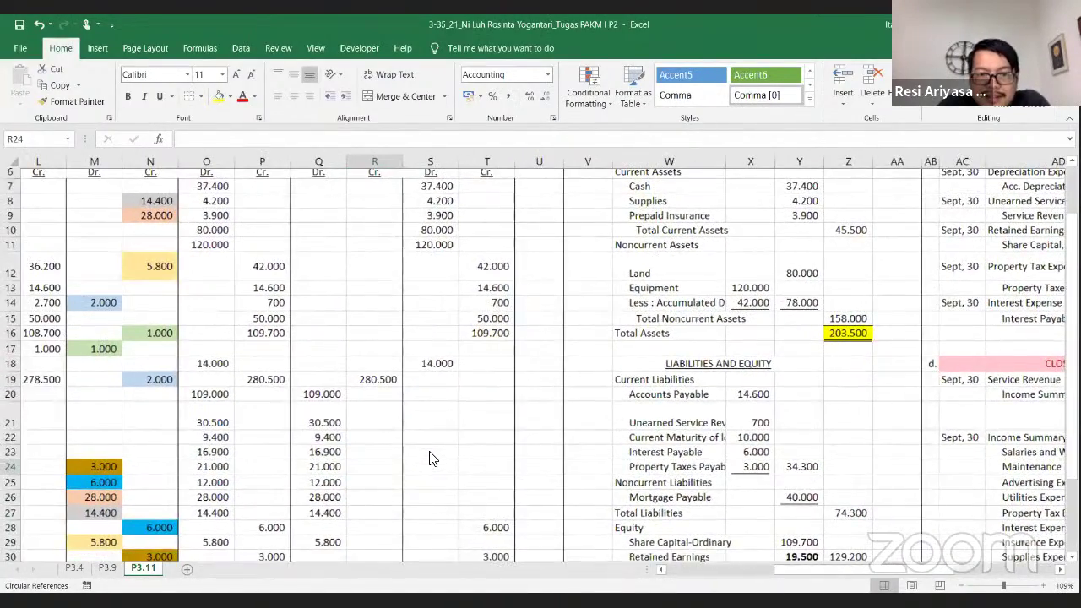
{"action": "scroll", "coordinate": [429, 457], "scroll_direction": "up", "scroll_amount": 2}
{"action": "scroll", "coordinate": [429, 457], "scroll_direction": "down", "scroll_amount": 2}
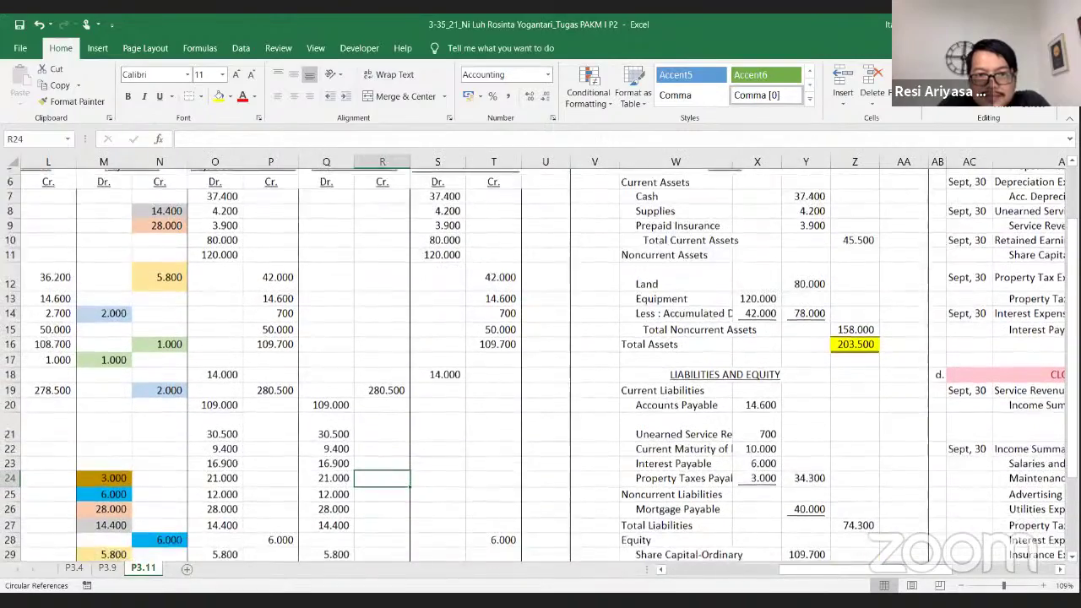
{"action": "scroll", "coordinate": [445, 505], "scroll_direction": "up", "scroll_amount": 2}
{"action": "scroll", "coordinate": [445, 504], "scroll_direction": "down", "scroll_amount": 1}
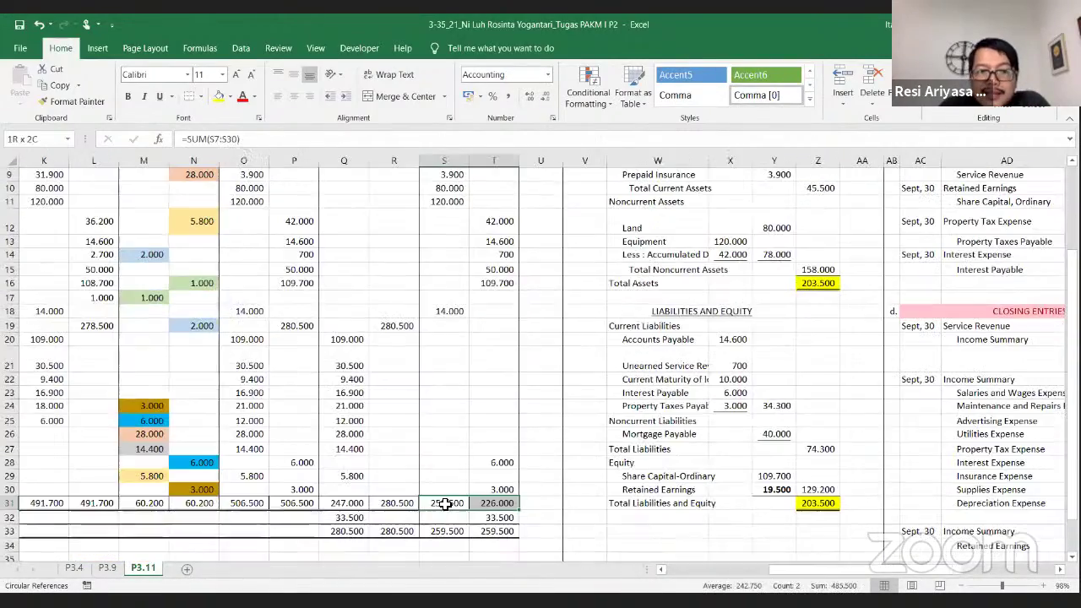
Bold the Statement of Financial column totals in S31:T31 and remove the bold from the Retained Earnings amount in Y30.
{"action": "left_click_drag", "start_coordinate": [445, 504], "coordinate": [494, 503]}
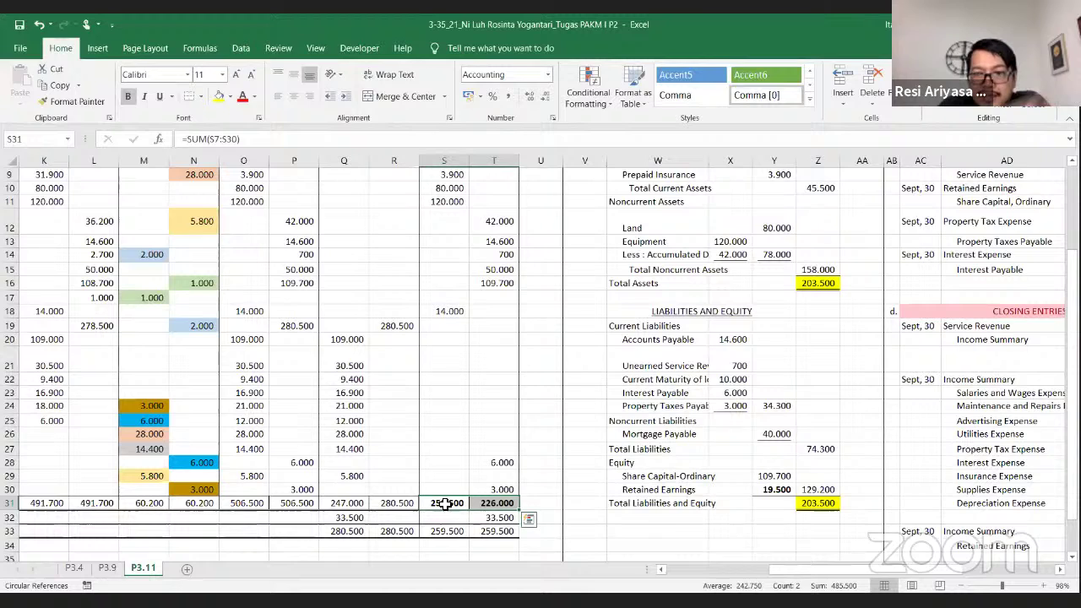
{"action": "key", "text": "Down"}
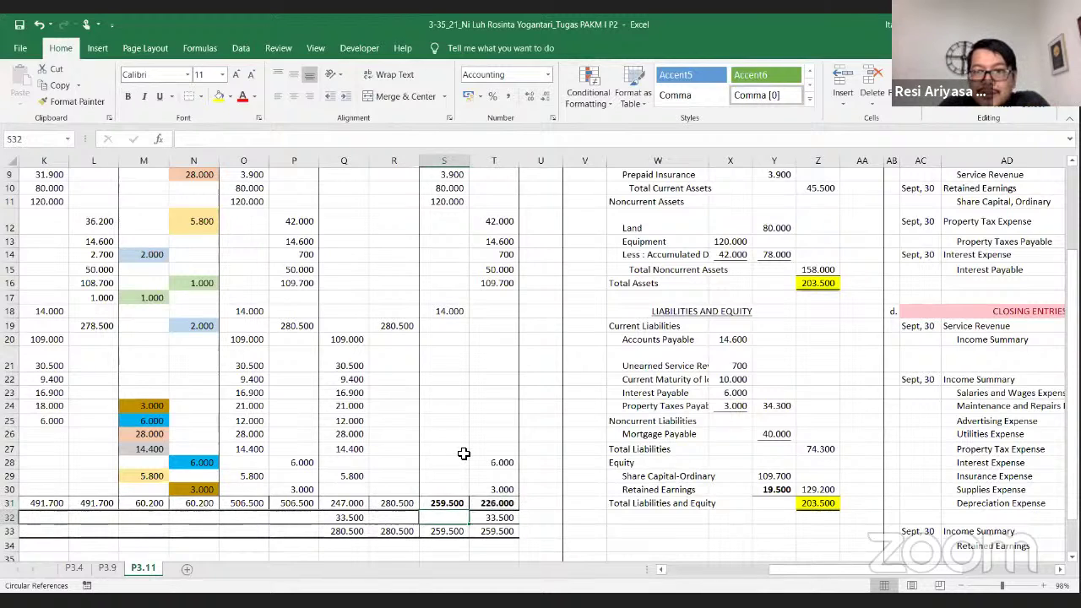
{"action": "left_click", "coordinate": [767, 491]}
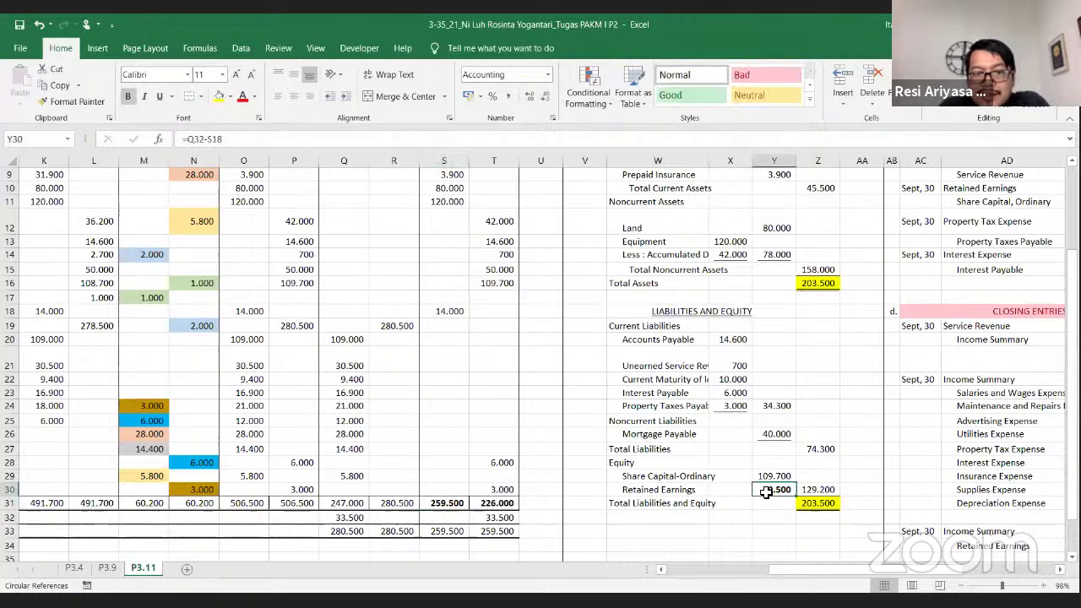
{"action": "left_click", "coordinate": [551, 440]}
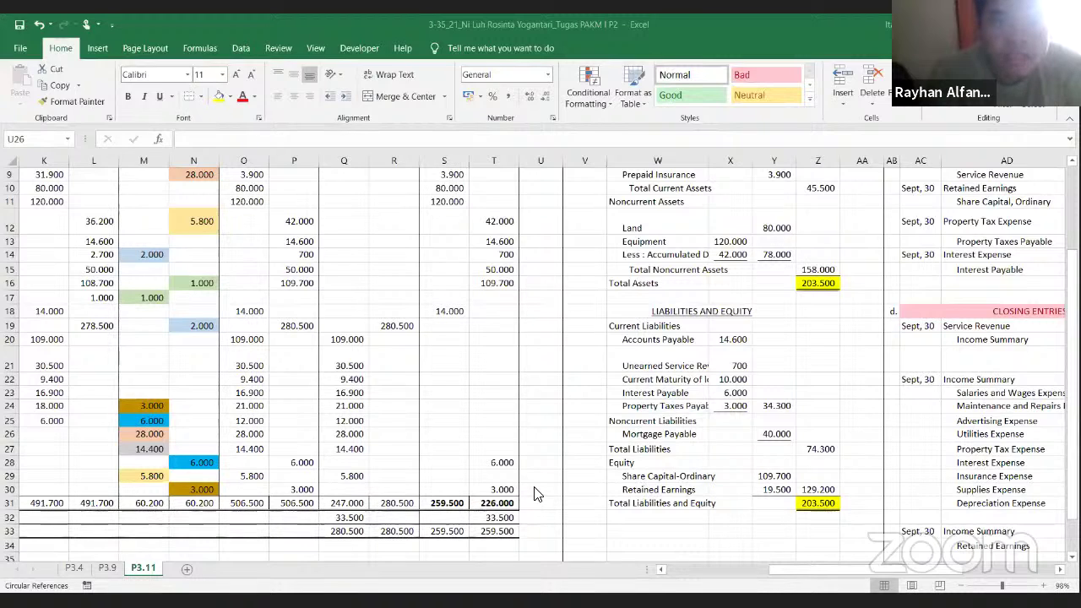
Bold the net income amount in T32 of the worksheet's Statement of Financial credit column.
{"action": "left_click", "coordinate": [501, 517]}
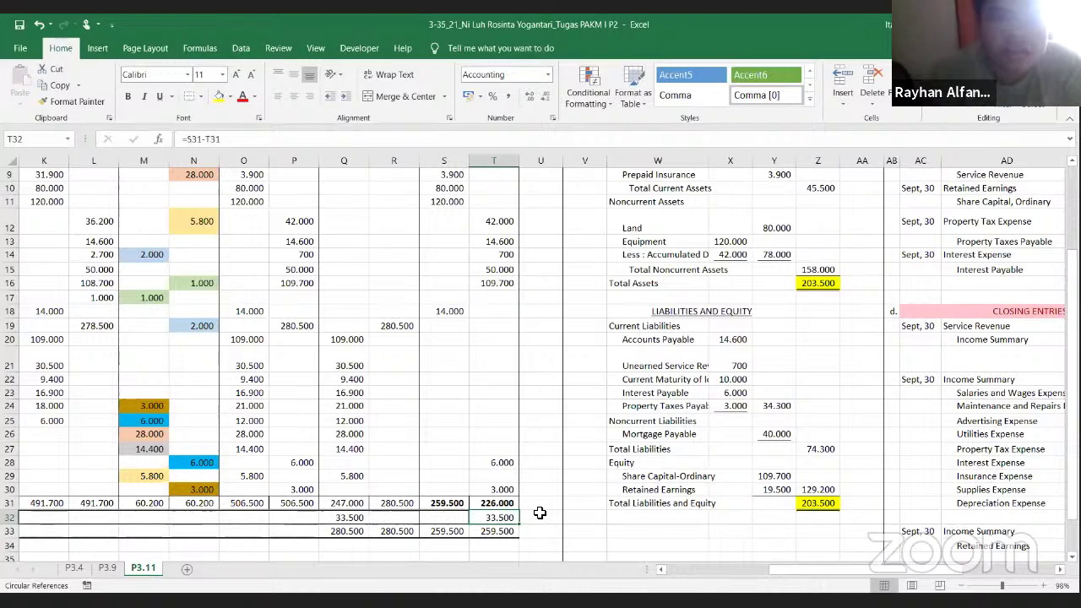
{"action": "key", "text": "ctrl+b"}
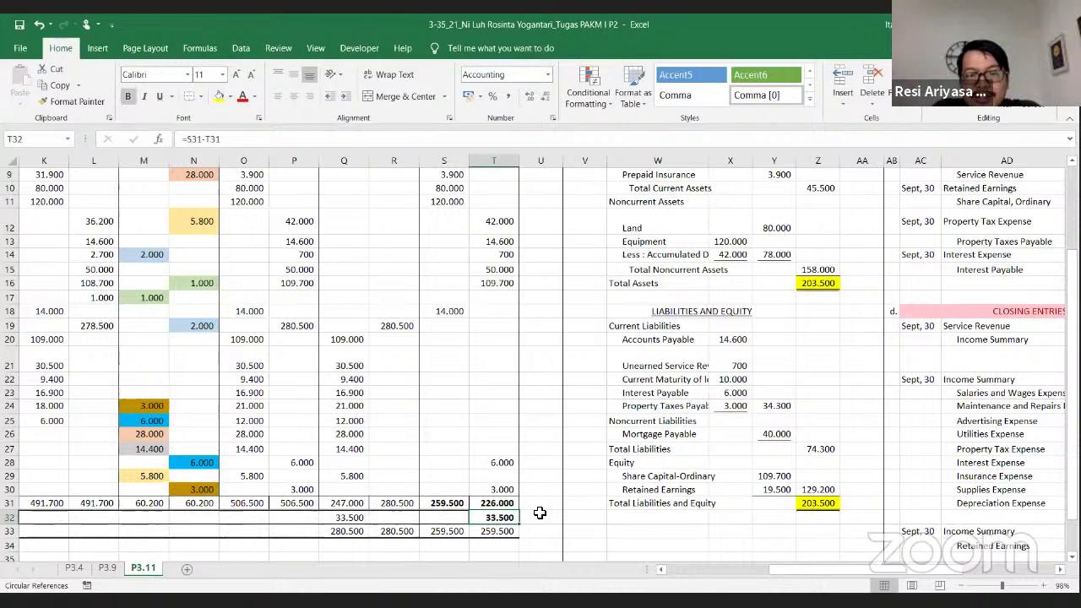
{"action": "key", "text": "Right"}
{"action": "key", "text": "Right"}
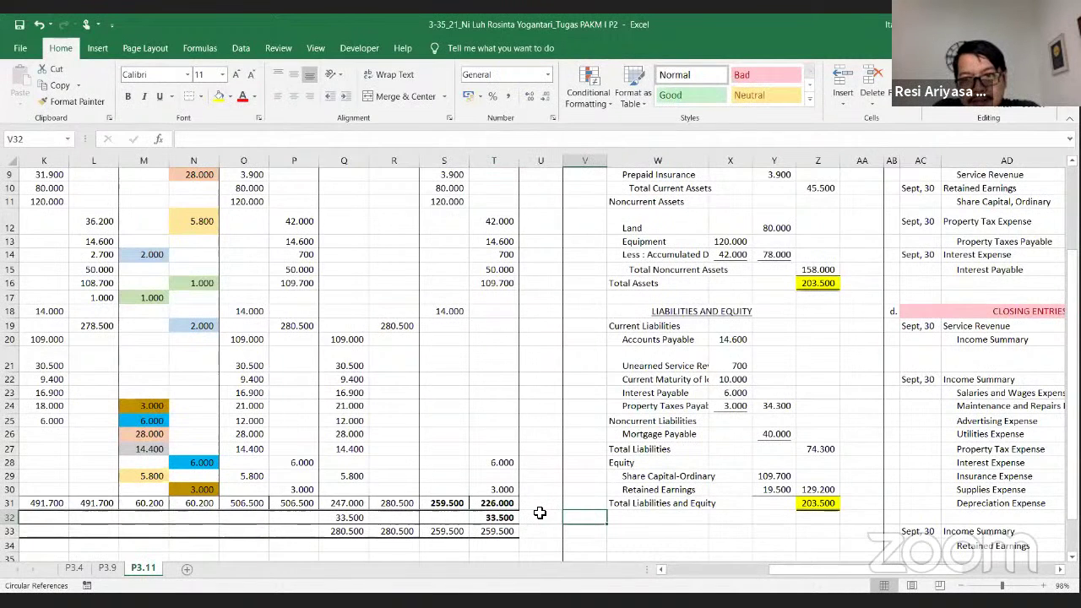
{"action": "key", "text": "Left"}
{"action": "key", "text": "Left"}
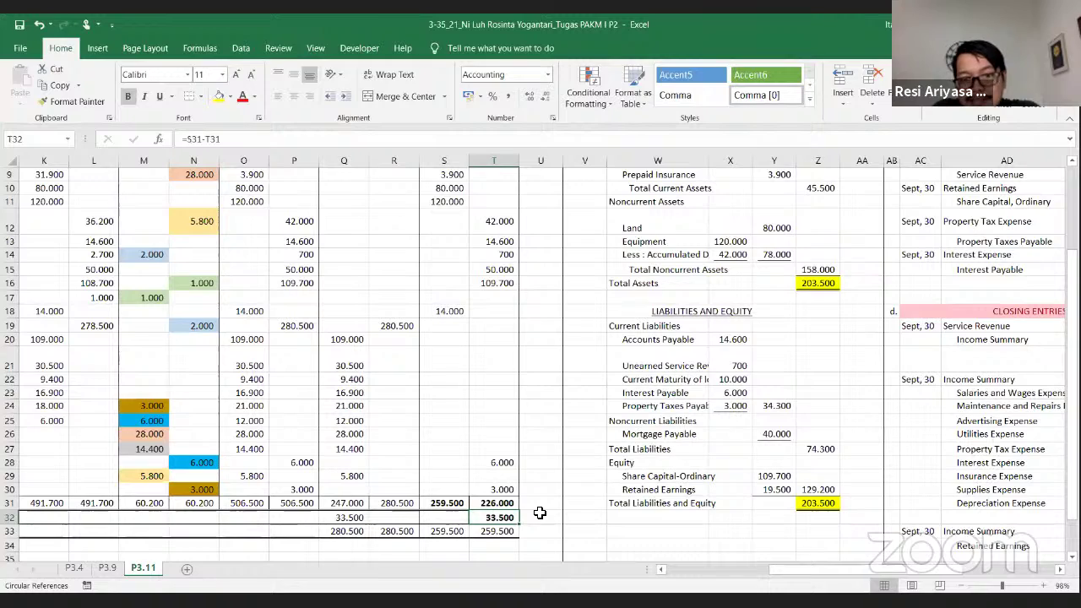
Remove the bold from the Statement of Financial totals and the net income amount in S31:T32.
{"action": "scroll", "coordinate": [540, 512], "scroll_direction": "up", "scroll_amount": 1}
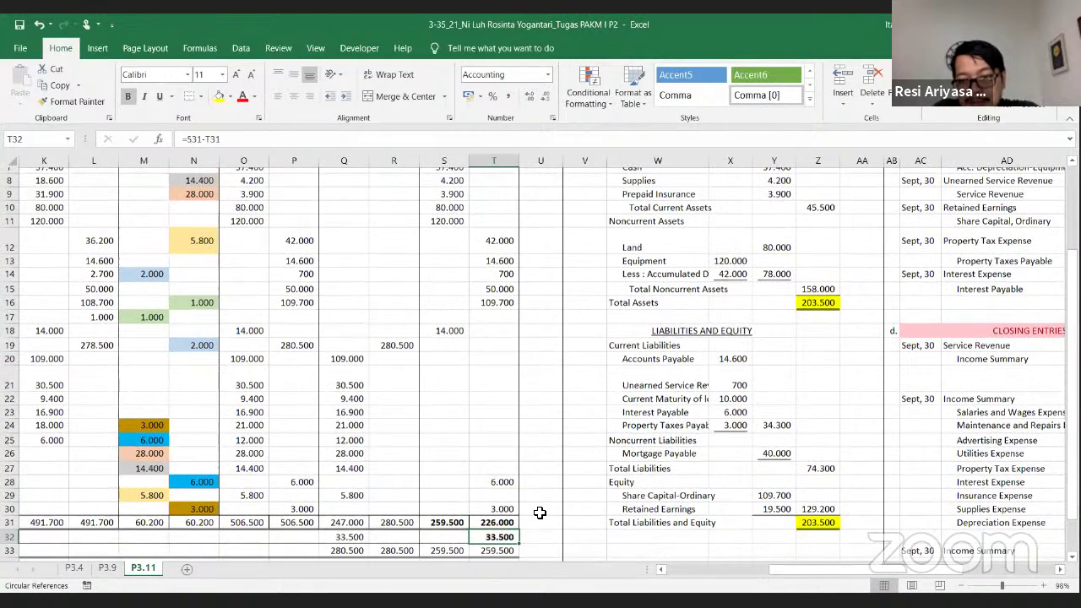
{"action": "scroll", "coordinate": [539, 512], "scroll_direction": "up", "scroll_amount": 1}
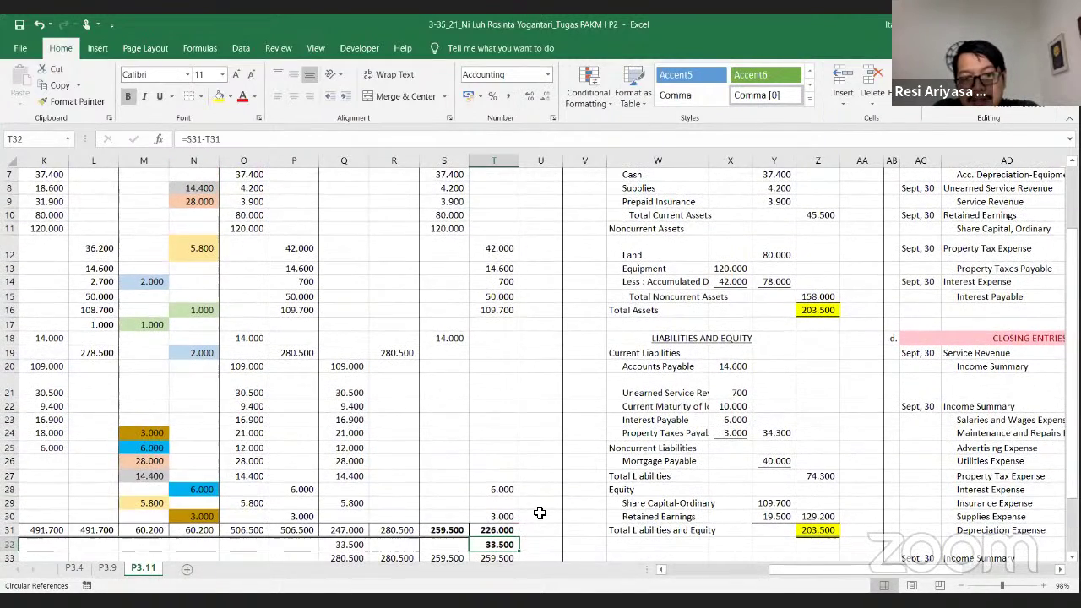
{"action": "key", "text": "Up"}
{"action": "key", "text": "Left"}
{"action": "key", "text": "shift+Right"}
{"action": "key", "text": "shift+Down"}
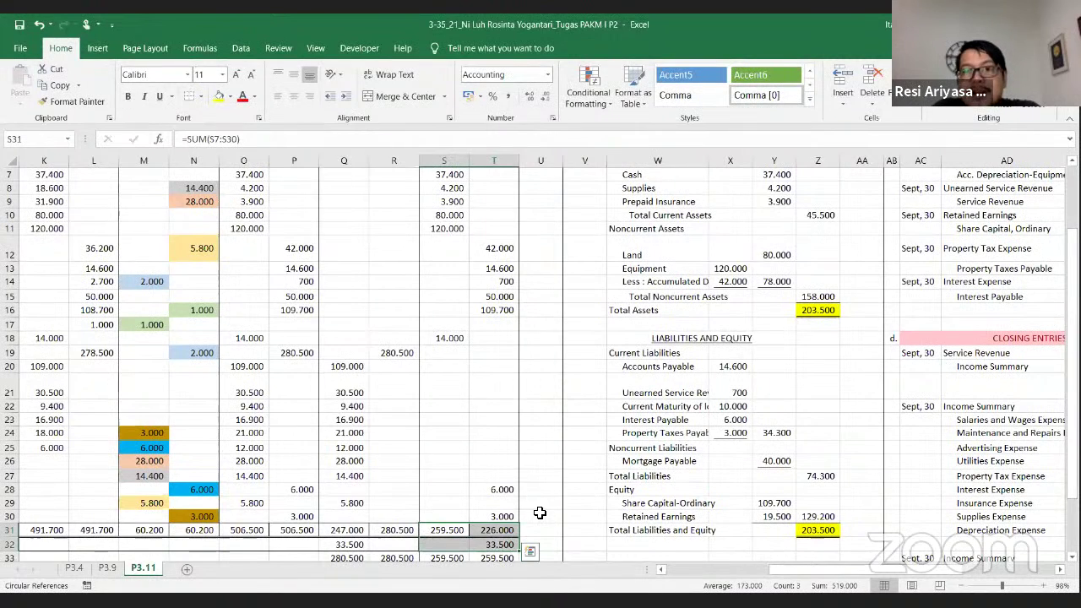
{"action": "key", "text": "Right"}
{"action": "key", "text": "Right"}
{"action": "key", "text": "Right"}
{"action": "key", "text": "Left"}
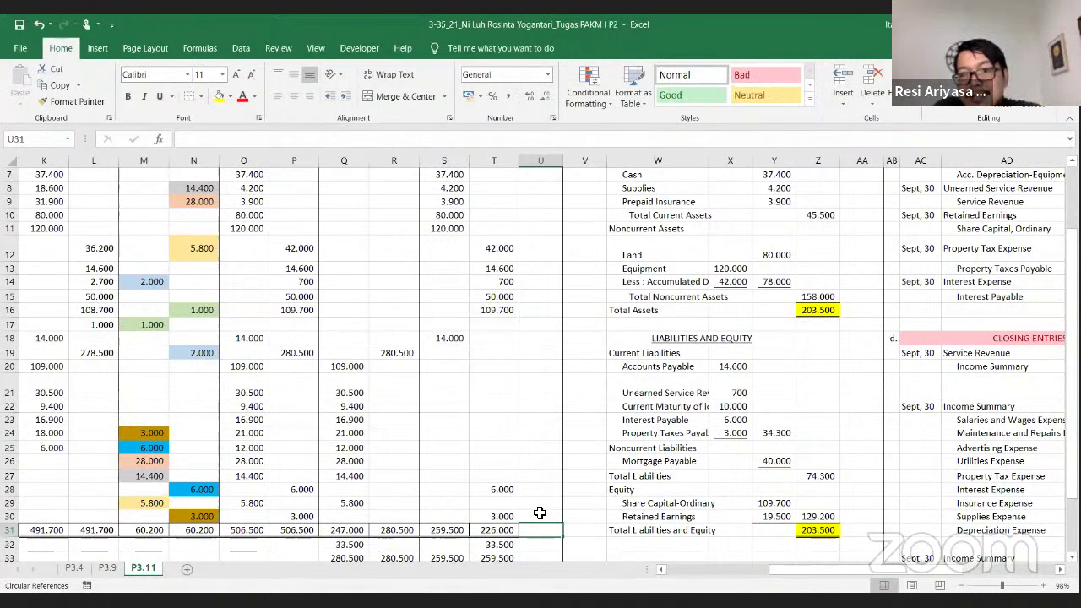
Bold only the net income amount in T32 again, leaving the totals above it in regular type.
{"action": "key", "text": "Down"}
{"action": "key", "text": "Left"}
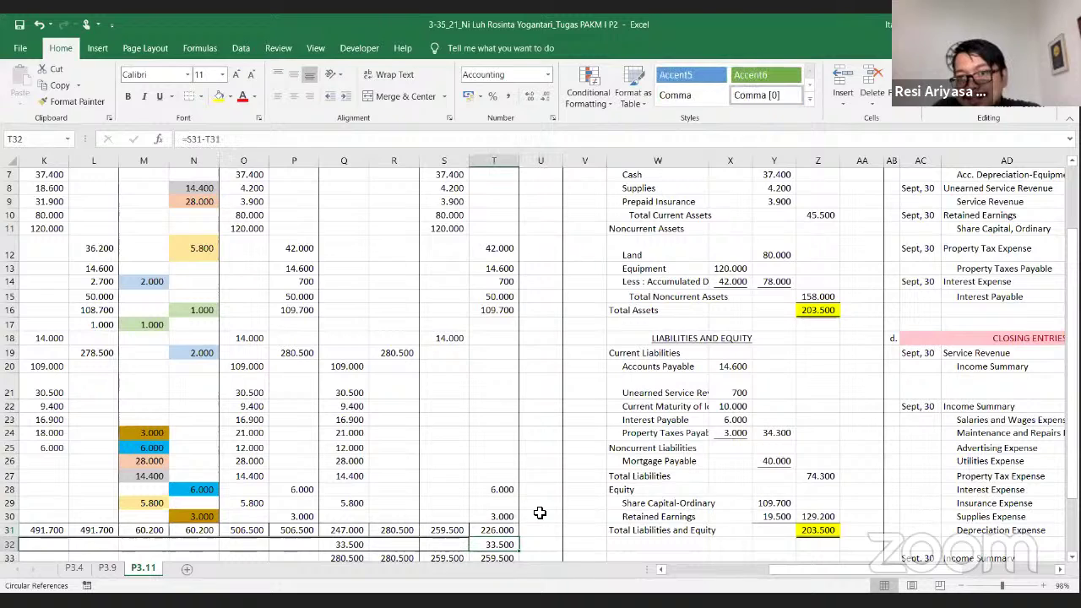
{"action": "key", "text": "ctrl+b"}
{"action": "key", "text": "Right"}
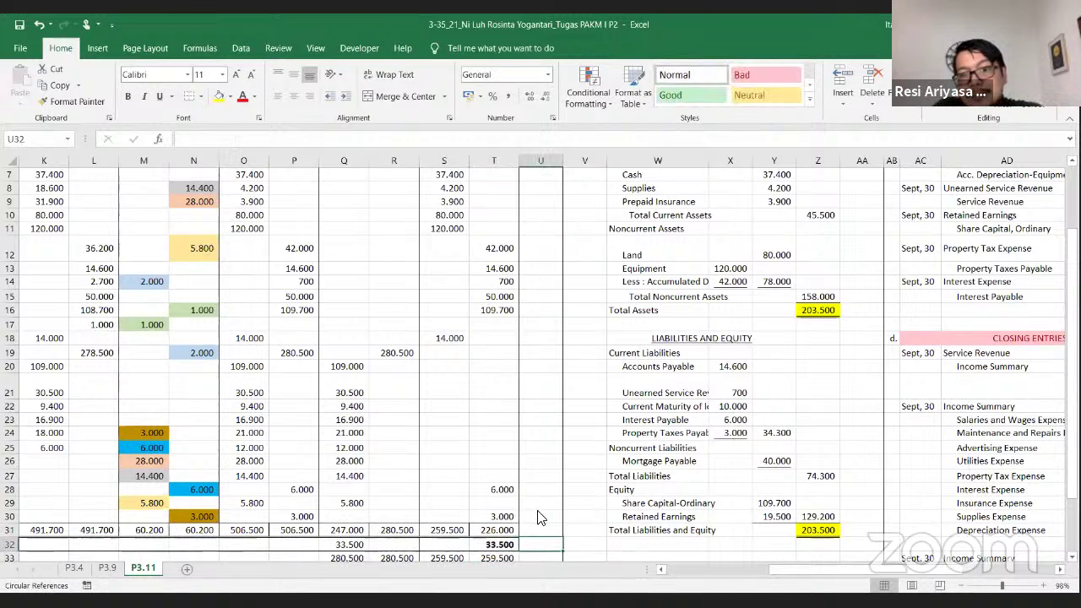
Bold the Retained Earnings amount in Y30 under Equity in the Statement of Financial Position.
{"action": "key", "text": "Right"}
{"action": "key", "text": "Right"}
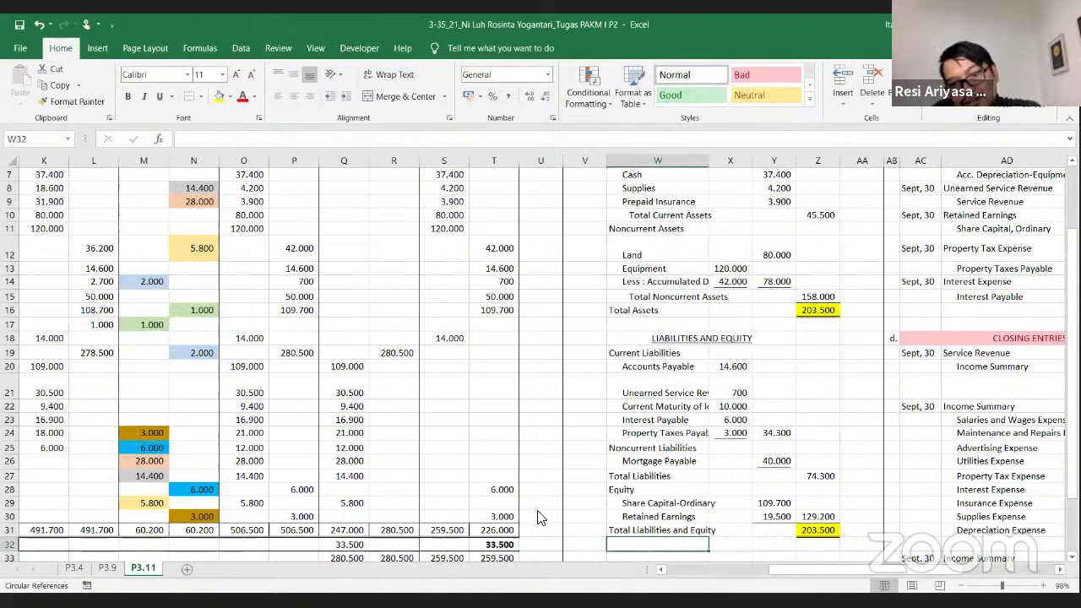
{"action": "key", "text": "Right"}
{"action": "key", "text": "Up"}
{"action": "key", "text": "Up"}
{"action": "key", "text": "Right"}
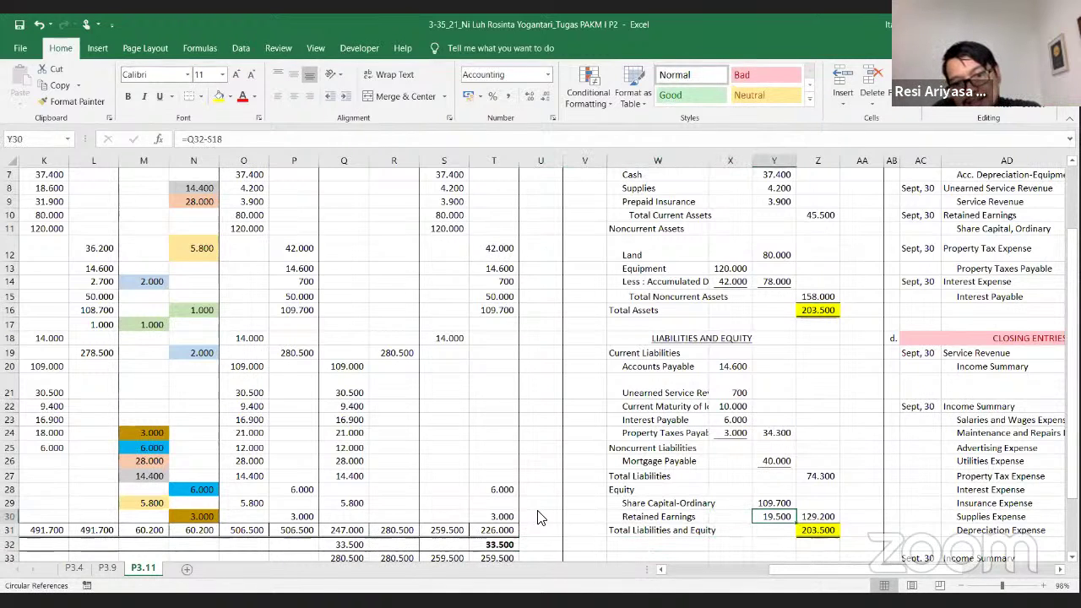
{"action": "key", "text": "ctrl+b"}
{"action": "key", "text": "Left"}
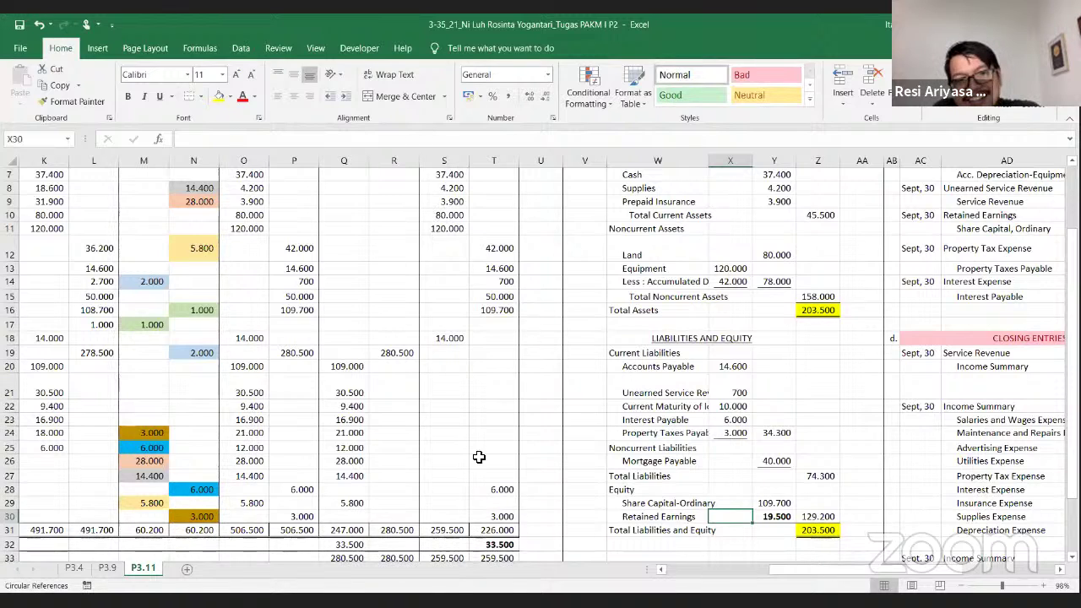
Remove the bold from the worksheet's net income amount in T32.
{"action": "left_click", "coordinate": [488, 546]}
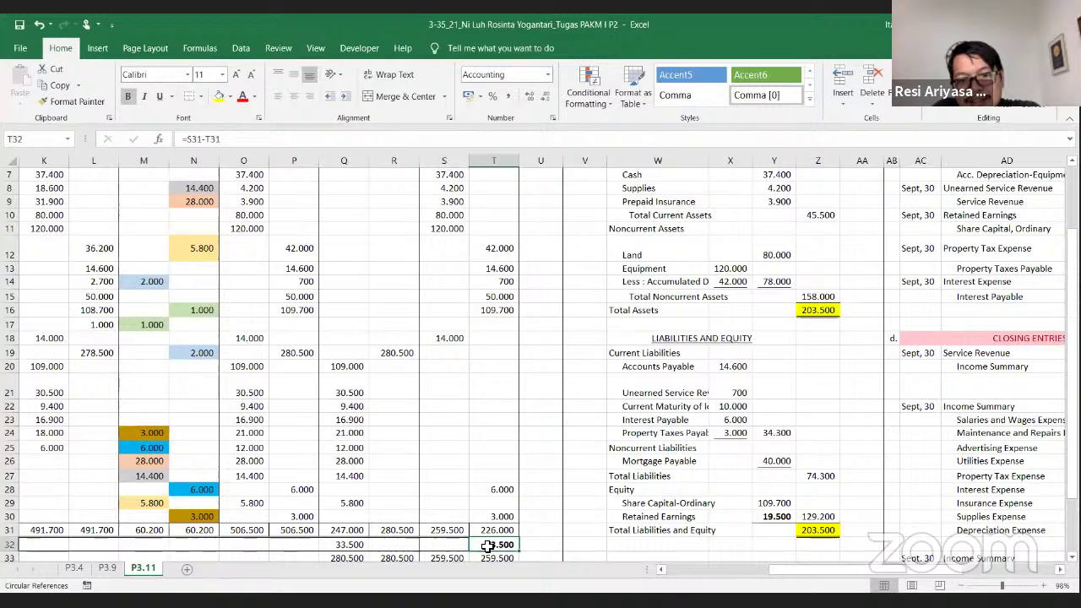
{"action": "key", "text": "ctrl+b"}
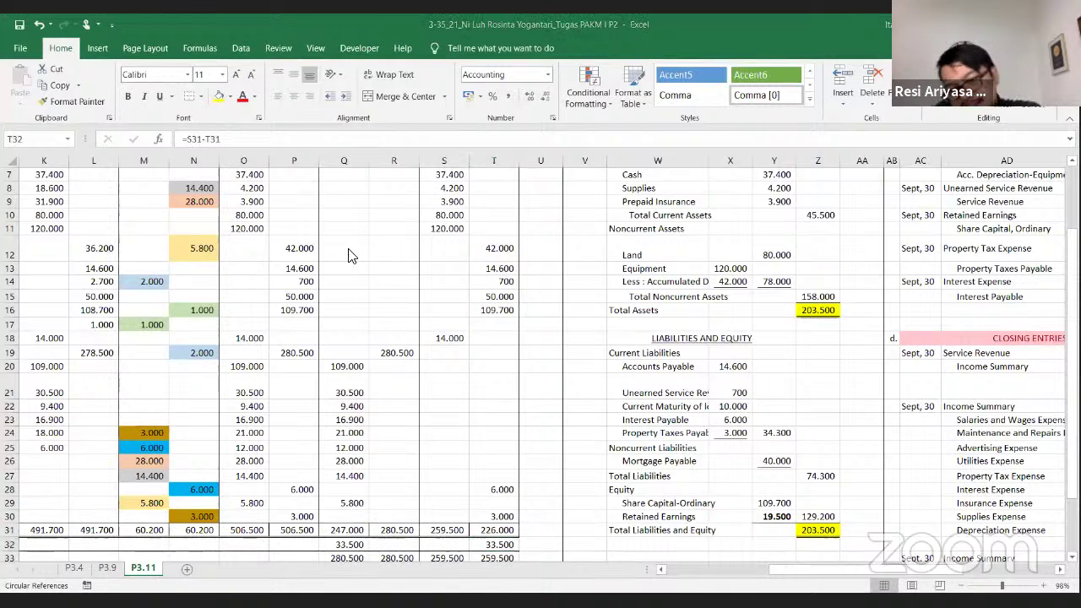
Inspect the Retained Earnings formula in Y30 and the worksheet cells it references, without editing it.
{"action": "left_click", "coordinate": [774, 516]}
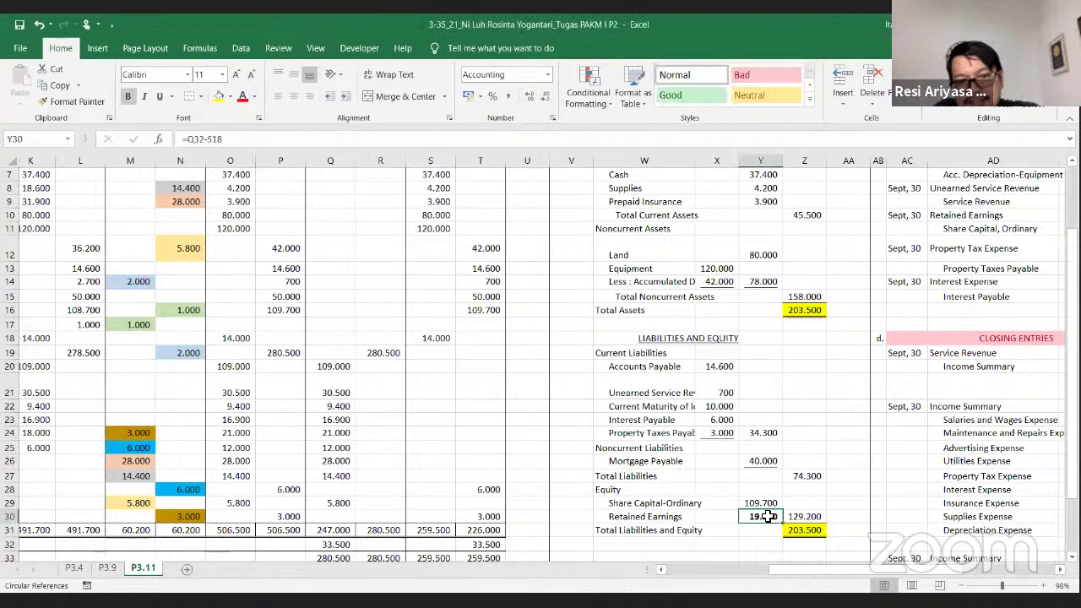
{"action": "scroll", "coordinate": [769, 524], "scroll_direction": "down", "scroll_amount": 2}
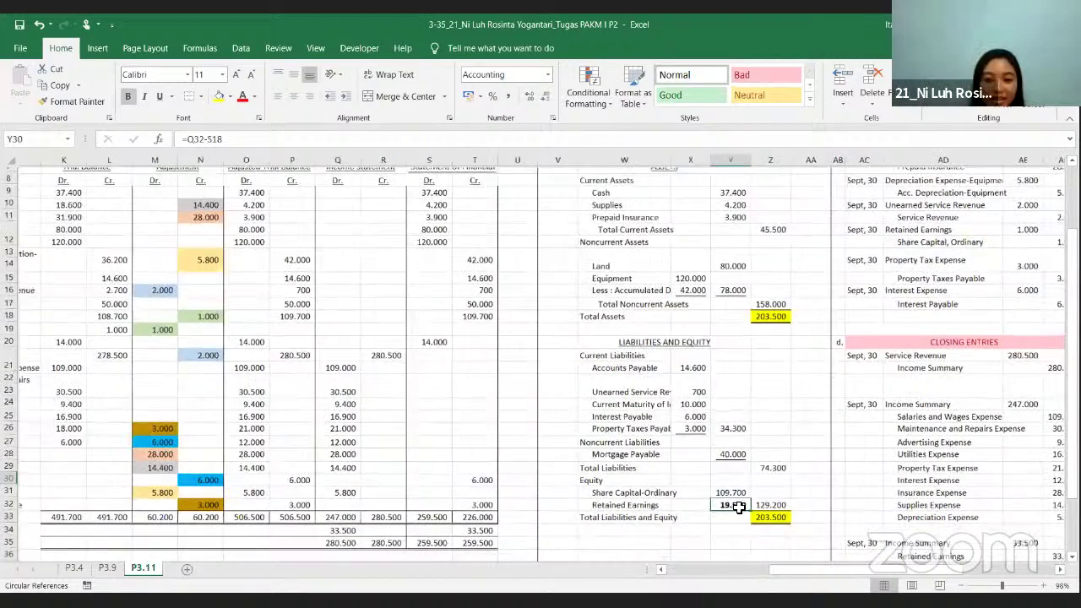
{"action": "double_click", "coordinate": [734, 476]}
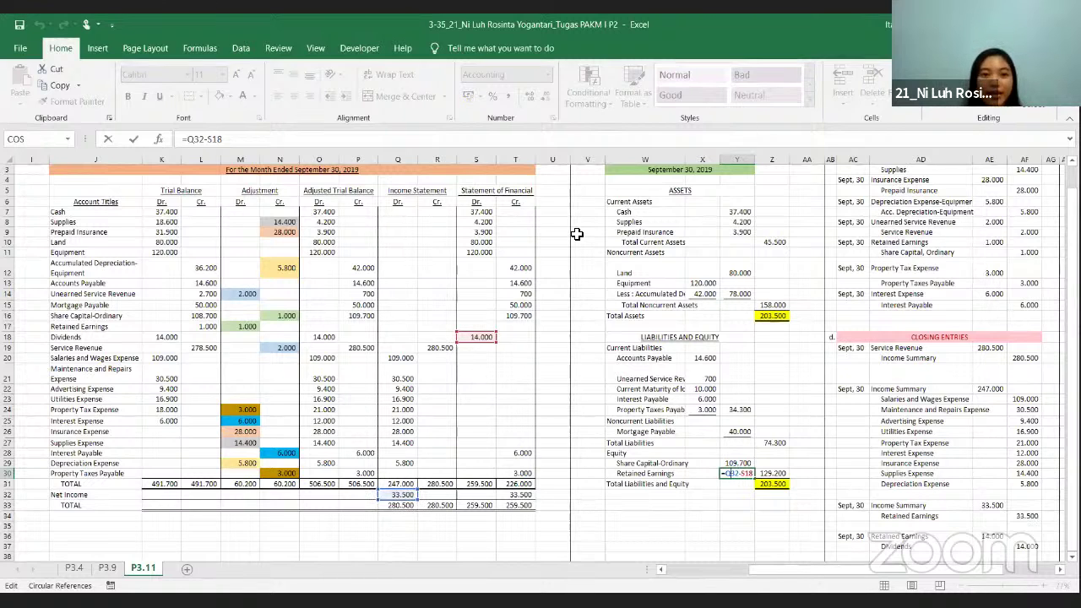
{"action": "key", "text": "Return"}
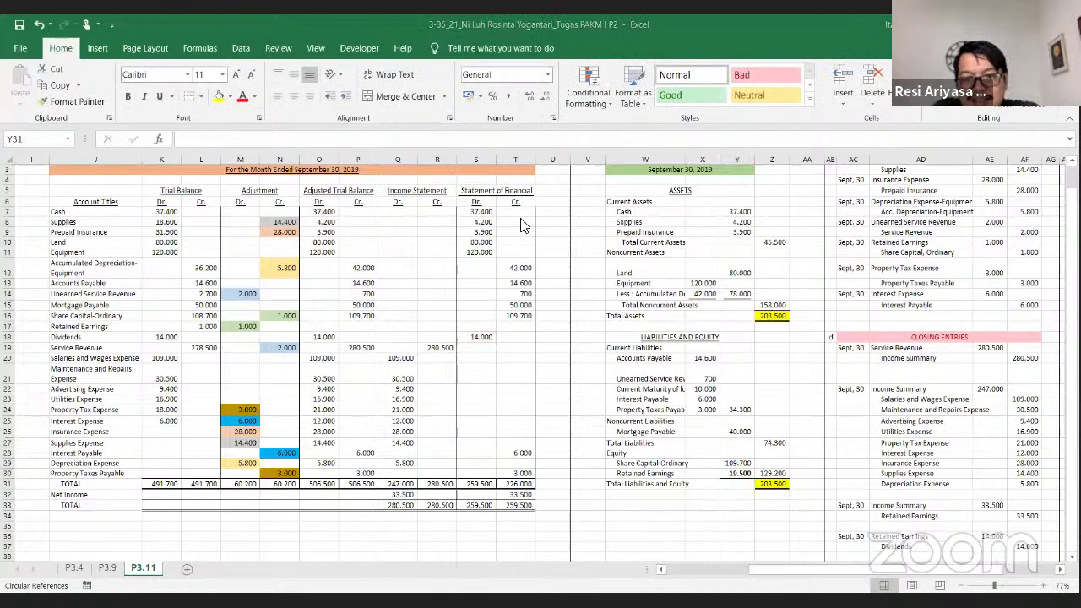
Remove the bold from the Retained Earnings amount in Y30.
{"action": "scroll", "coordinate": [521, 225], "scroll_direction": "up", "scroll_amount": 1}
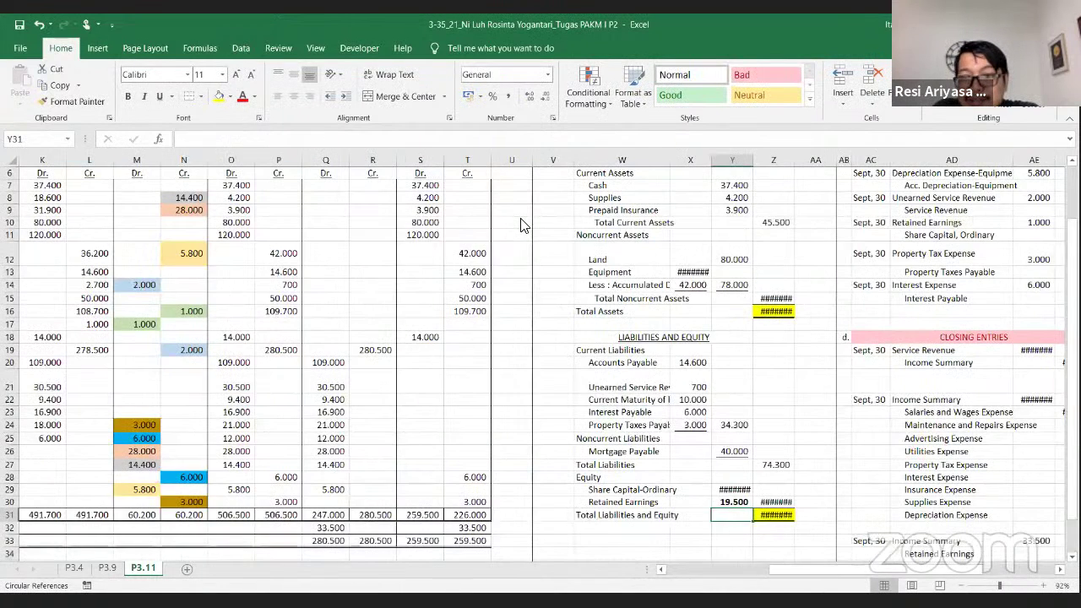
{"action": "key", "text": "Up"}
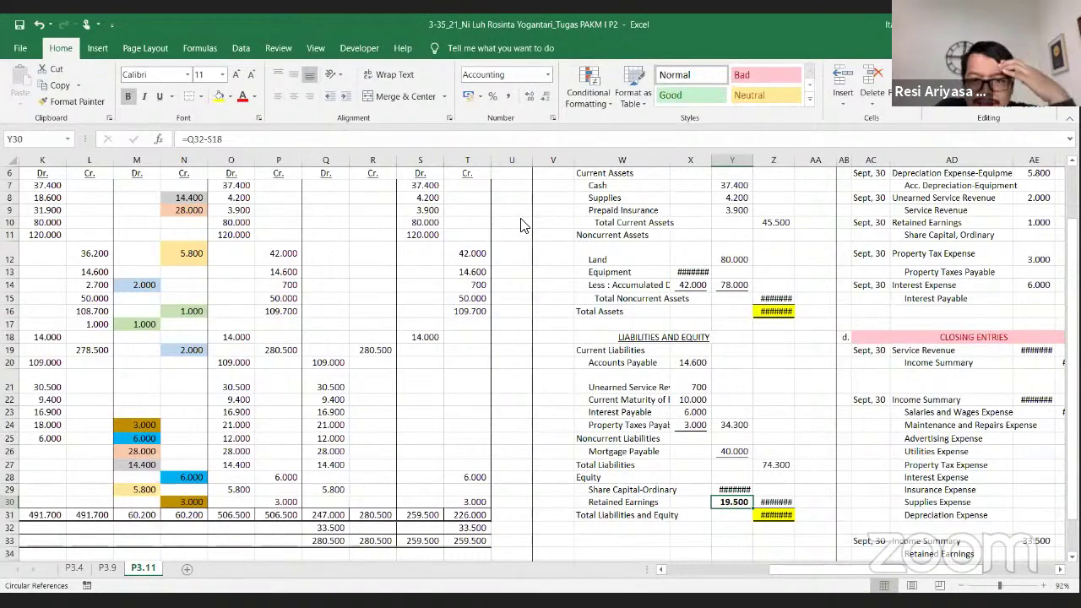
{"action": "scroll", "coordinate": [801, 341], "scroll_direction": "up", "scroll_amount": 1}
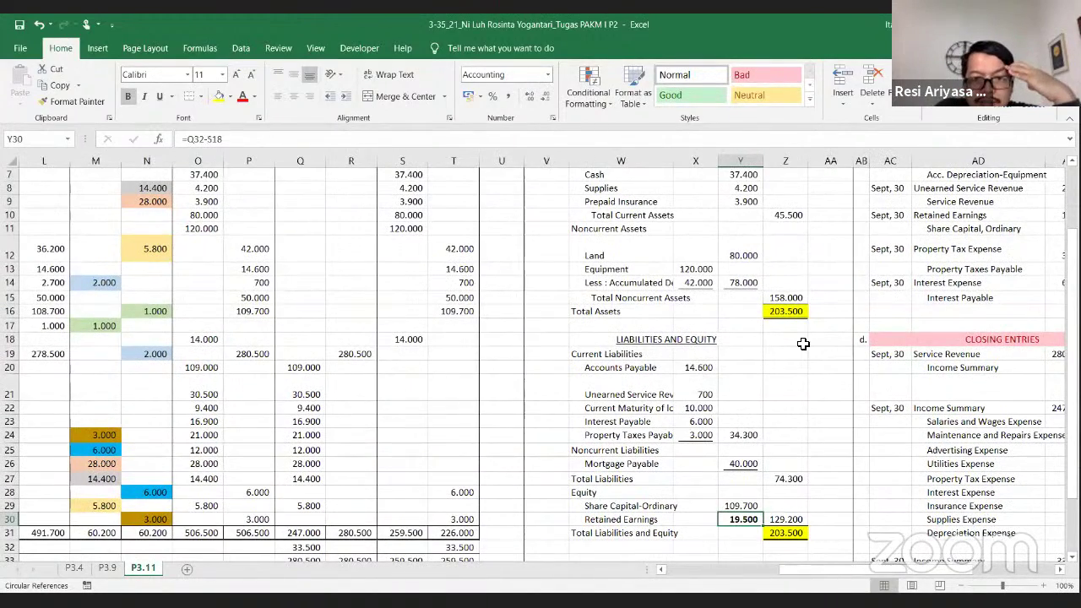
{"action": "key", "text": "Down"}
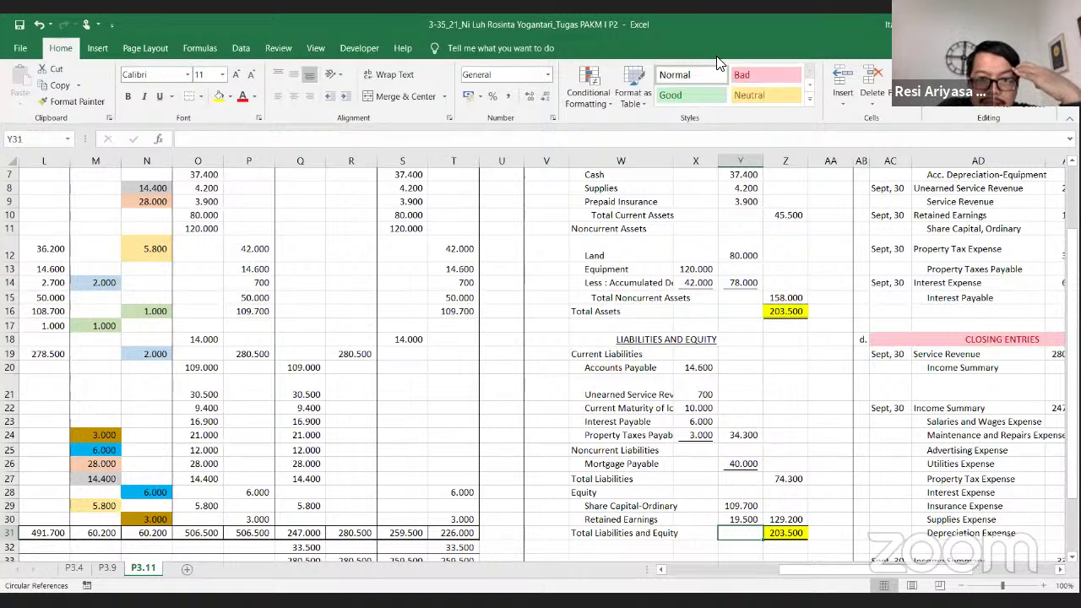
Check the Dividends amount in S18 of the worksheet's Statement of Financial Position debit column, without changing it.
{"action": "left_click", "coordinate": [400, 339]}
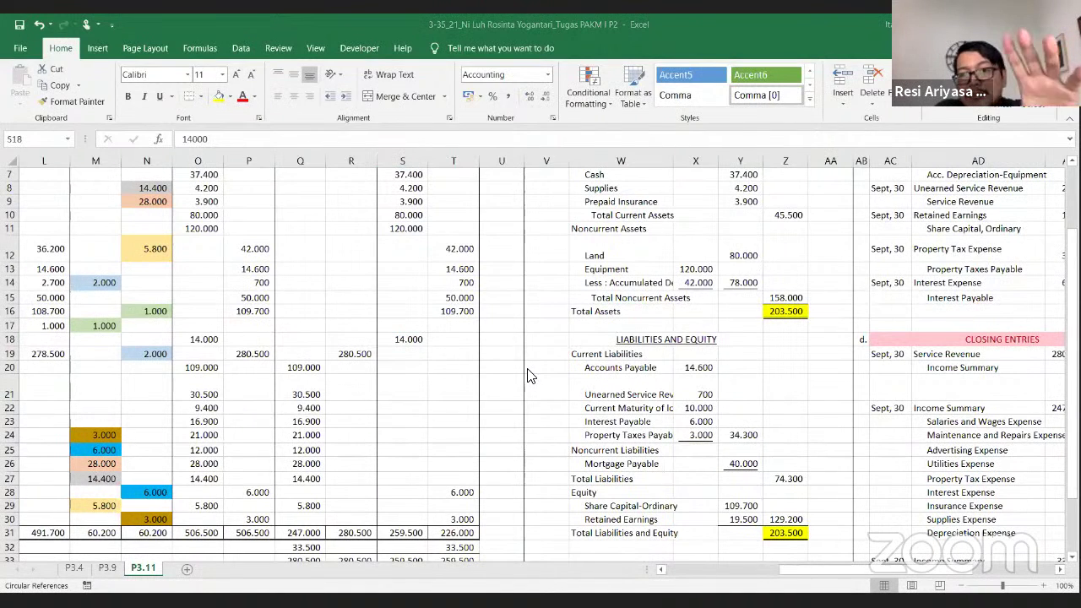
{"action": "key", "text": "F2"}
{"action": "key", "text": "Return"}
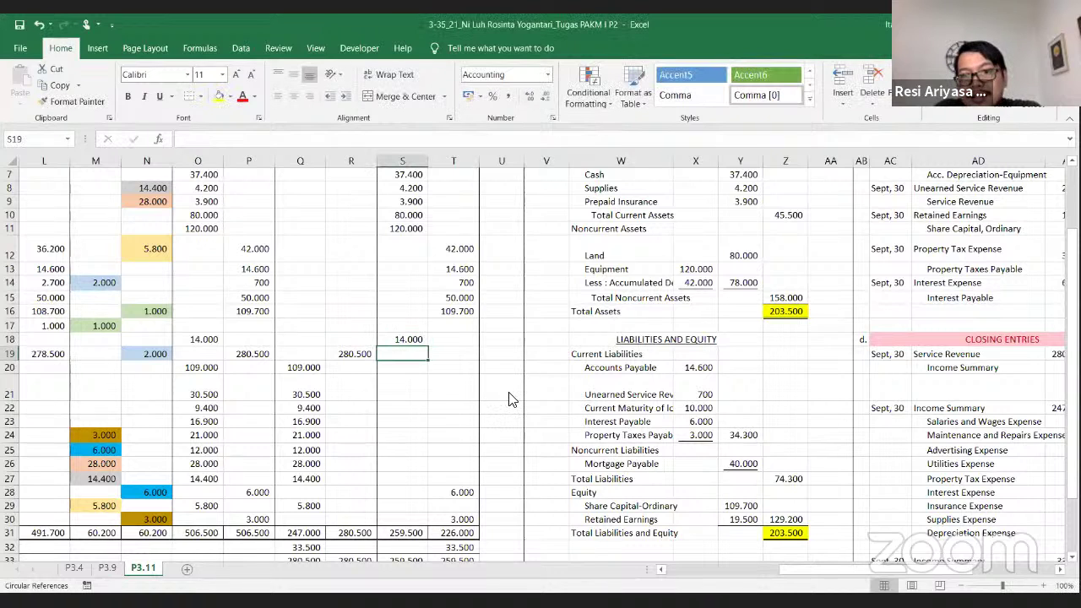
Bold the amounts in AE33 and AF34 of the closing entry from Income Summary to Retained Earnings.
{"action": "key", "text": "Right"}
{"action": "key", "text": "Right"}
{"action": "key", "text": "Right"}
{"action": "key", "text": "Right"}
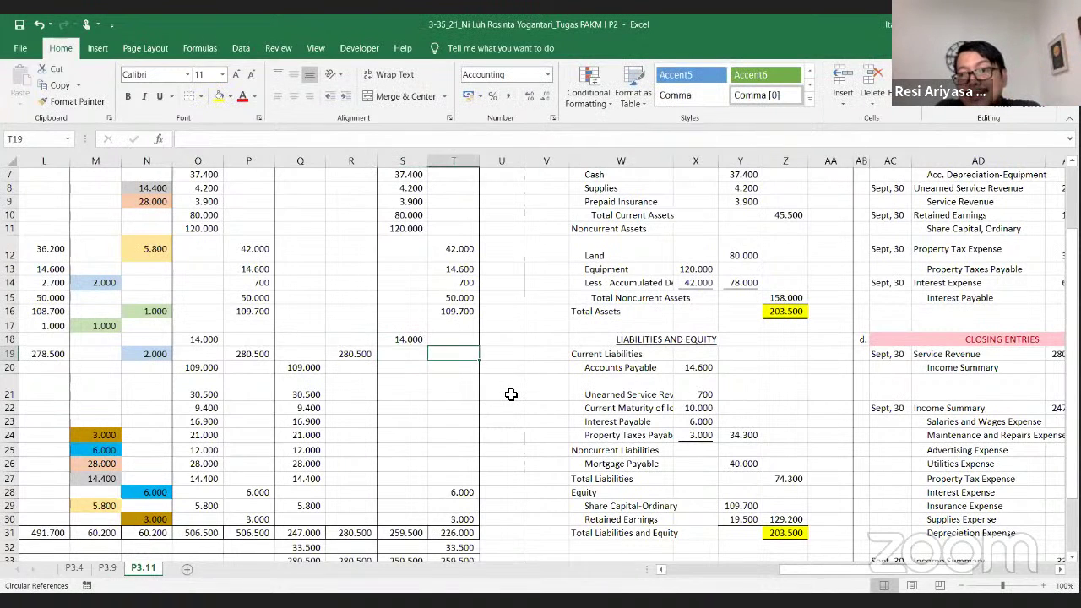
{"action": "key", "text": "Right"}
{"action": "key", "text": "Right"}
{"action": "key", "text": "Right"}
{"action": "key", "text": "Right"}
{"action": "key", "text": "Right"}
{"action": "key", "text": "Right"}
{"action": "key", "text": "Right"}
{"action": "key", "text": "Right"}
{"action": "key", "text": "Right"}
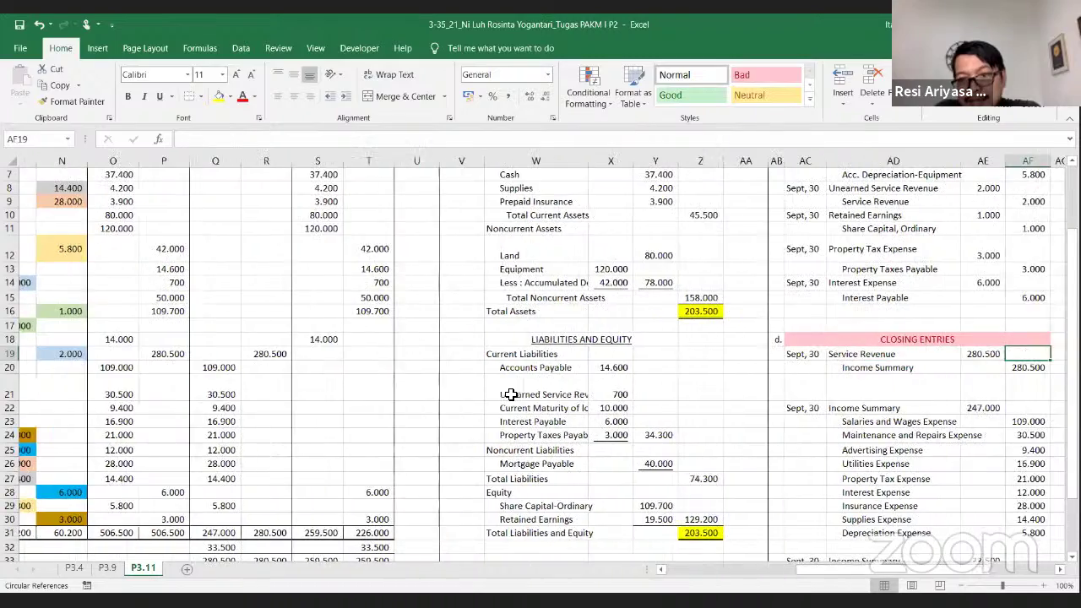
{"action": "key", "text": "Down"}
{"action": "key", "text": "Down"}
{"action": "key", "text": "Down"}
{"action": "key", "text": "Down"}
{"action": "key", "text": "Down"}
{"action": "key", "text": "Down"}
{"action": "key", "text": "Down"}
{"action": "key", "text": "Down"}
{"action": "key", "text": "Down"}
{"action": "key", "text": "Down"}
{"action": "key", "text": "Down"}
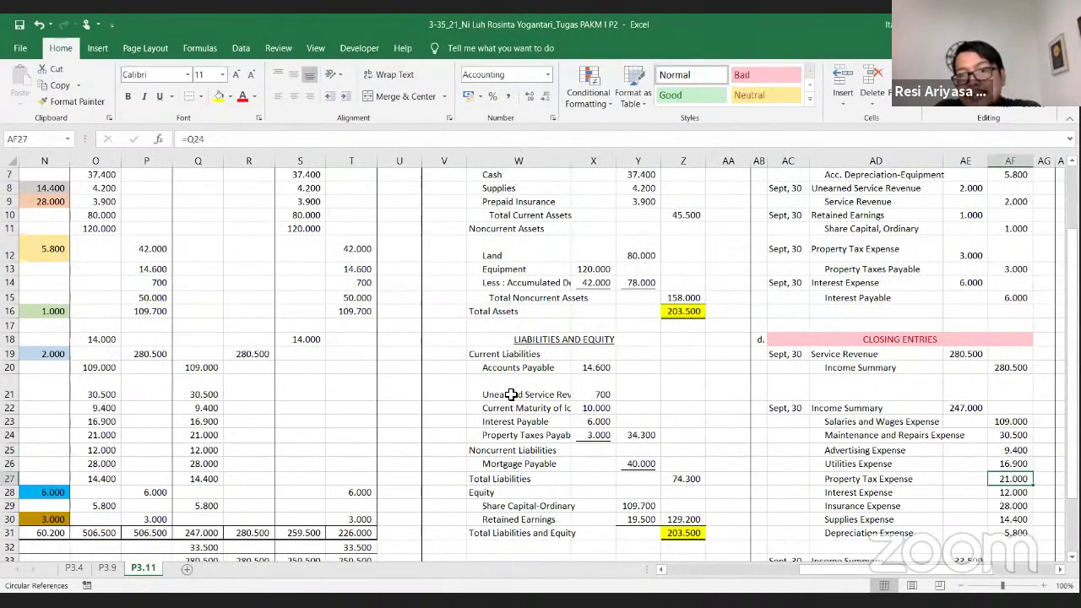
{"action": "key", "text": "Down"}
{"action": "key", "text": "Down"}
{"action": "key", "text": "Down"}
{"action": "key", "text": "Down"}
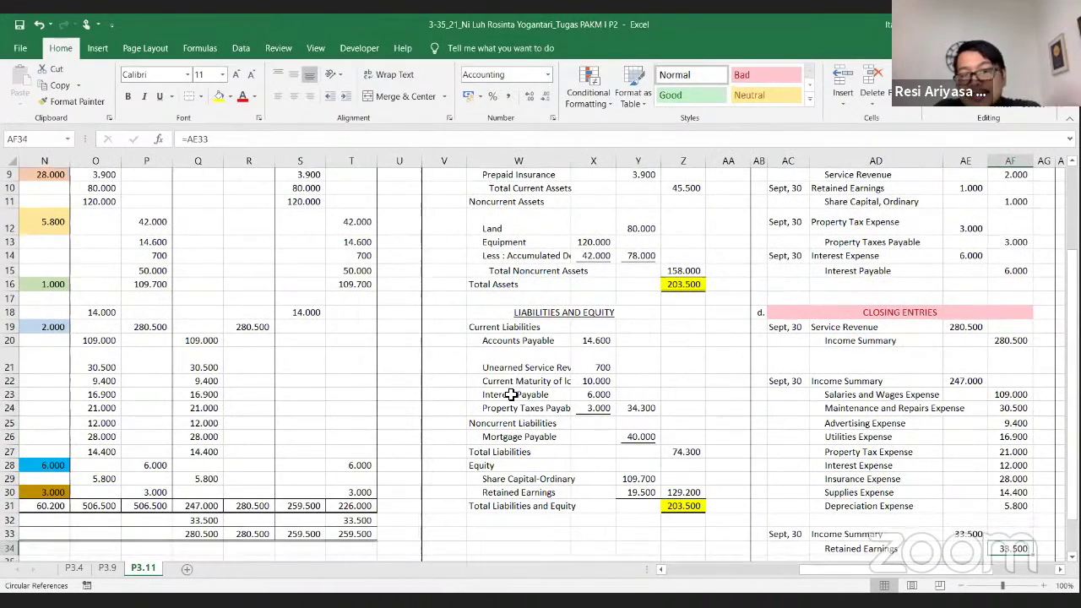
{"action": "key", "text": "Left"}
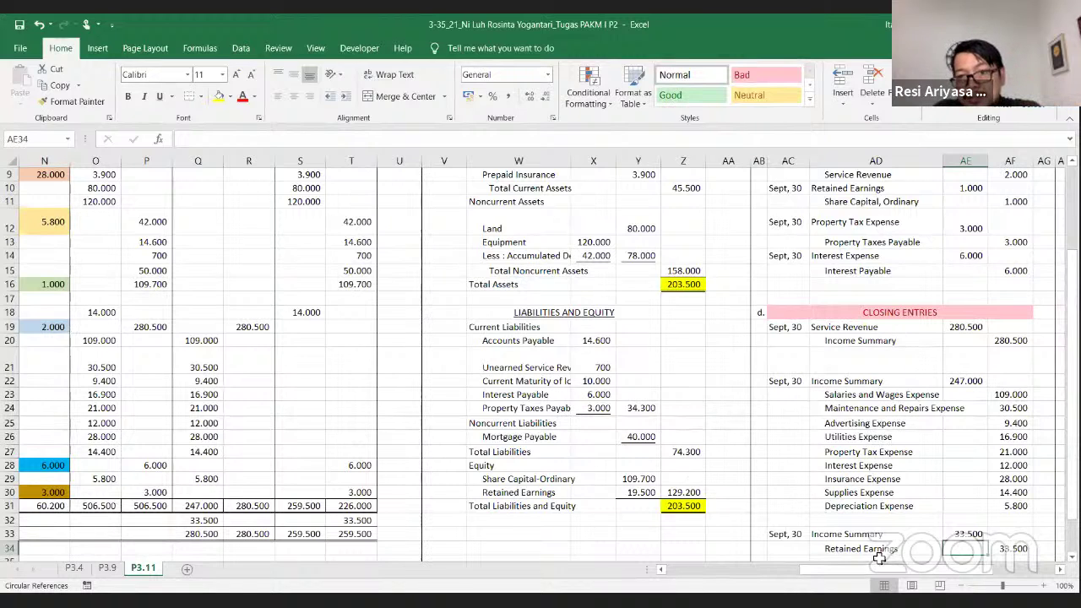
{"action": "key", "text": "Up"}
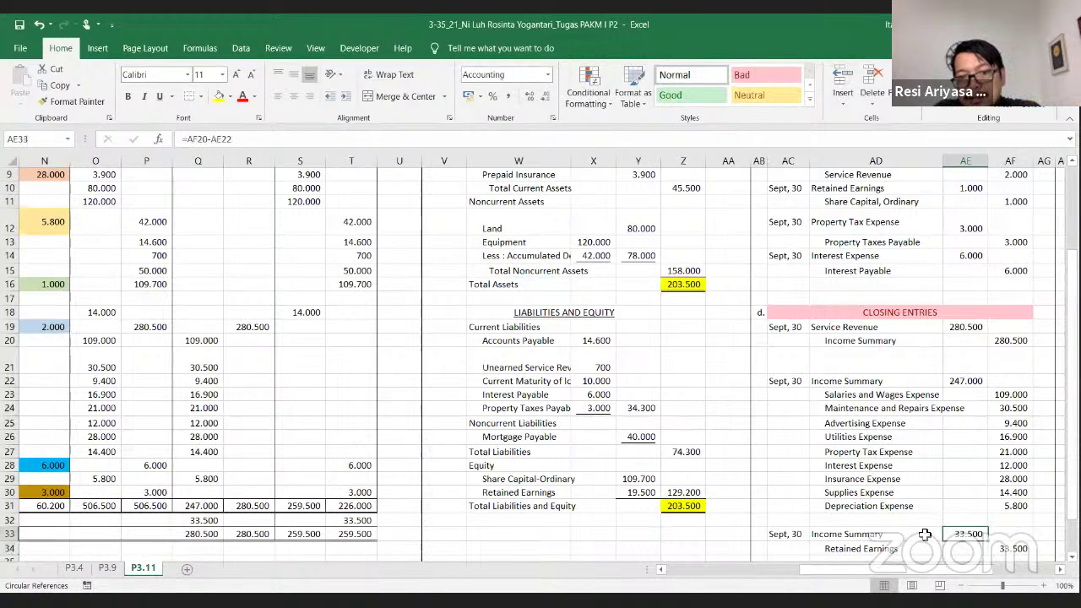
{"action": "left_click", "coordinate": [925, 534]}
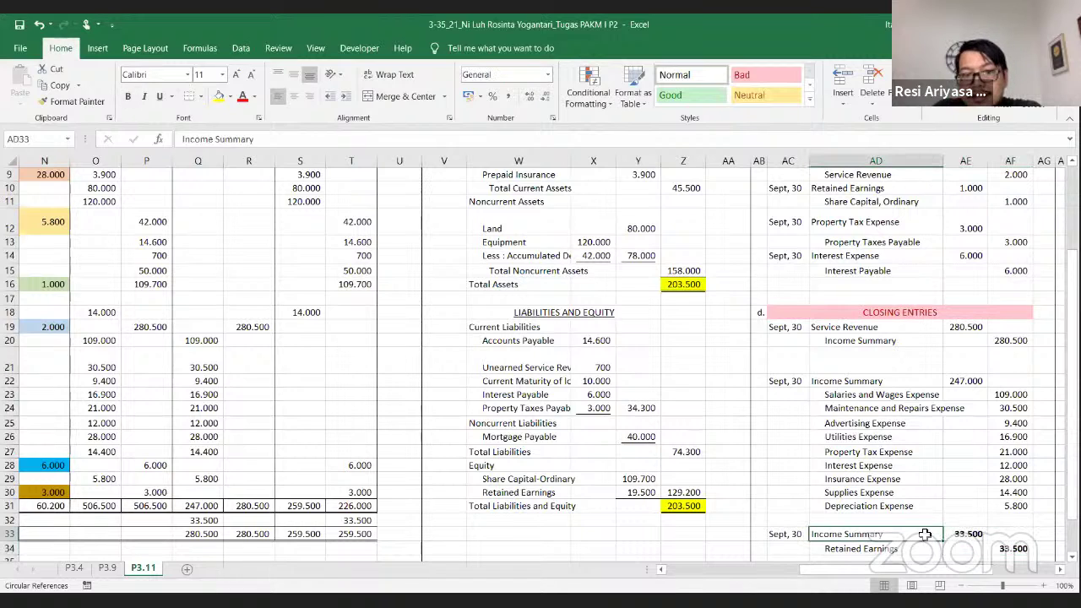
{"action": "key", "text": "Up"}
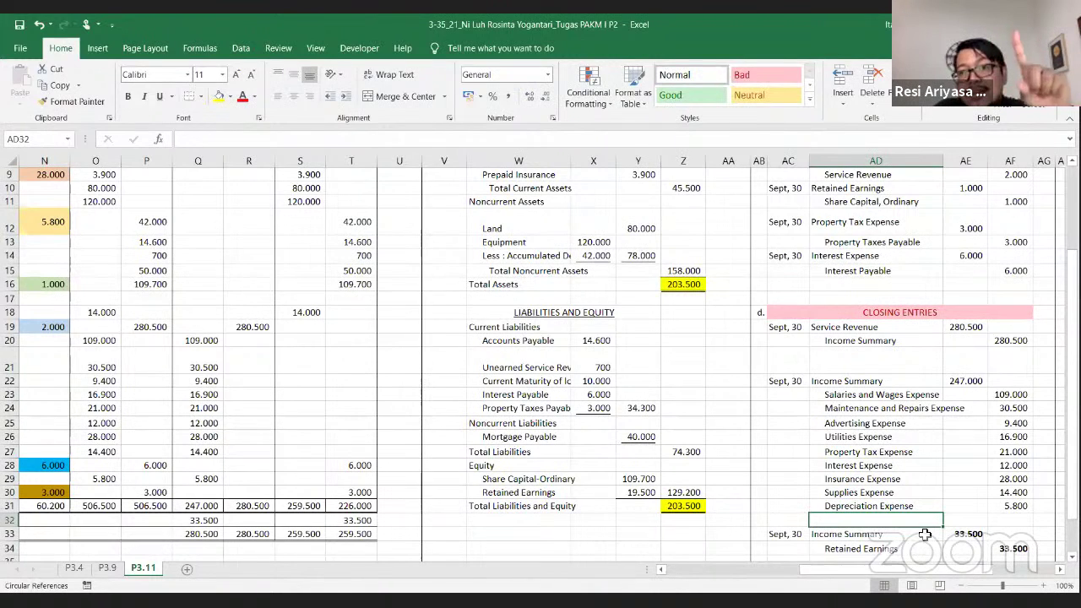
Bold the Retained Earnings amount in Y30 under Equity.
{"action": "key", "text": "Left"}
{"action": "key", "text": "Left"}
{"action": "key", "text": "Left"}
{"action": "key", "text": "Left"}
{"action": "key", "text": "Left"}
{"action": "key", "text": "Up"}
{"action": "key", "text": "Up"}
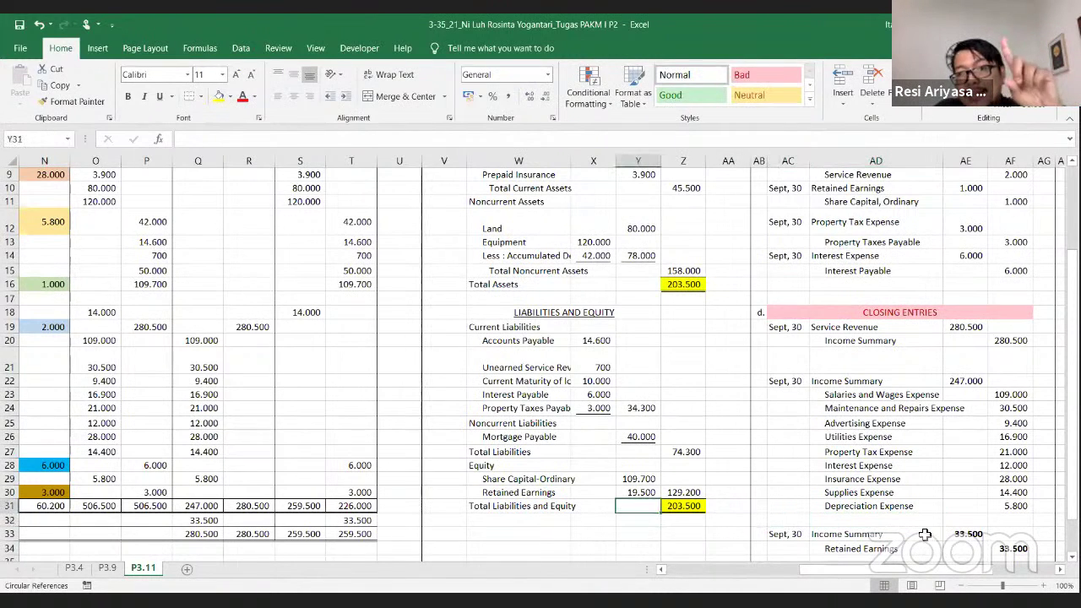
{"action": "key", "text": "ctrl+b"}
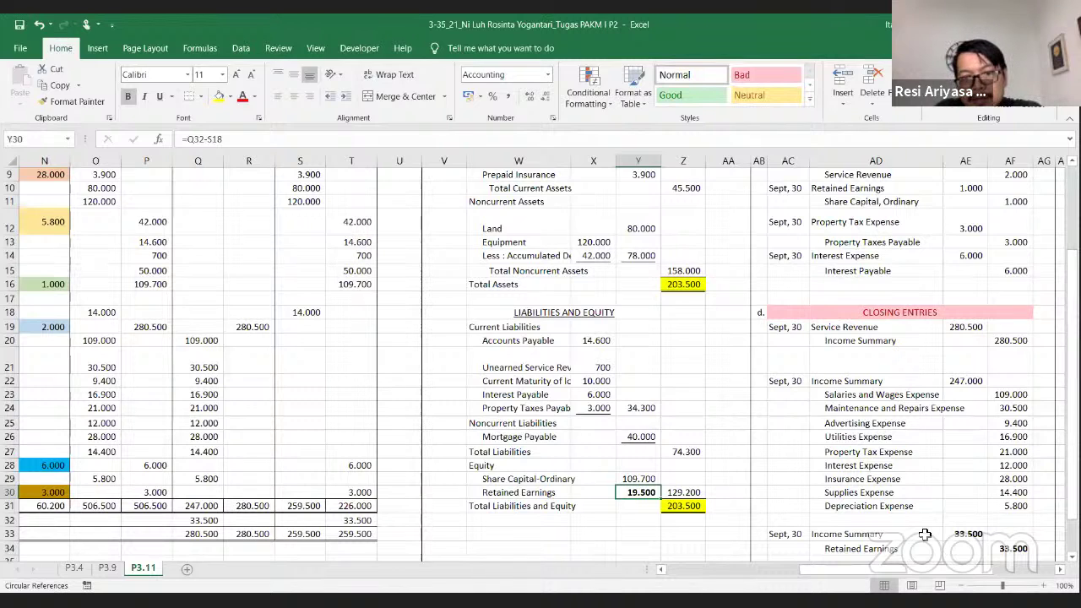
{"action": "key", "text": "Down"}
{"action": "key", "text": "Down"}
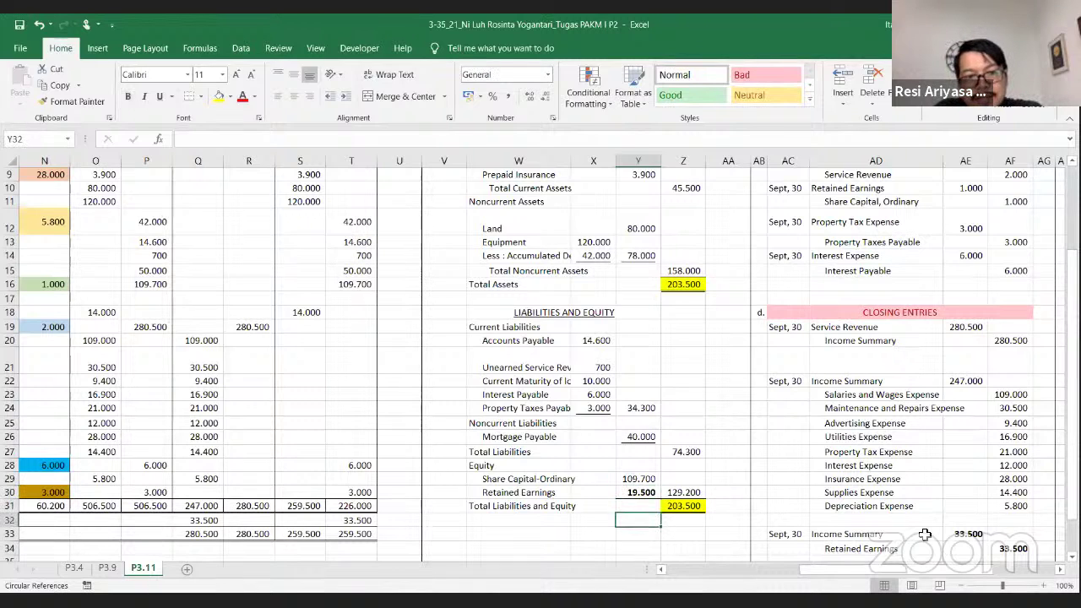
Compare the Total Assets amount in Z16 with the Total Liabilities and Equity amount in Z31.
{"action": "key", "text": "Right"}
{"action": "key", "text": "Right"}
{"action": "key", "text": "Right"}
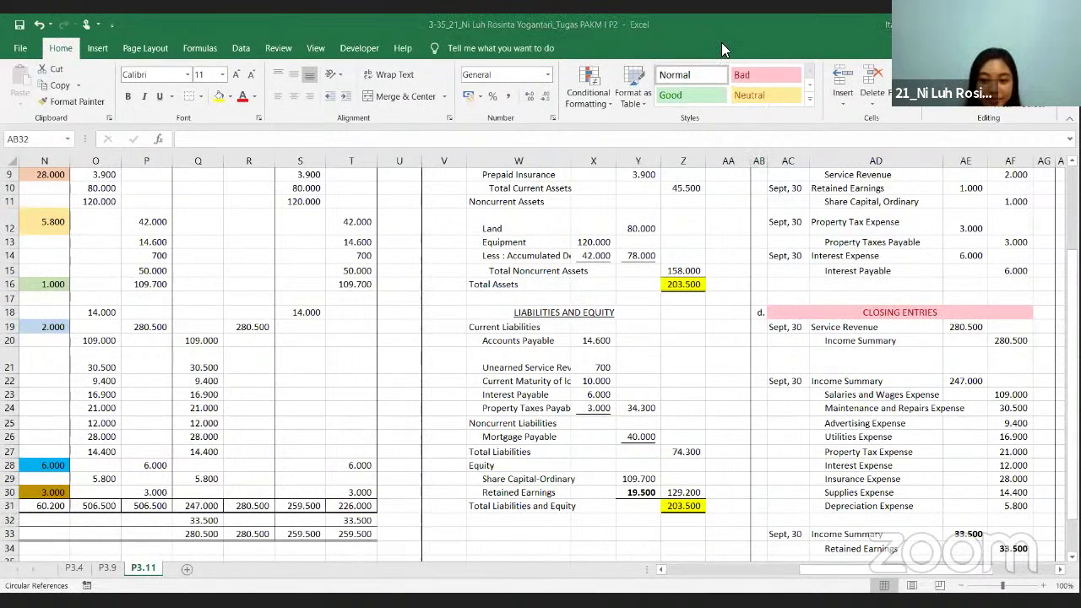
{"action": "left_click", "coordinate": [684, 290]}
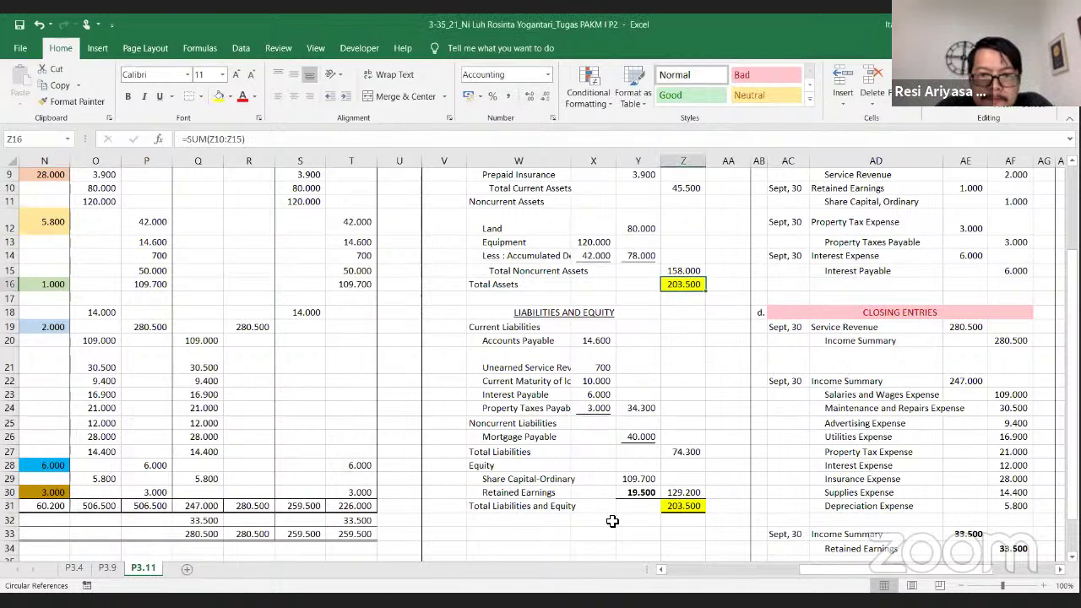
{"action": "left_click", "coordinate": [691, 504]}
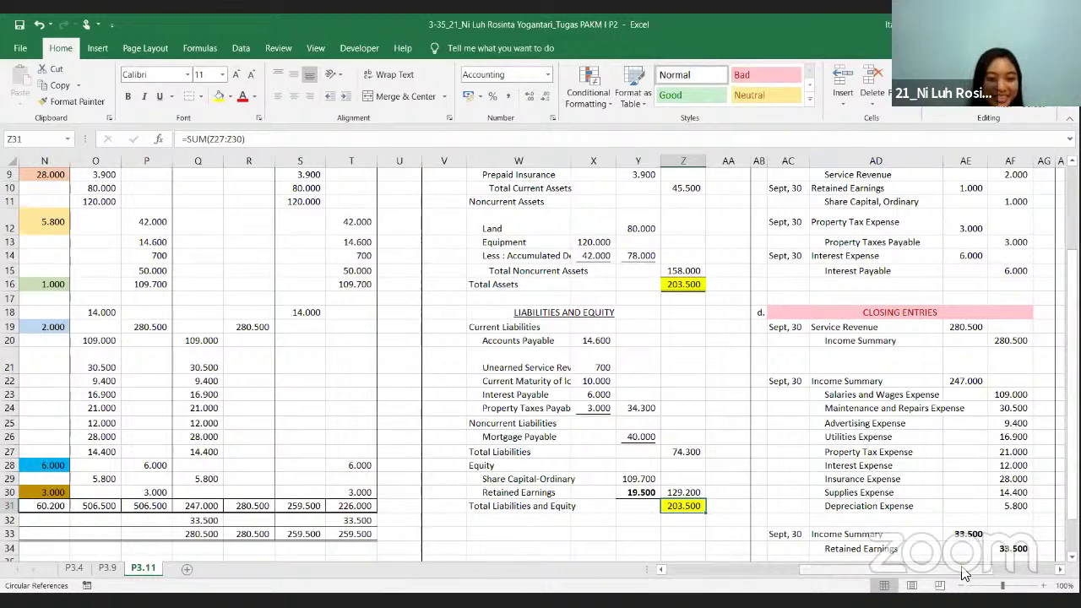
Compare the worksheet's accumulated depreciation credit in T12 with the amount deducted from Equipment in X14.
{"action": "mouse_move", "coordinate": [963, 575]}
{"action": "left_mouse_down"}
{"action": "mouse_move", "coordinate": [926, 573]}
{"action": "mouse_move", "coordinate": [942, 573]}
{"action": "left_mouse_up"}
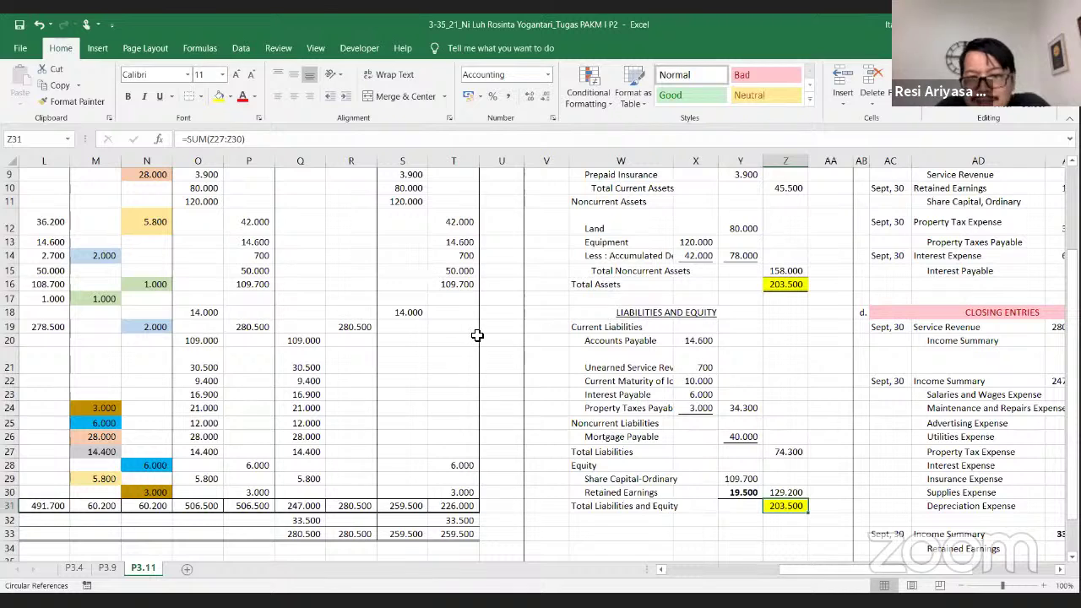
{"action": "left_click", "coordinate": [460, 224]}
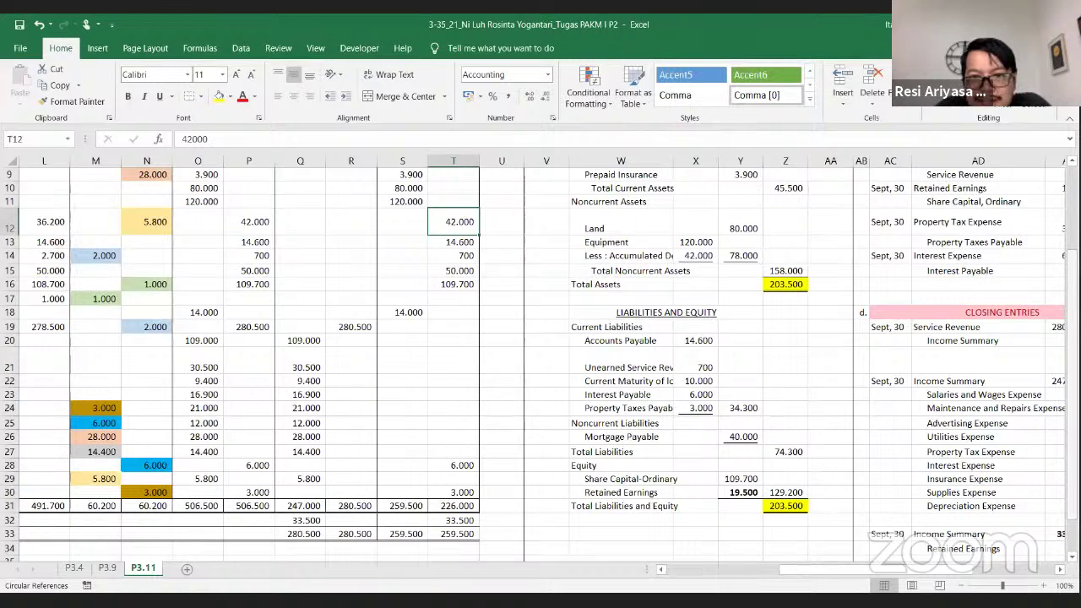
{"action": "scroll", "coordinate": [540, 363], "scroll_direction": "up", "scroll_amount": 2}
{"action": "scroll", "coordinate": [541, 364], "scroll_direction": "down", "scroll_amount": 1}
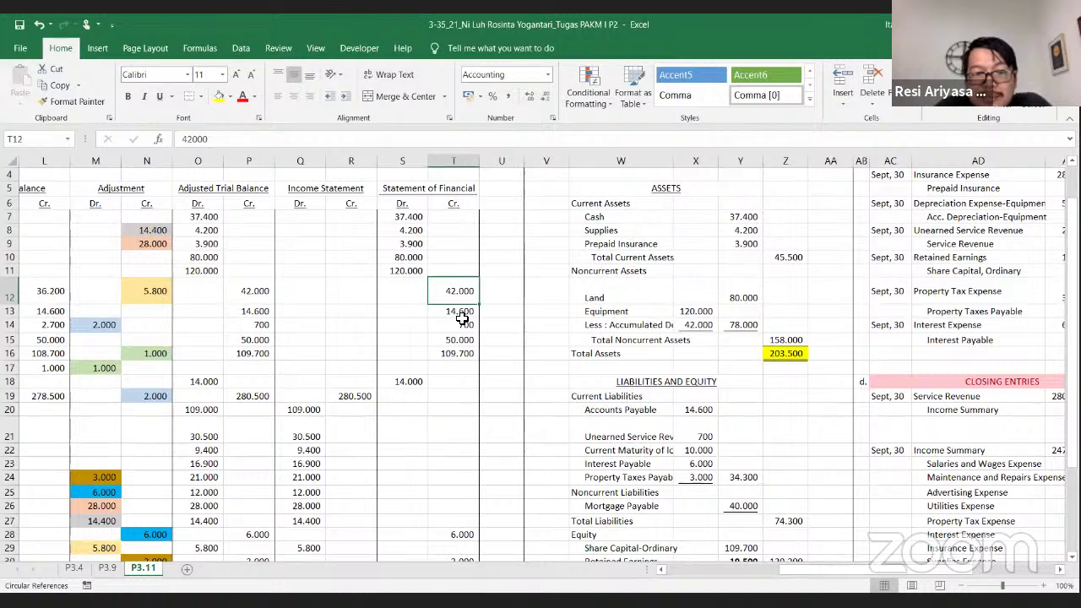
{"action": "left_click", "coordinate": [695, 327]}
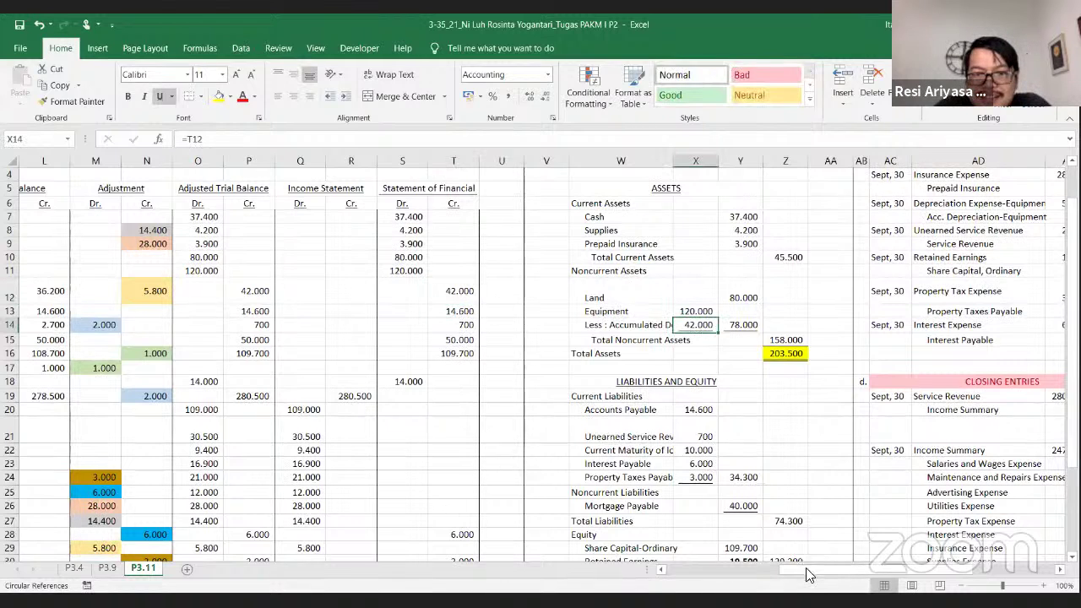
Trace Mortgage Payable across row 15 of the worksheet, and check the Accumulated Depreciation-Equipment credit in T12.
{"action": "scroll", "coordinate": [794, 581], "scroll_direction": "left", "scroll_amount": 1}
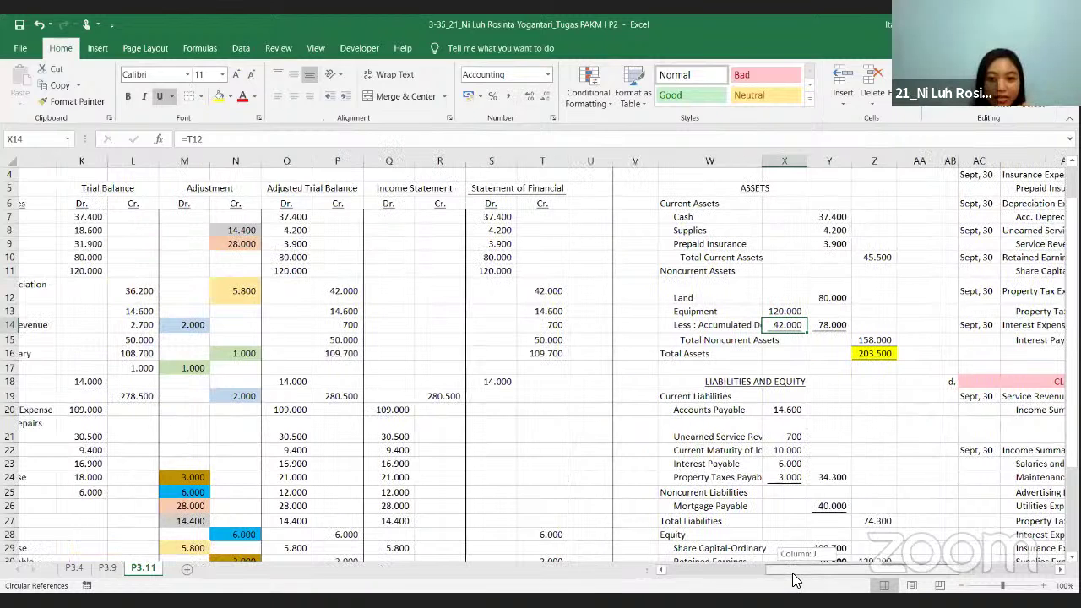
{"action": "scroll", "coordinate": [794, 582], "scroll_direction": "right", "scroll_amount": 1}
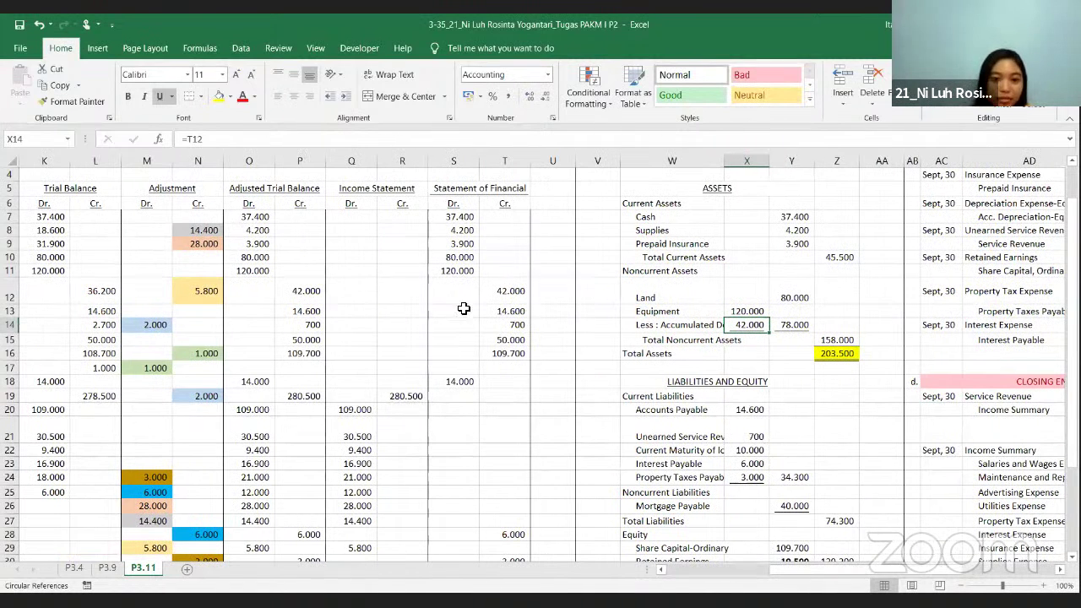
{"action": "left_click", "coordinate": [484, 346]}
{"action": "key", "text": "Left"}
{"action": "key", "text": "Left"}
{"action": "key", "text": "Left"}
{"action": "key", "text": "Left"}
{"action": "key", "text": "Left"}
{"action": "key", "text": "Left"}
{"action": "key", "text": "Left"}
{"action": "key", "text": "Left"}
{"action": "key", "text": "Left"}
{"action": "key", "text": "Left"}
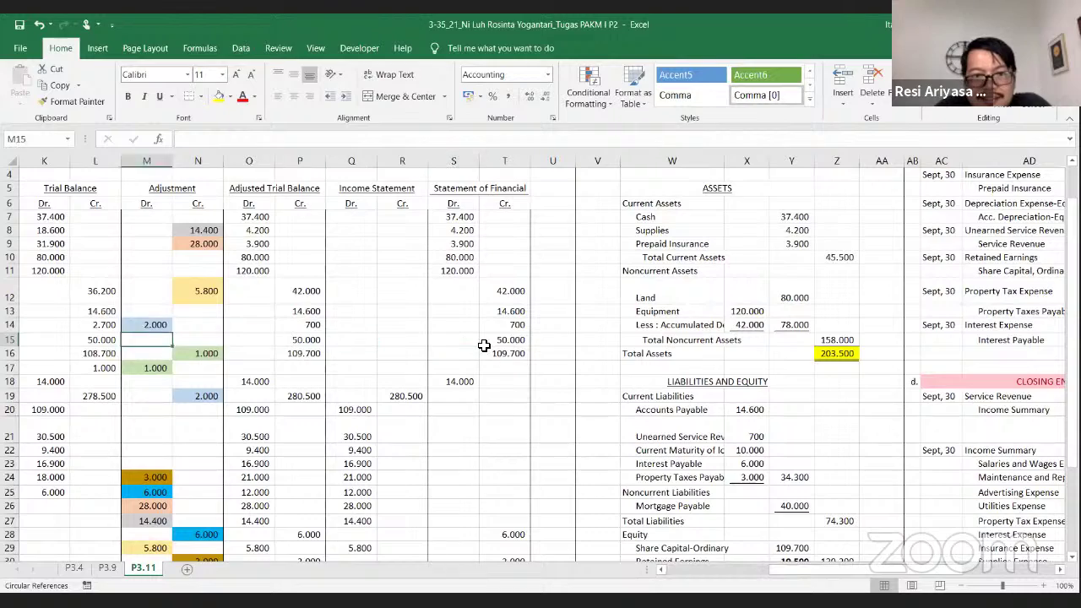
{"action": "key", "text": "Right"}
{"action": "key", "text": "Right"}
{"action": "key", "text": "Right"}
{"action": "key", "text": "Right"}
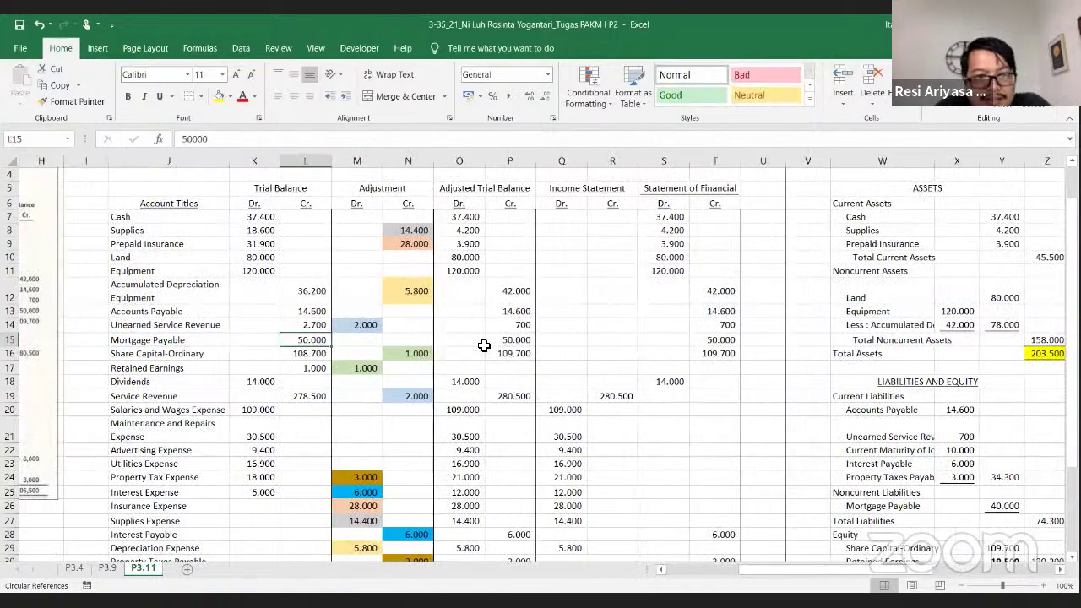
{"action": "key", "text": "Right"}
{"action": "key", "text": "Right"}
{"action": "key", "text": "Right"}
{"action": "key", "text": "Right"}
{"action": "key", "text": "Right"}
{"action": "key", "text": "Right"}
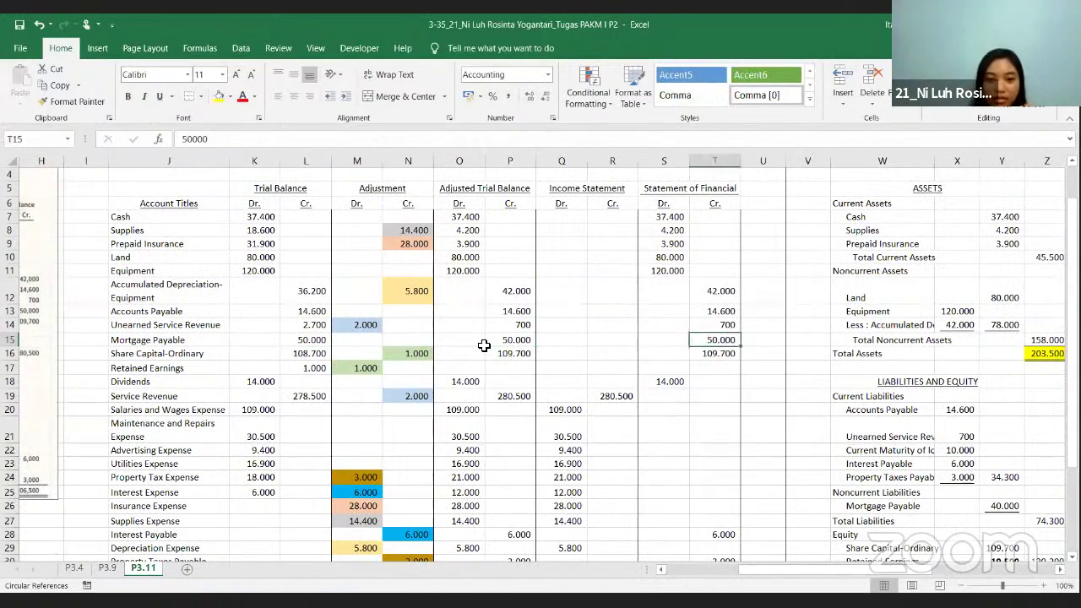
{"action": "key", "text": "Up"}
{"action": "key", "text": "Up"}
{"action": "key", "text": "Up"}
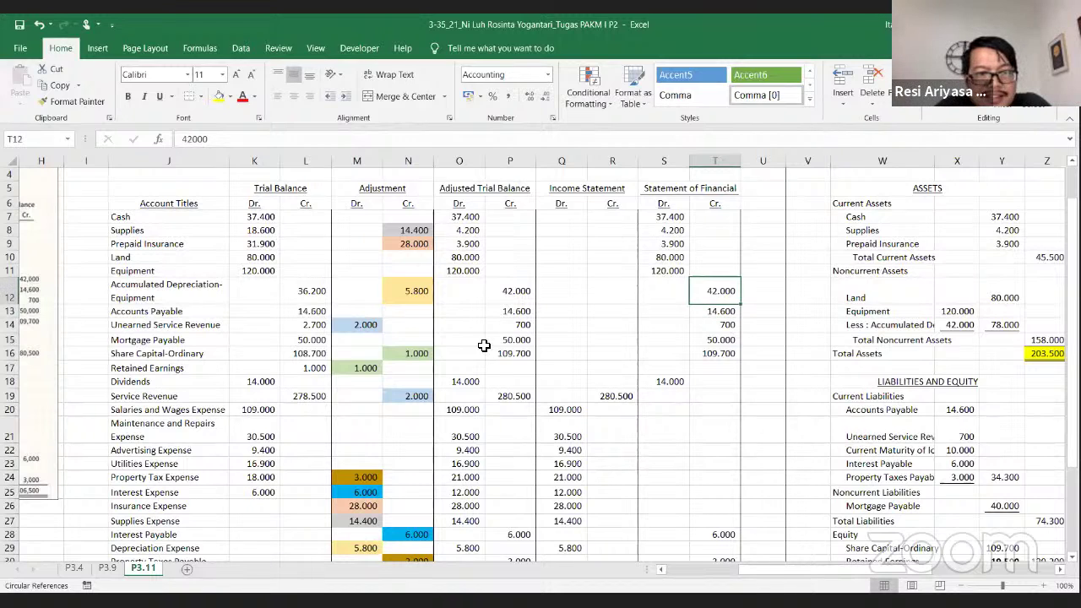
Bold the "Less : Accumulated Depreciation-Equipment" label in W14.
{"action": "key", "text": "Right"}
{"action": "key", "text": "Right"}
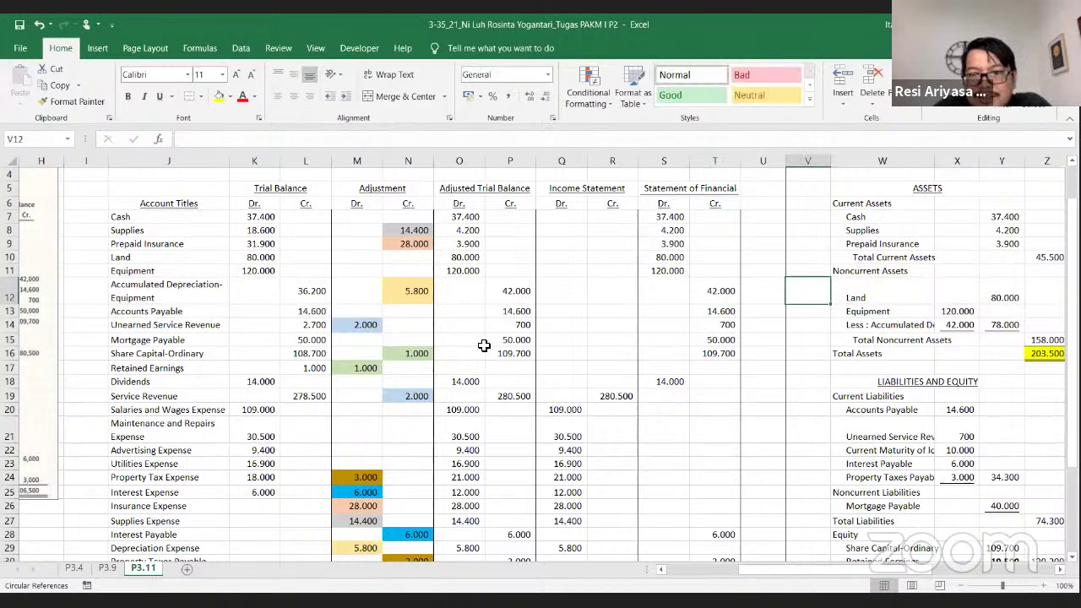
{"action": "key", "text": "Right"}
{"action": "key", "text": "Right"}
{"action": "key", "text": "Right"}
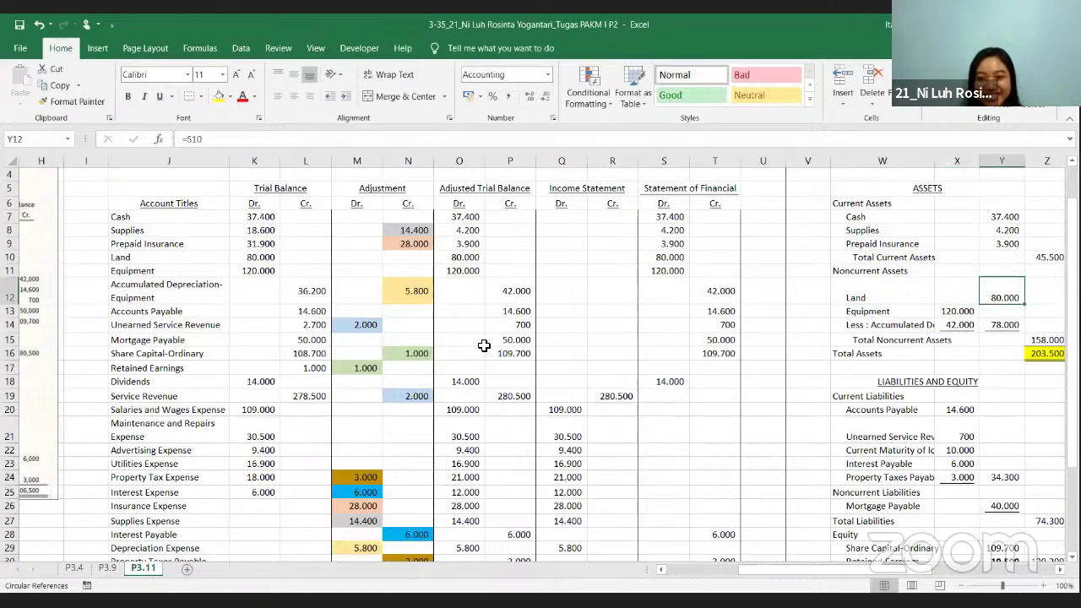
{"action": "key", "text": "Right"}
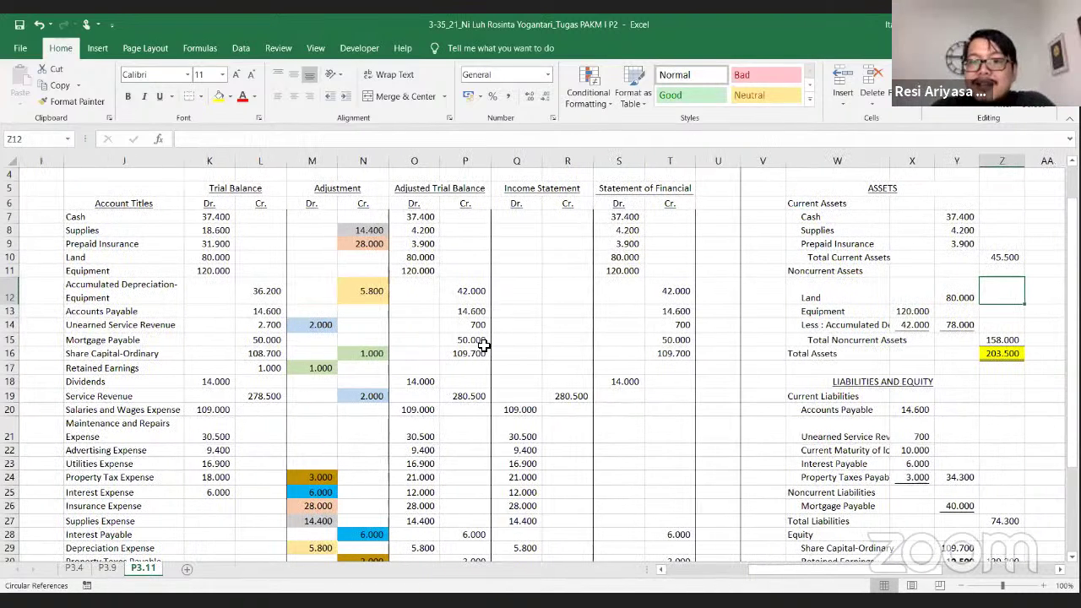
{"action": "key", "text": "Down"}
{"action": "key", "text": "Left"}
{"action": "key", "text": "Down"}
{"action": "key", "text": "Left"}
{"action": "key", "text": "Left"}
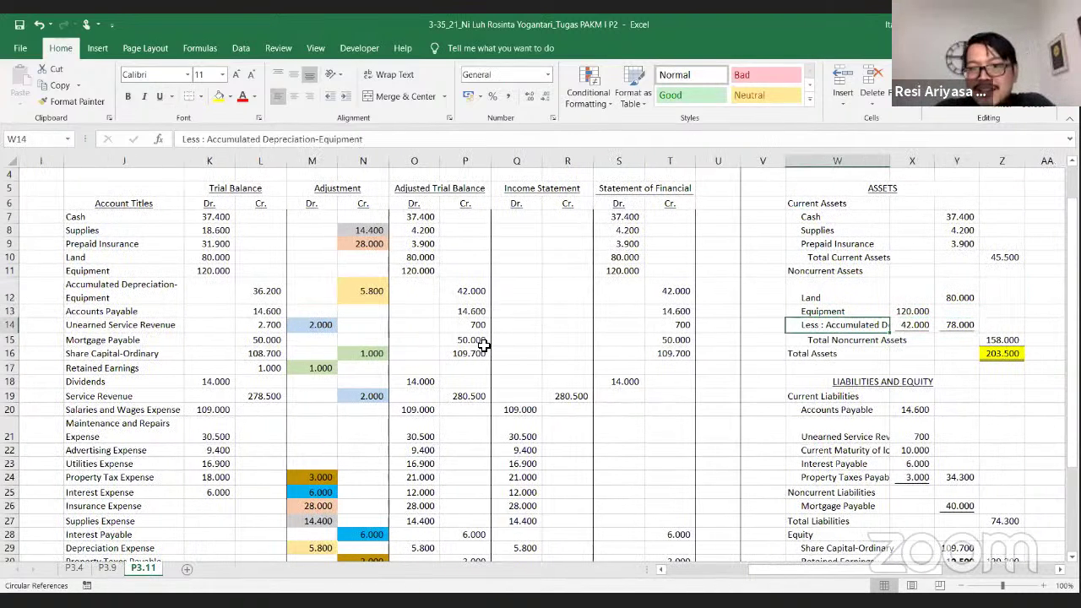
{"action": "type", "text": "b"}
{"action": "key", "text": "Return"}
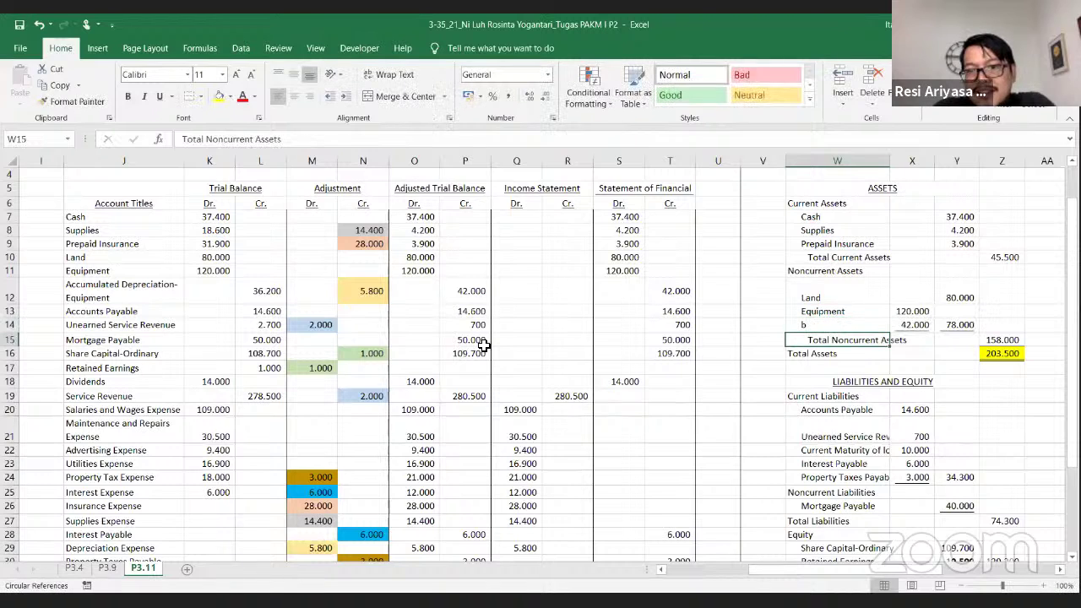
{"action": "key", "text": "ctrl+z"}
{"action": "key", "text": "ctrl+b"}
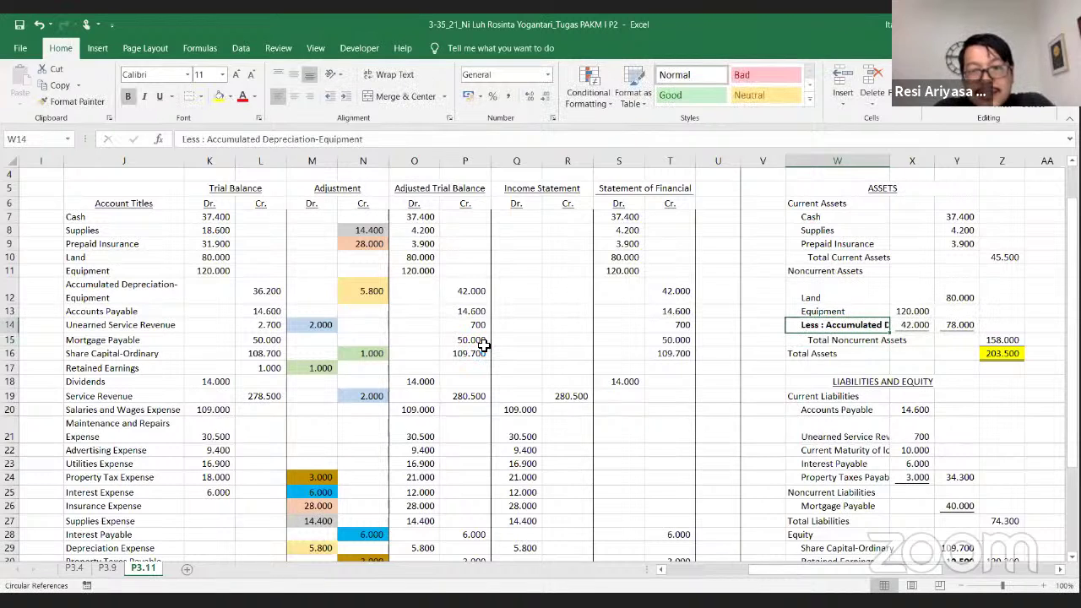
Inspect the formulas in Y14 and X14, and undo the bold on the accumulated depreciation label in W14.
{"action": "key", "text": "Right"}
{"action": "key", "text": "Right"}
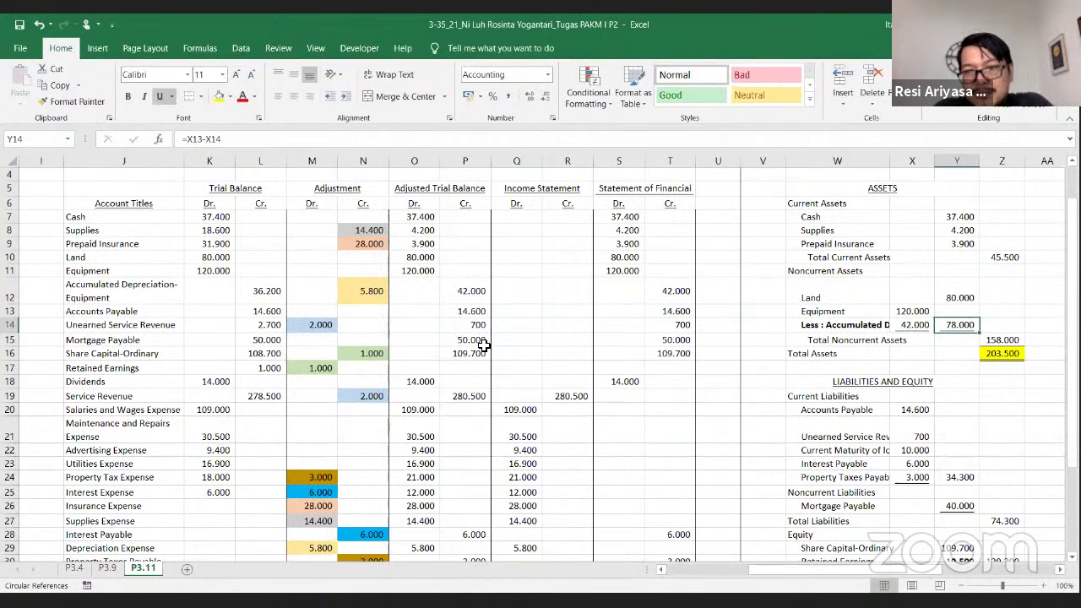
{"action": "key", "text": "Left"}
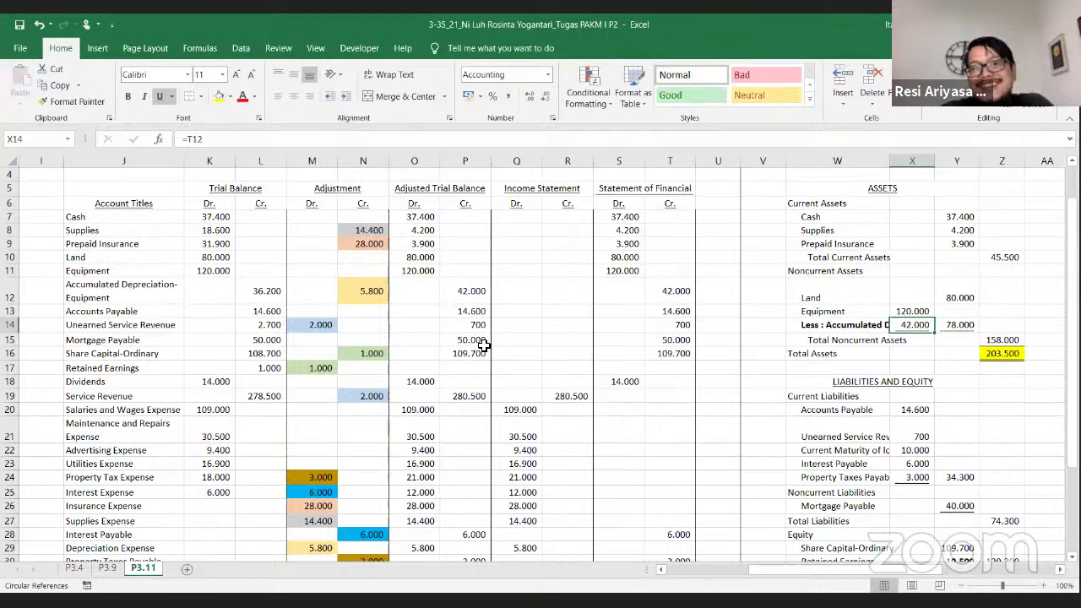
{"action": "key", "text": "Left"}
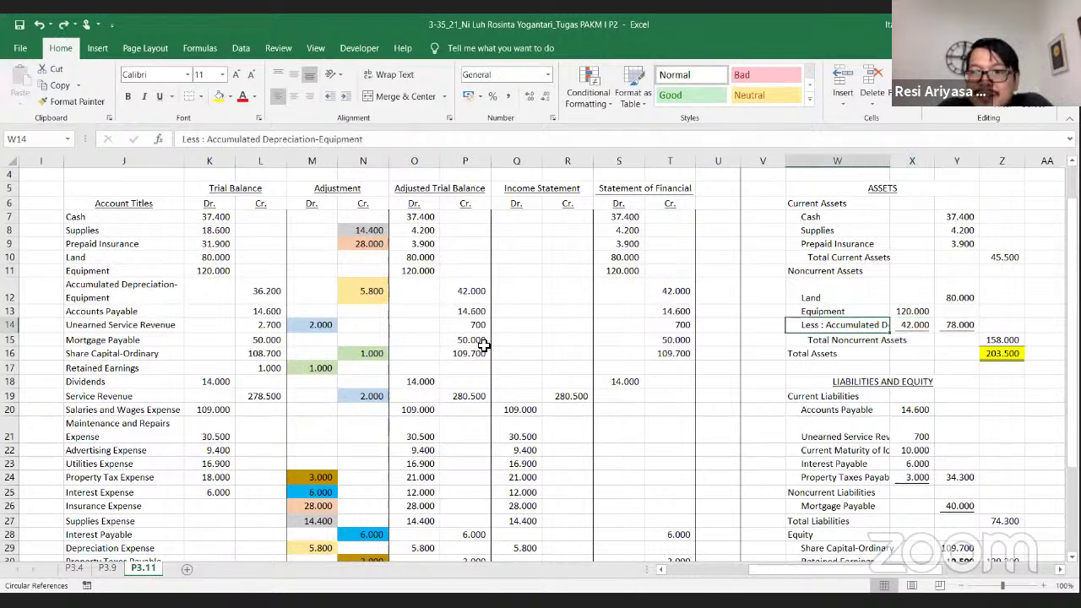
Review the assets section of the financial position statement through Total Assets, and bring the adjusting and closing entries in columns AC to AF into view.
{"action": "key", "text": "Right"}
{"action": "key", "text": "Down"}
{"action": "key", "text": "Down"}
{"action": "key", "text": "Down"}
{"action": "key", "text": "Right"}
{"action": "key", "text": "Right"}
{"action": "key", "text": "Right"}
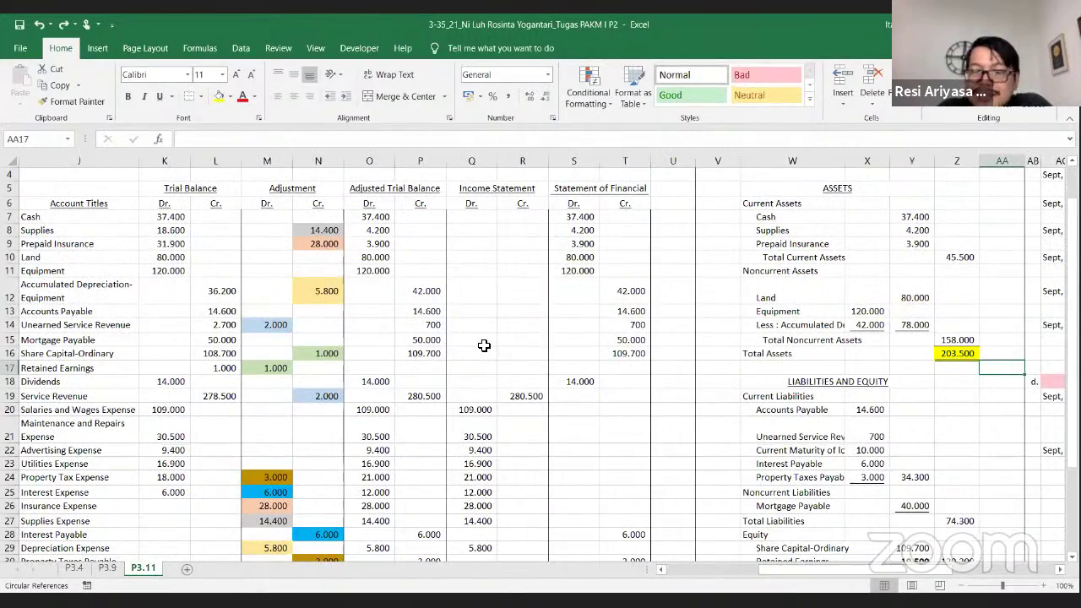
{"action": "key", "text": "Right"}
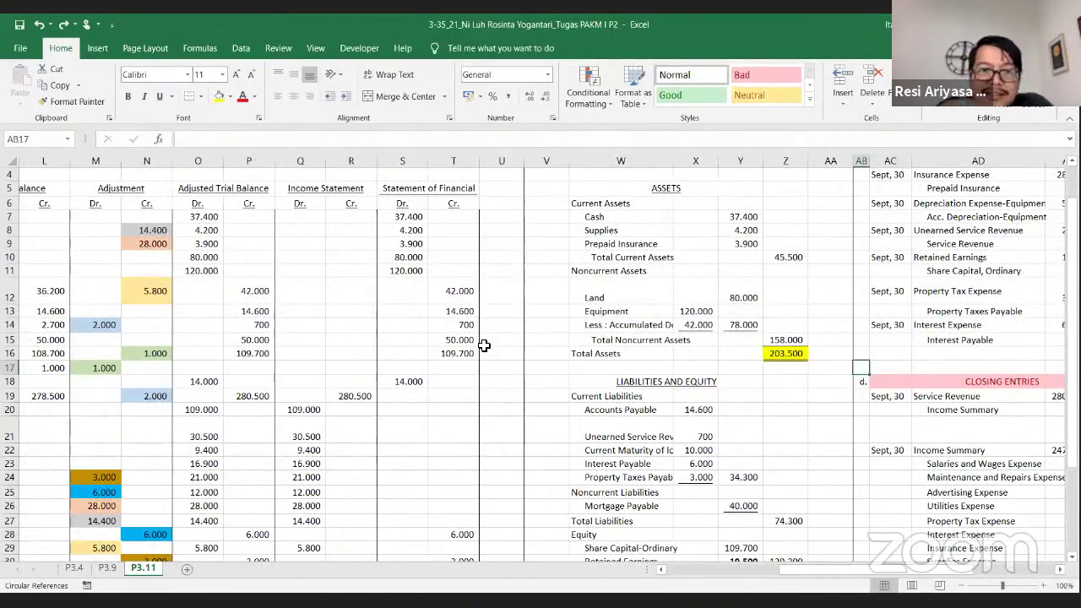
{"action": "key", "text": "Left"}
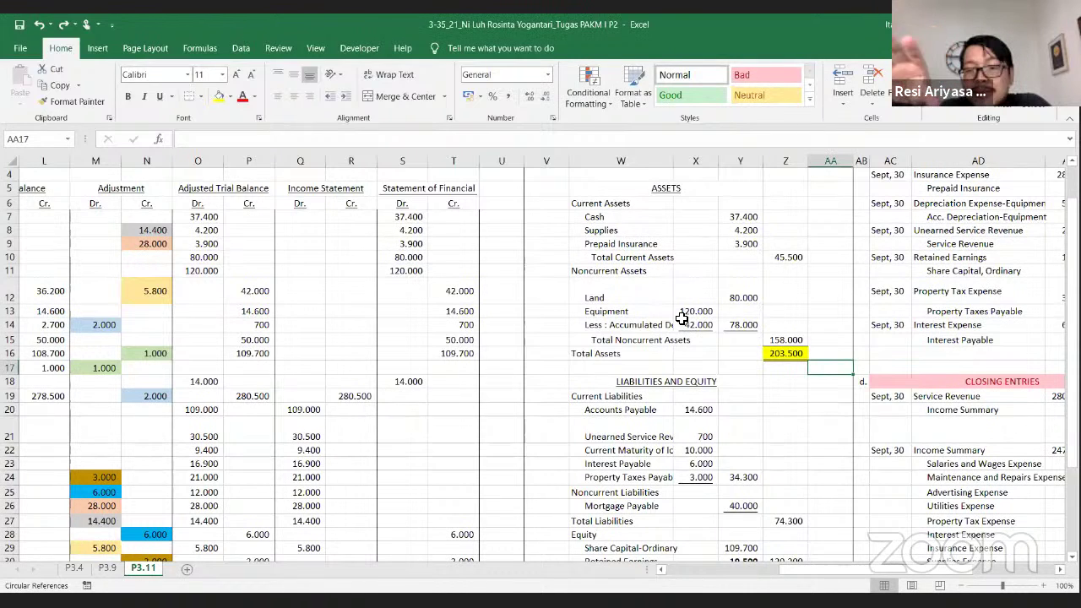
{"action": "key", "text": "Down"}
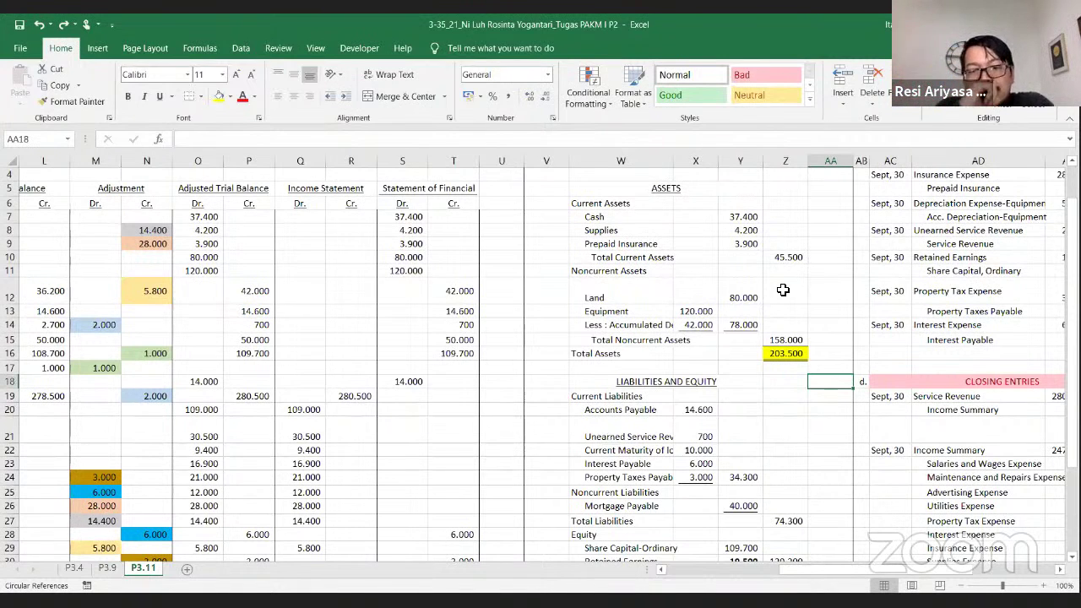
{"action": "key", "text": "Right"}
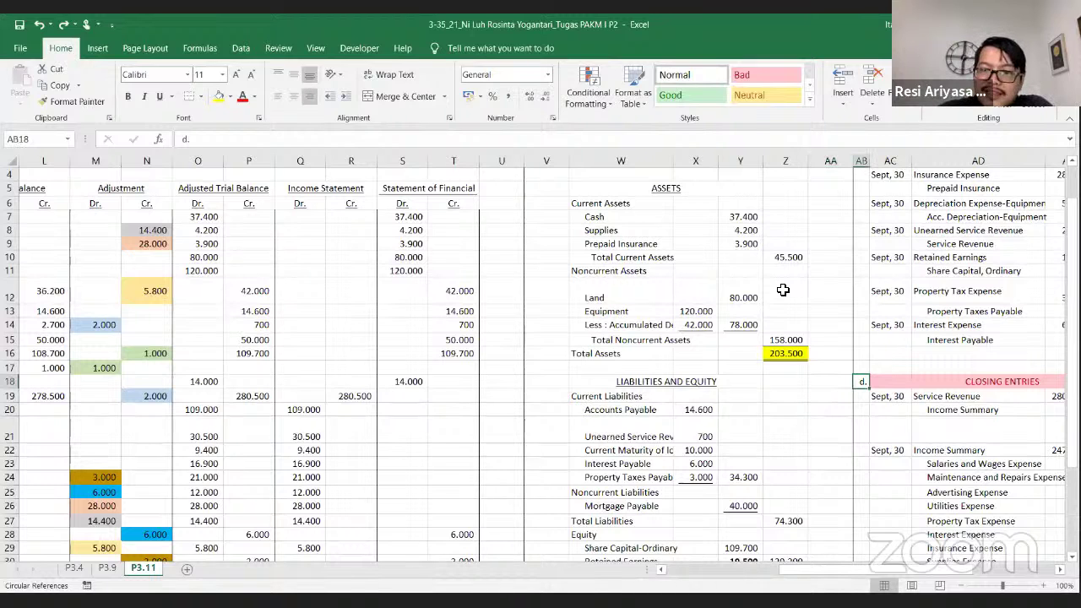
{"action": "key", "text": "Right"}
{"action": "key", "text": "Right"}
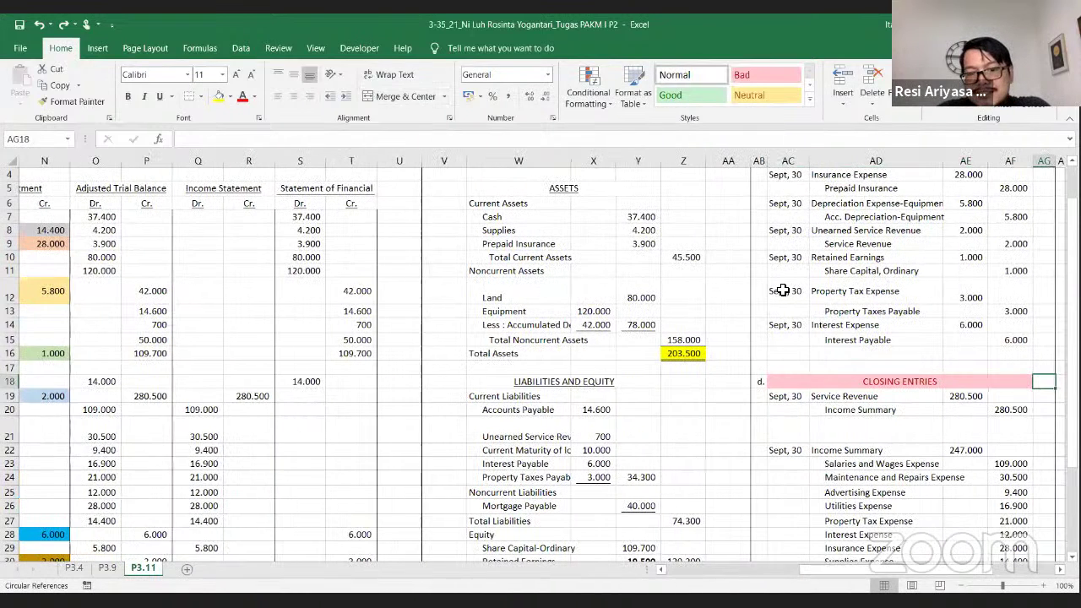